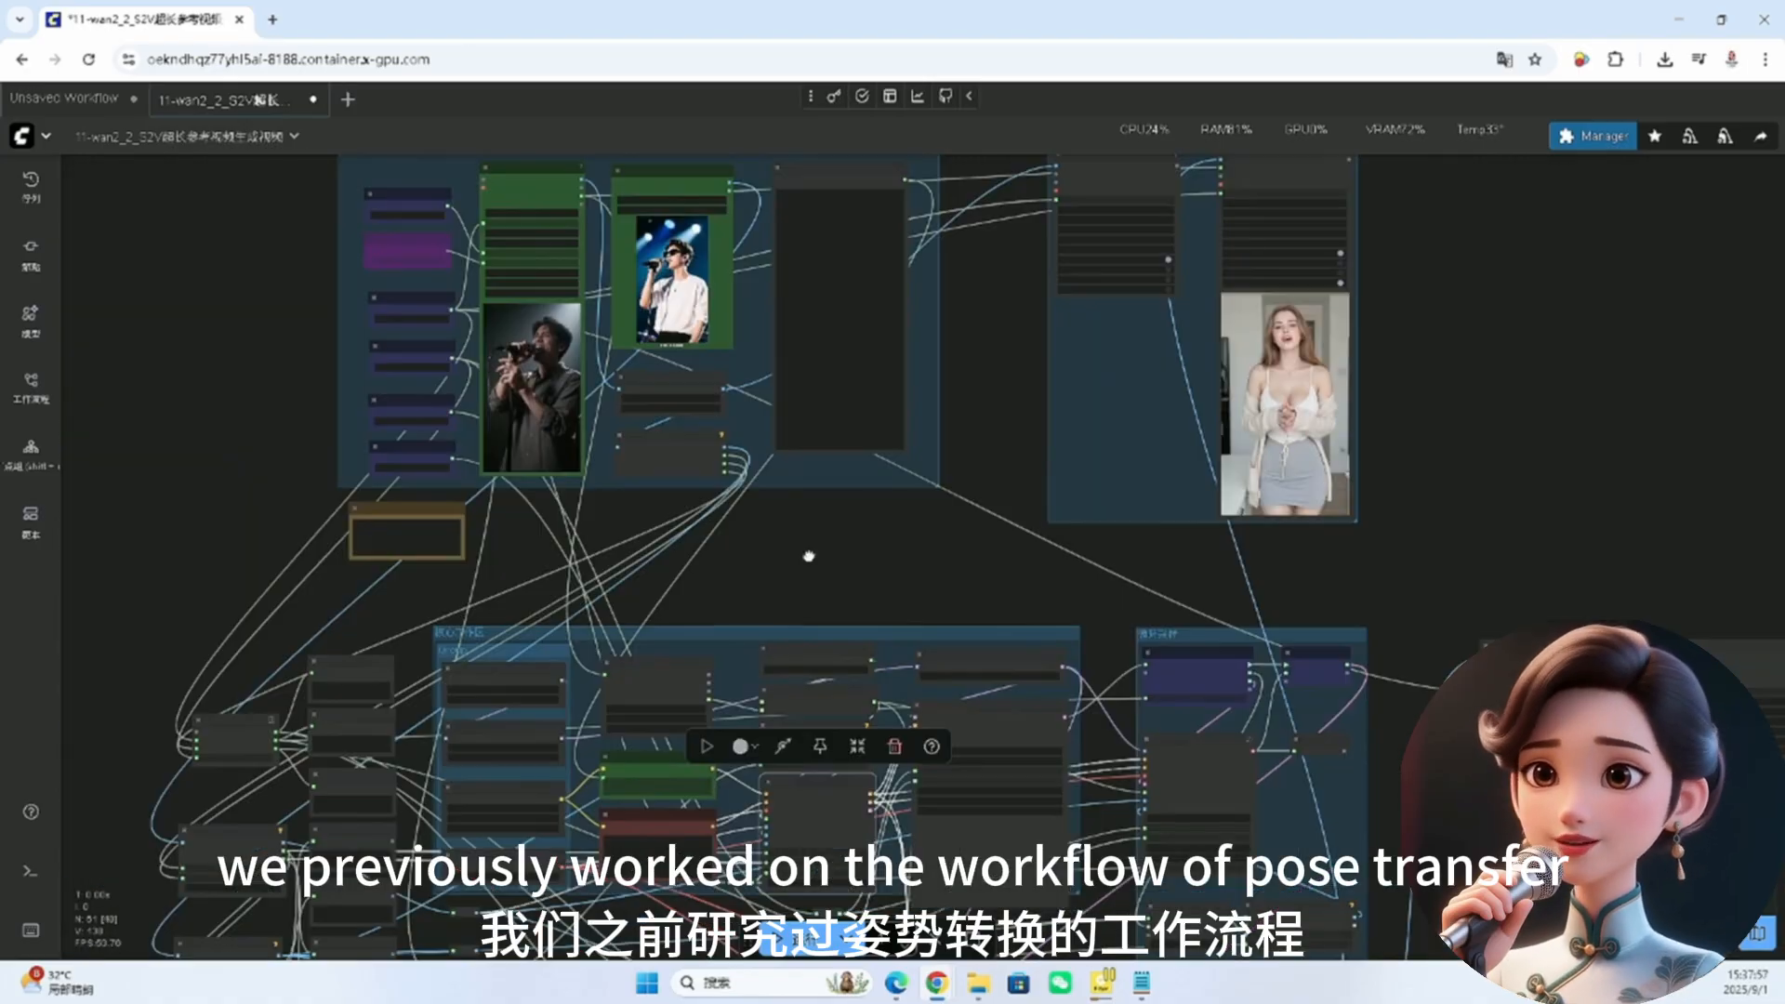
Step: Look over the Wan2.2 S2V workflow and examine its reference video upload node and its reference image node
scroll(869, 576, "up", 3)
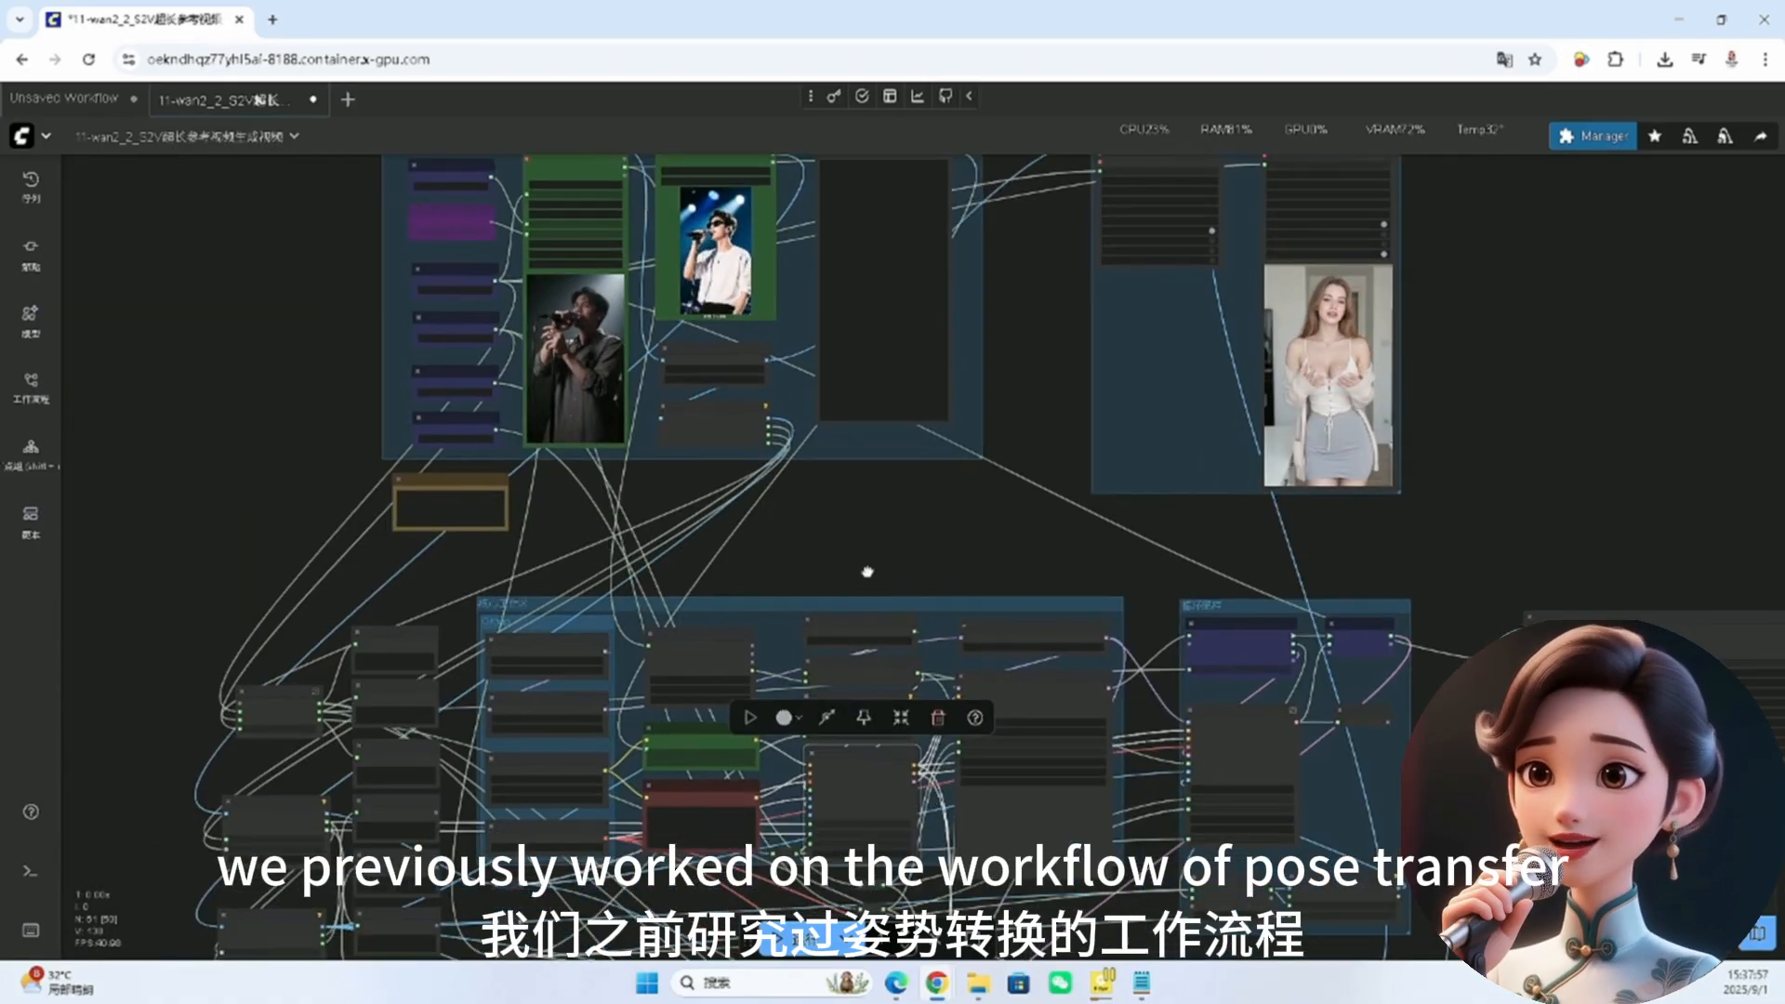
scroll(865, 678, "down", 3)
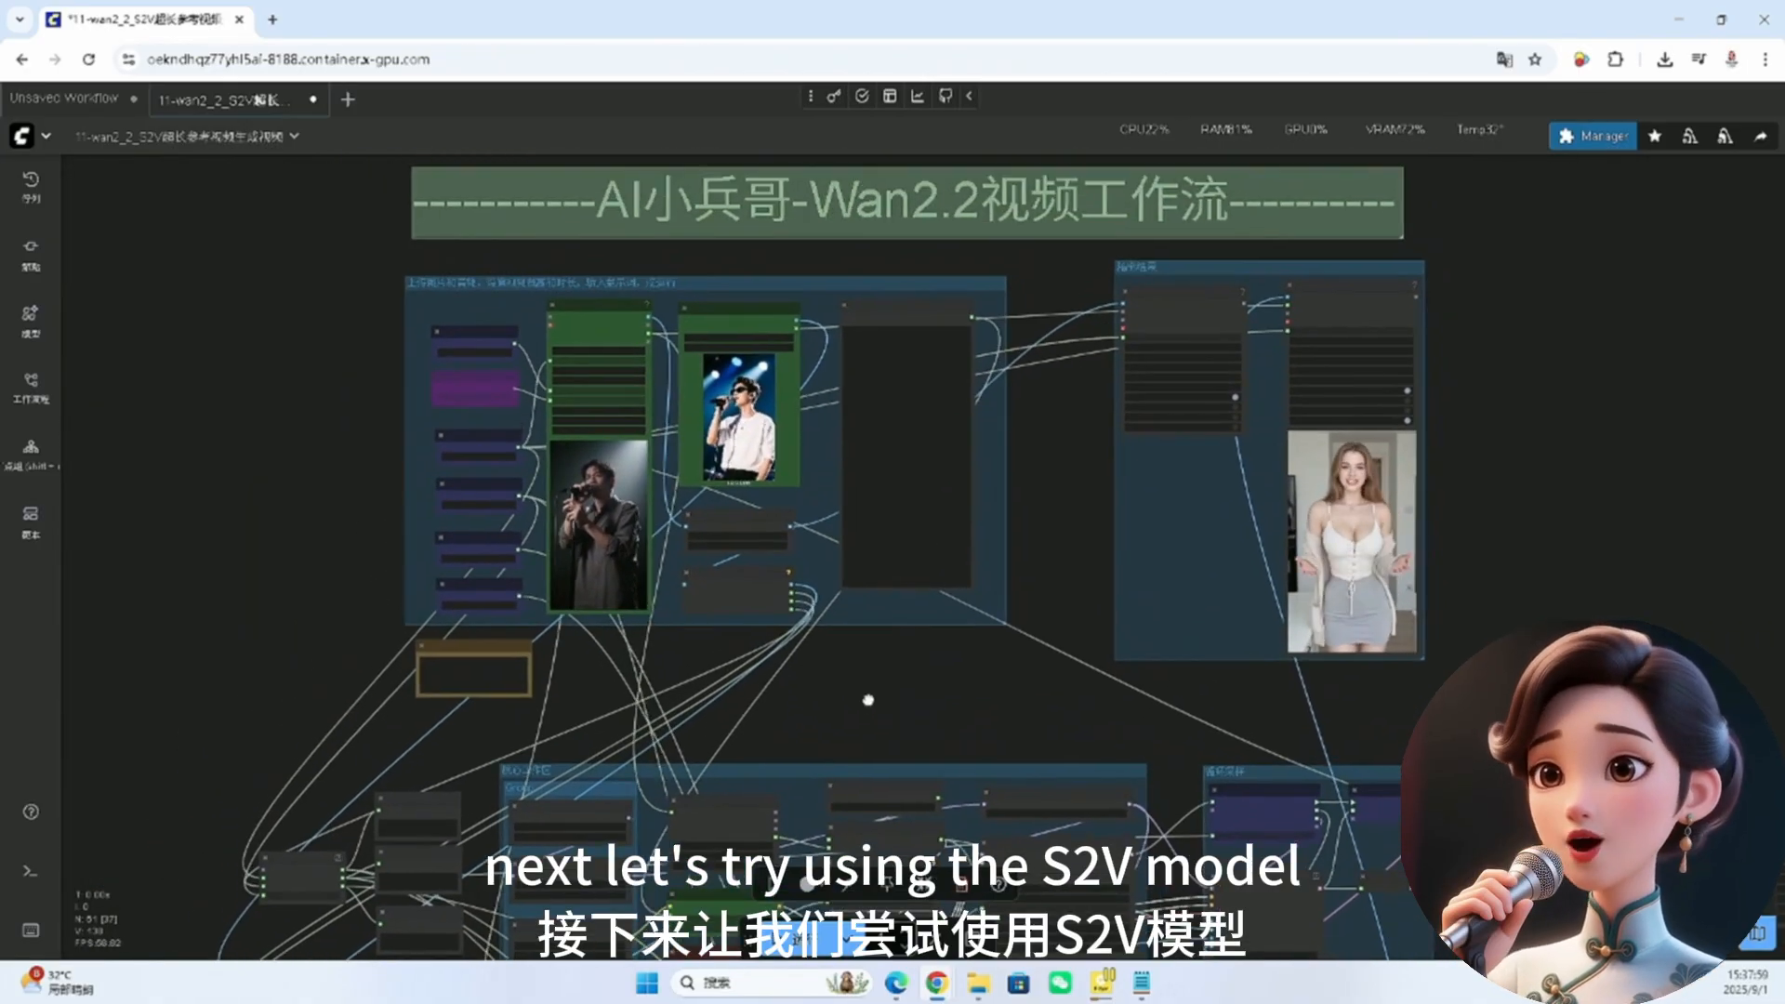
left_click_drag(819, 713, 853, 743)
scroll(772, 390, "up", 3)
scroll(763, 372, "down", 3)
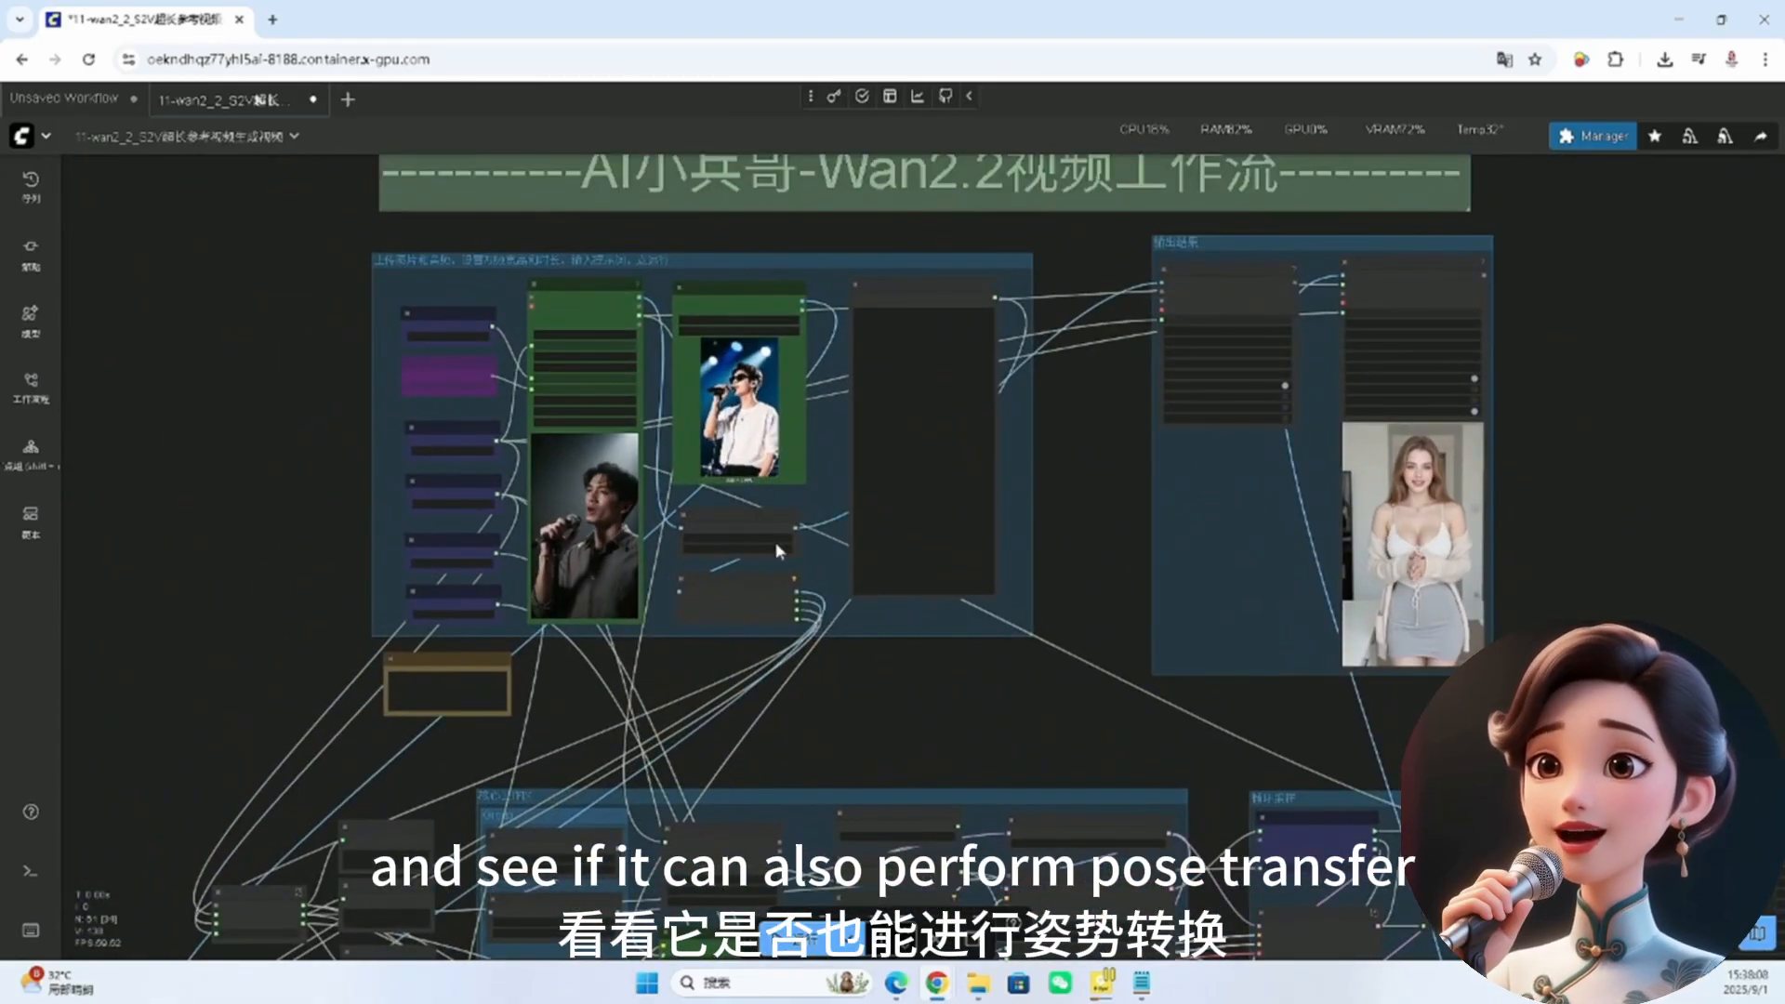
left_click_drag(762, 686, 924, 758)
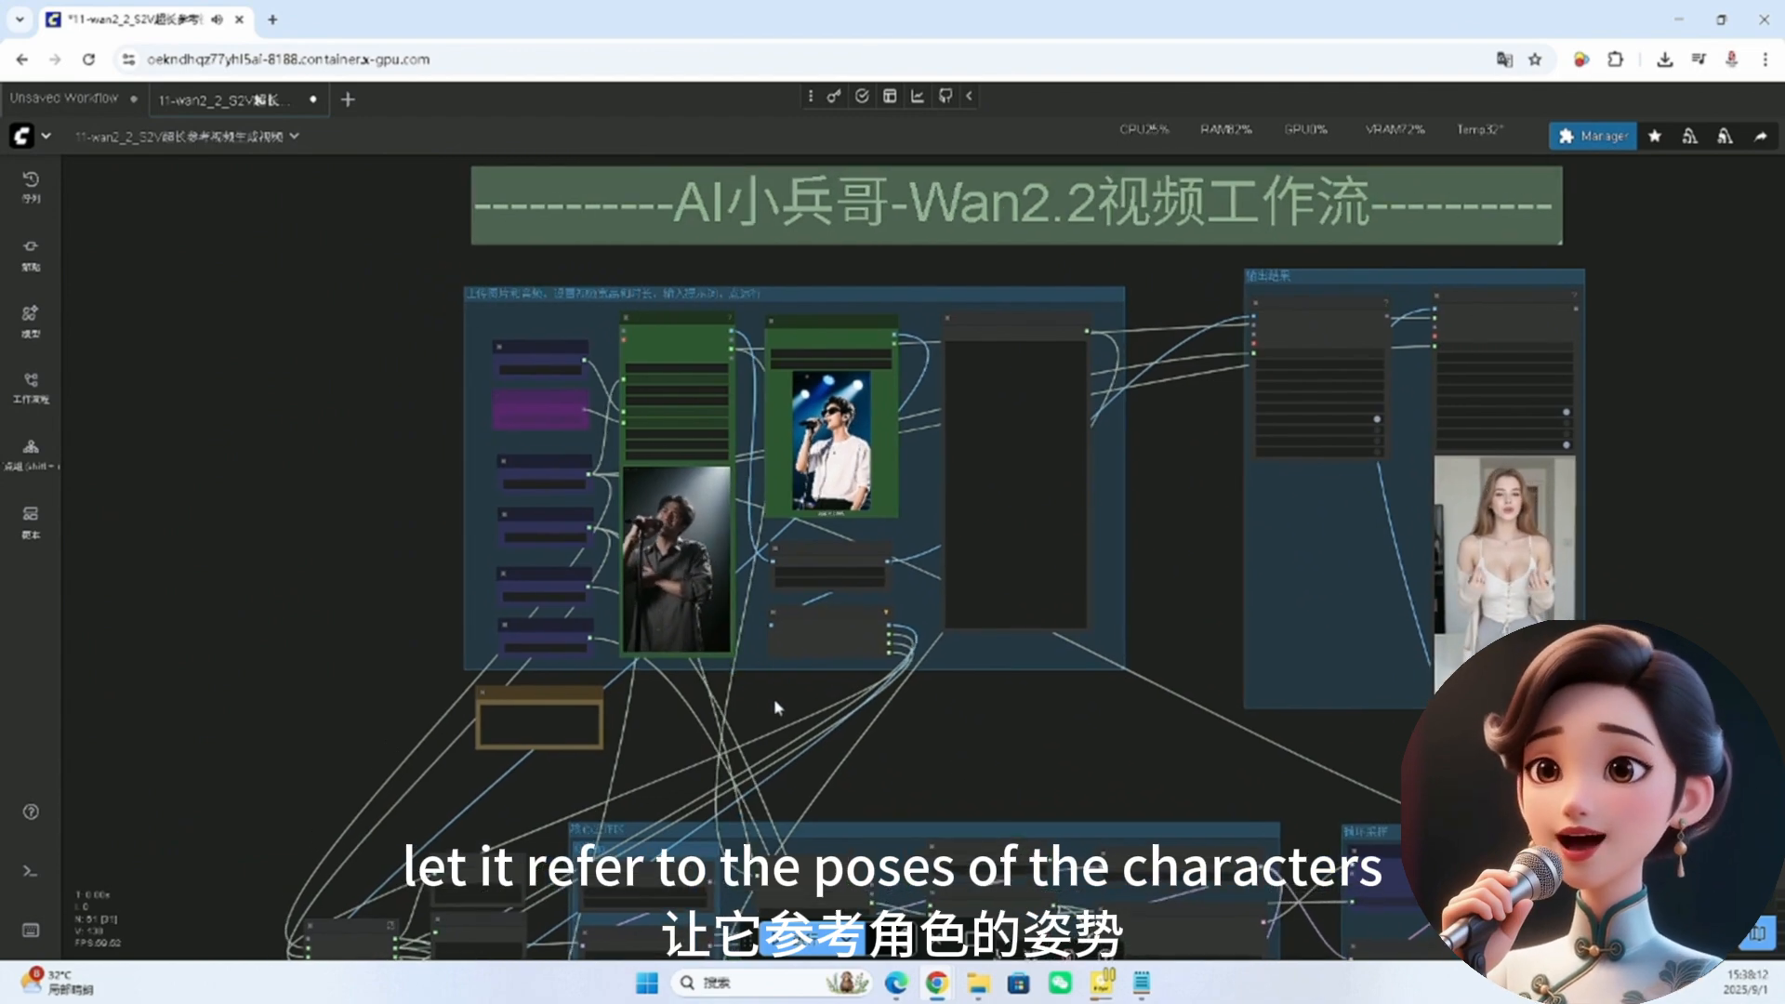
scroll(781, 711, "up", 3)
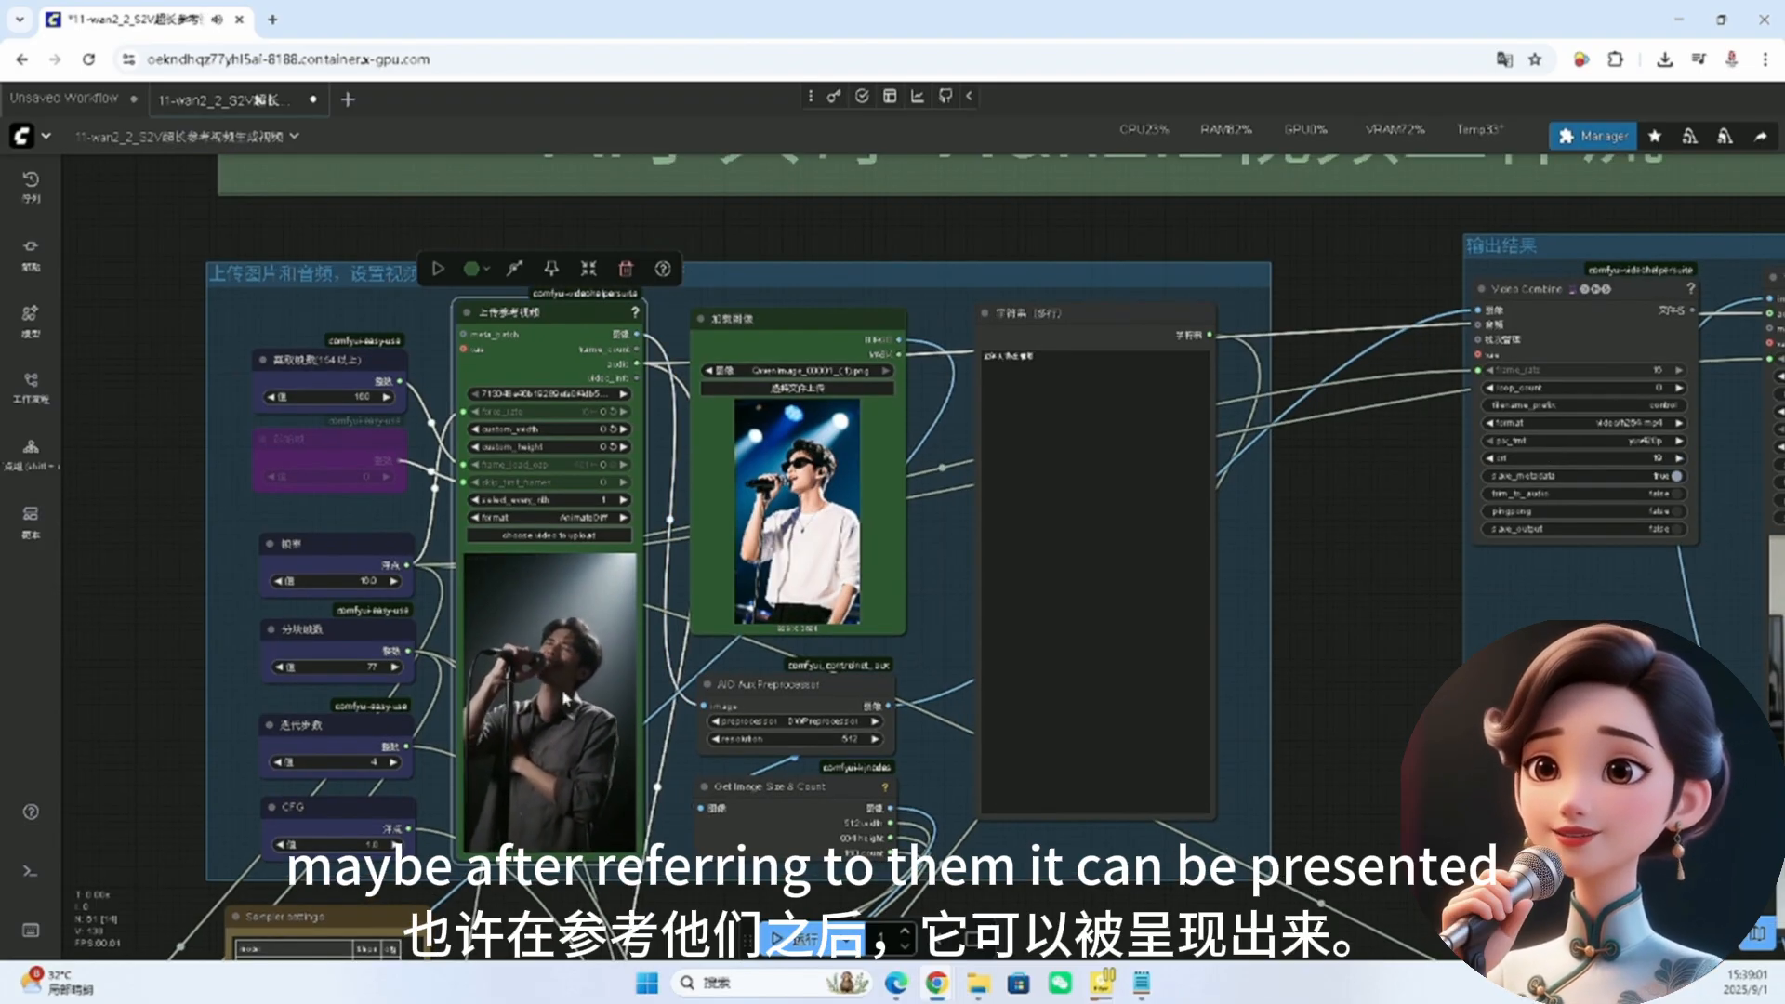
left_click(762, 319)
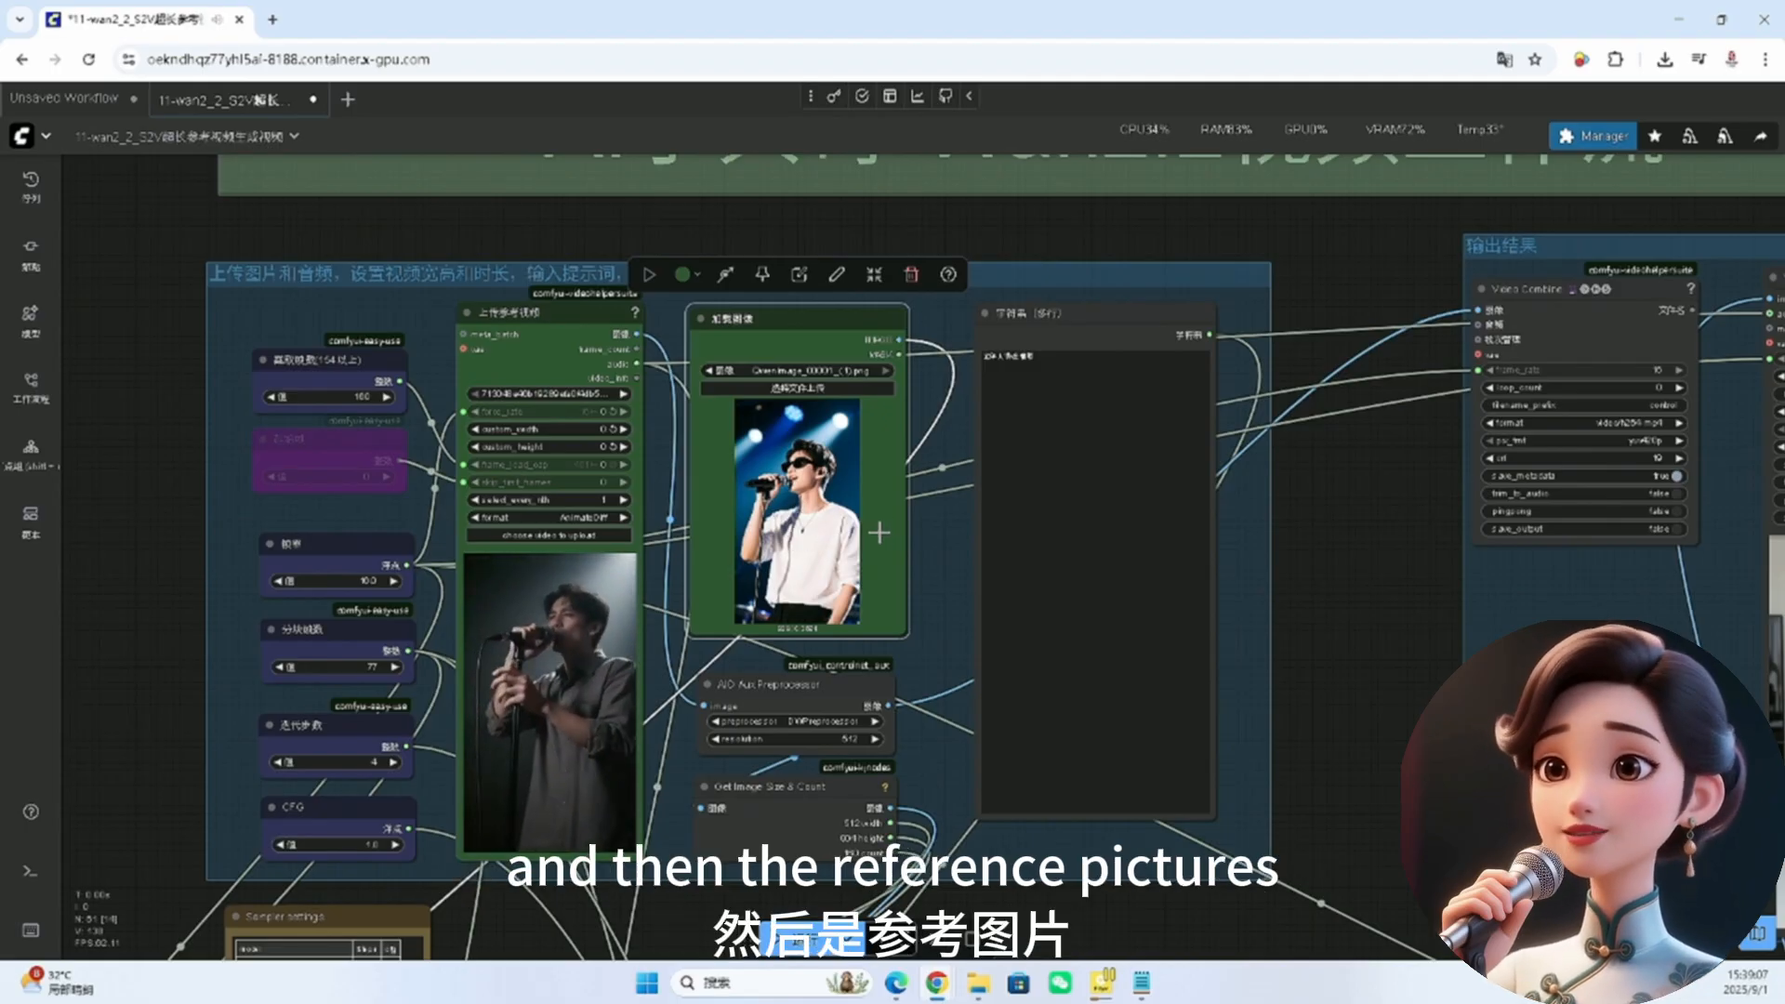
left_click_drag(935, 552, 916, 599)
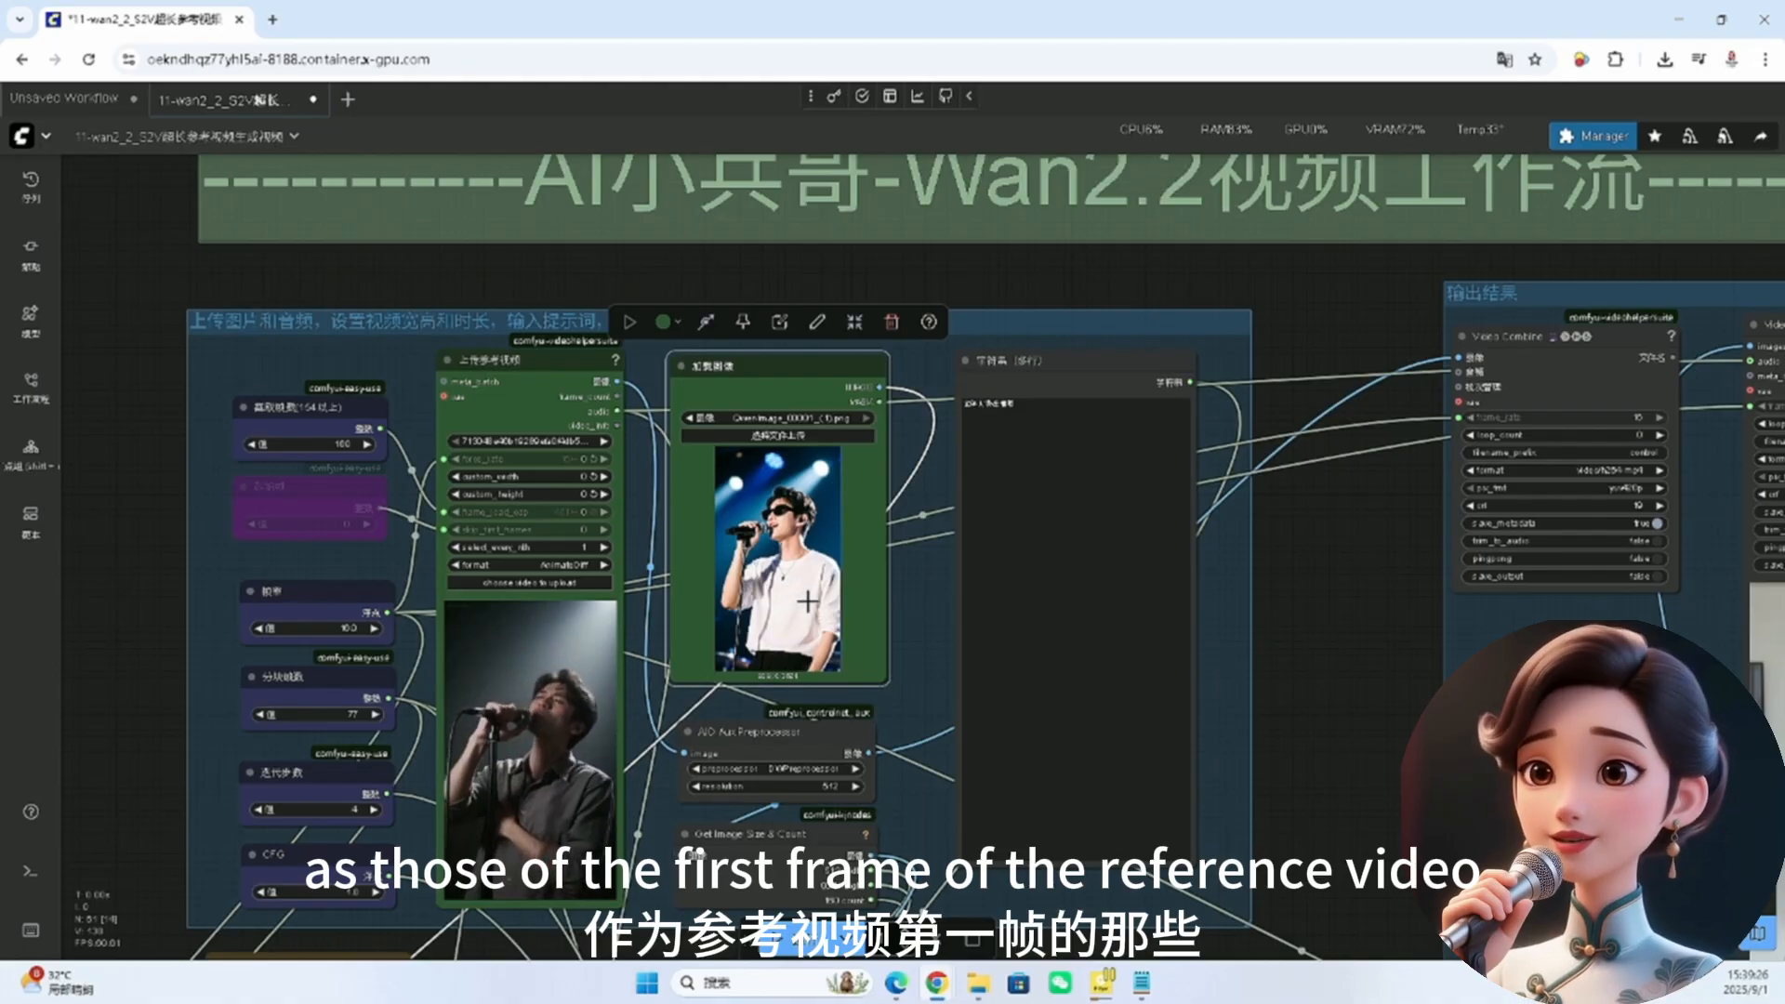
scroll(807, 602, "down", 1)
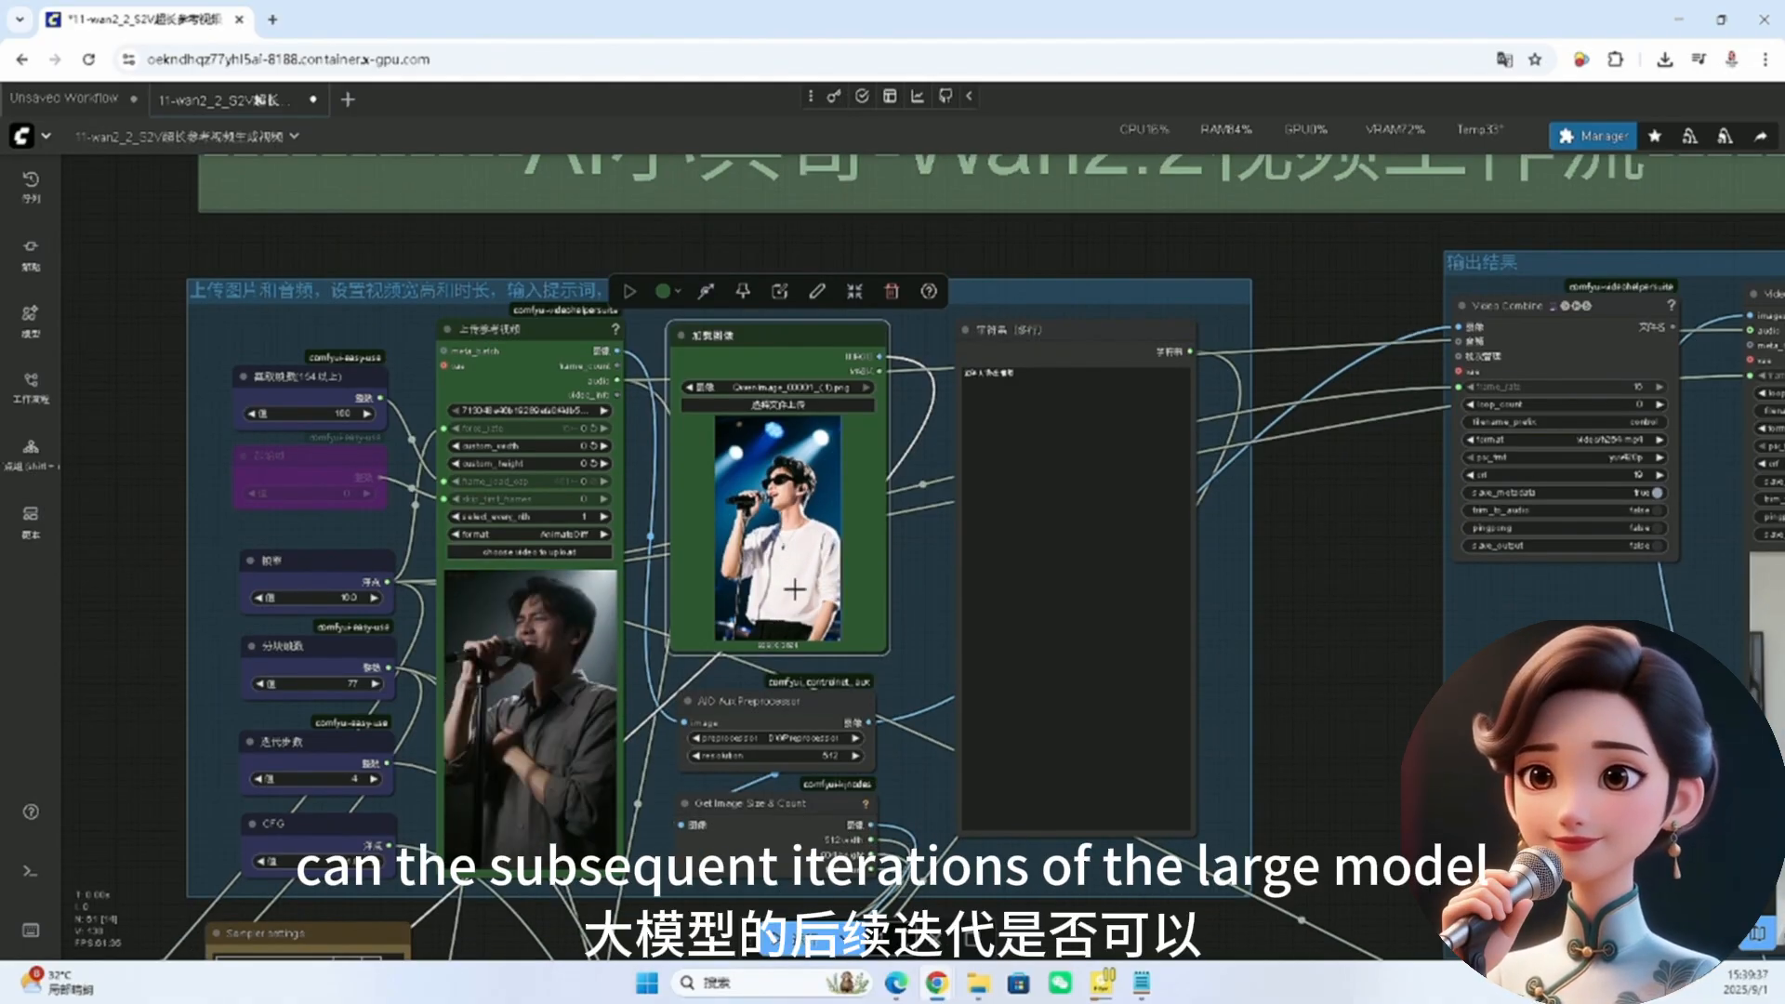
left_click_drag(928, 578, 942, 590)
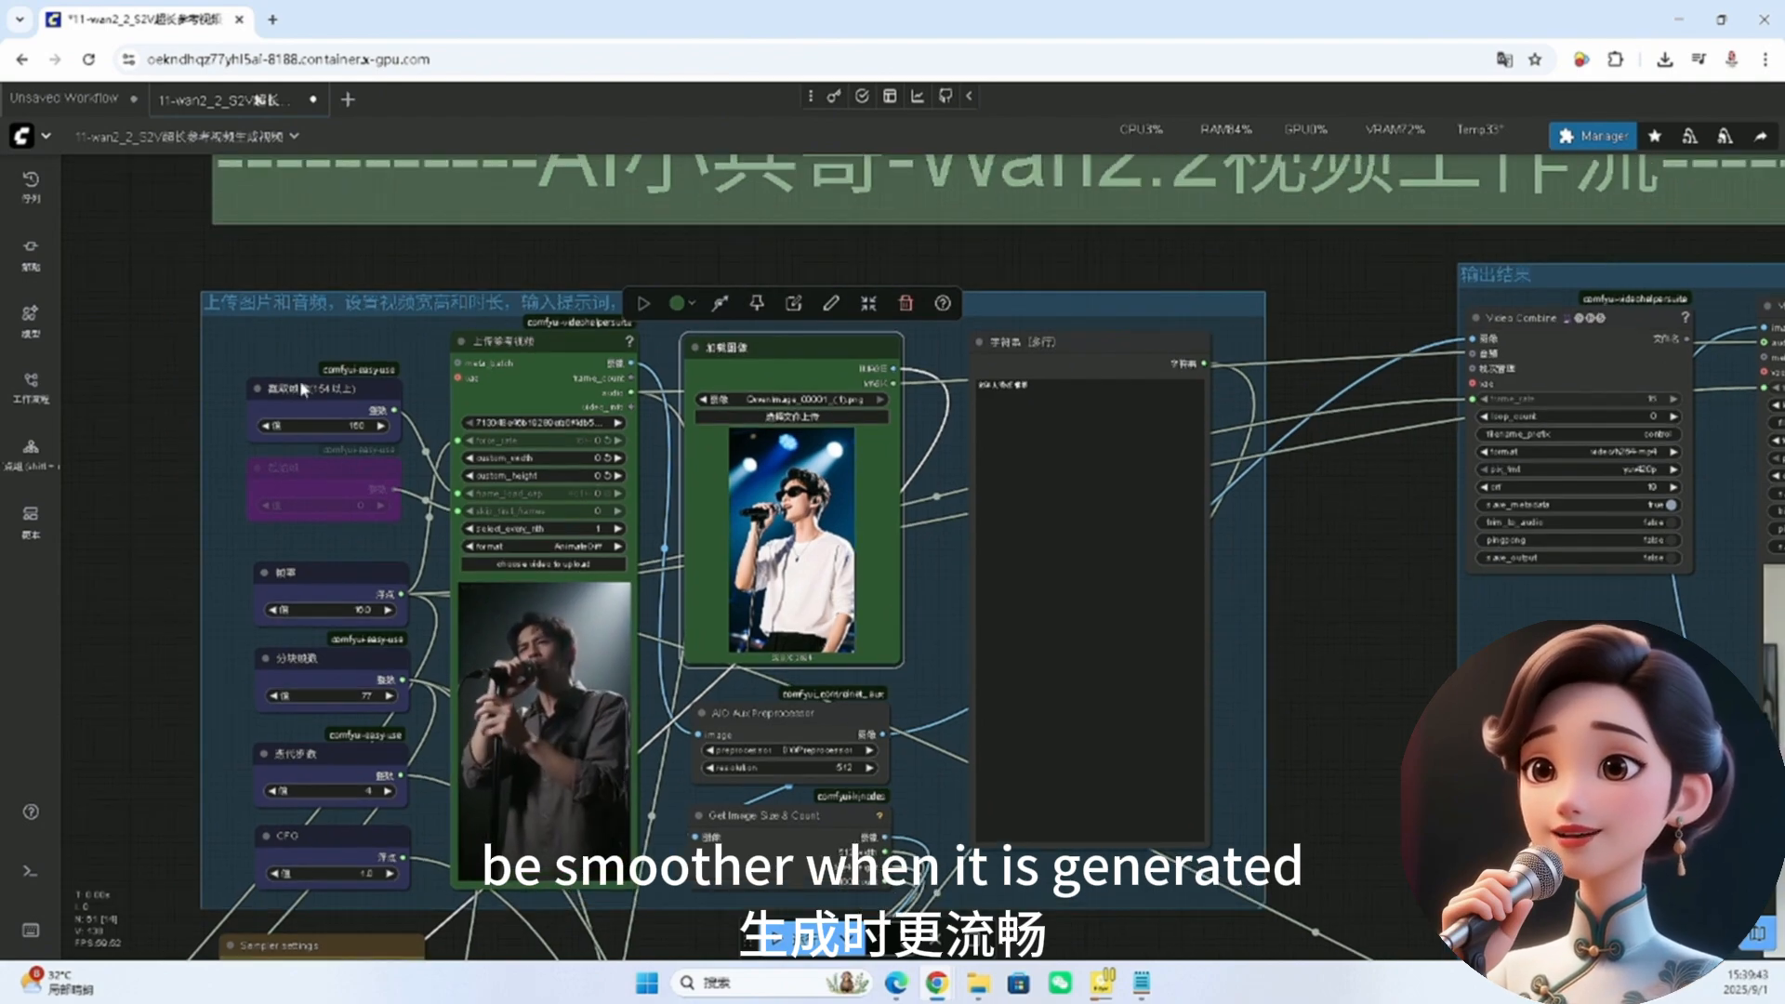
Step: Examine the captured frame count node (截取帧数) and how it feeds the reference video upload node
left_click(302, 389)
scroll(307, 398, "up", 3)
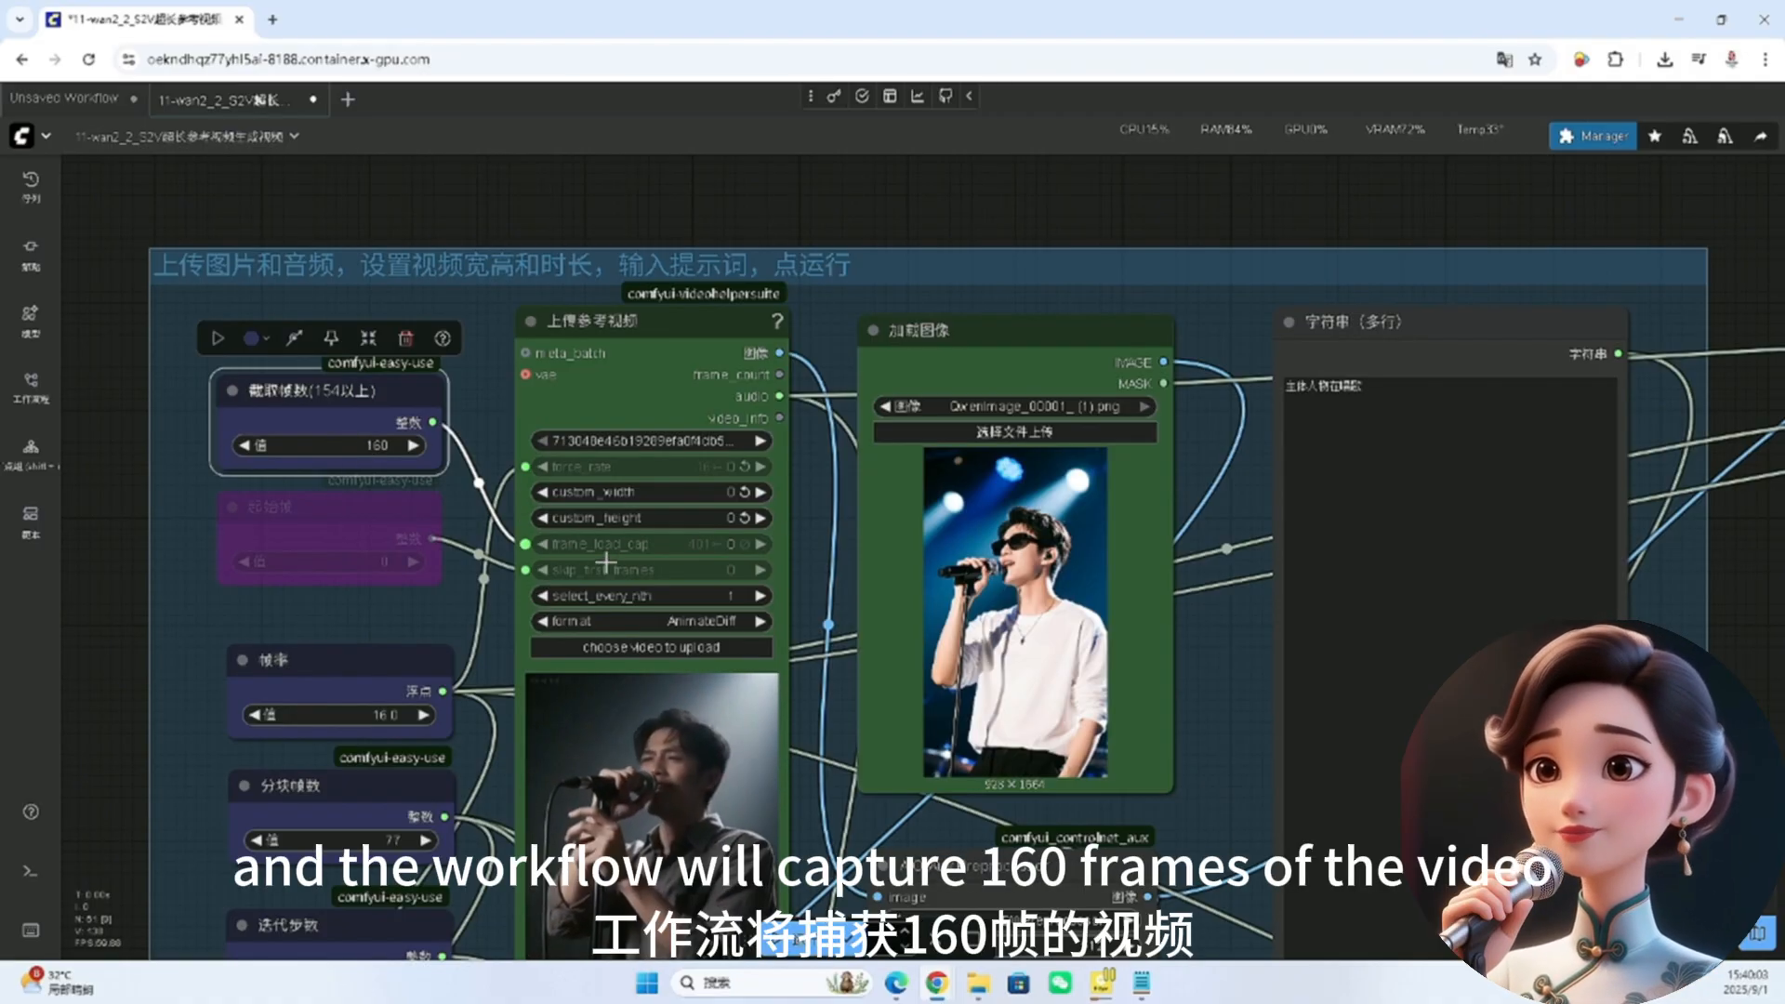
left_click(635, 335)
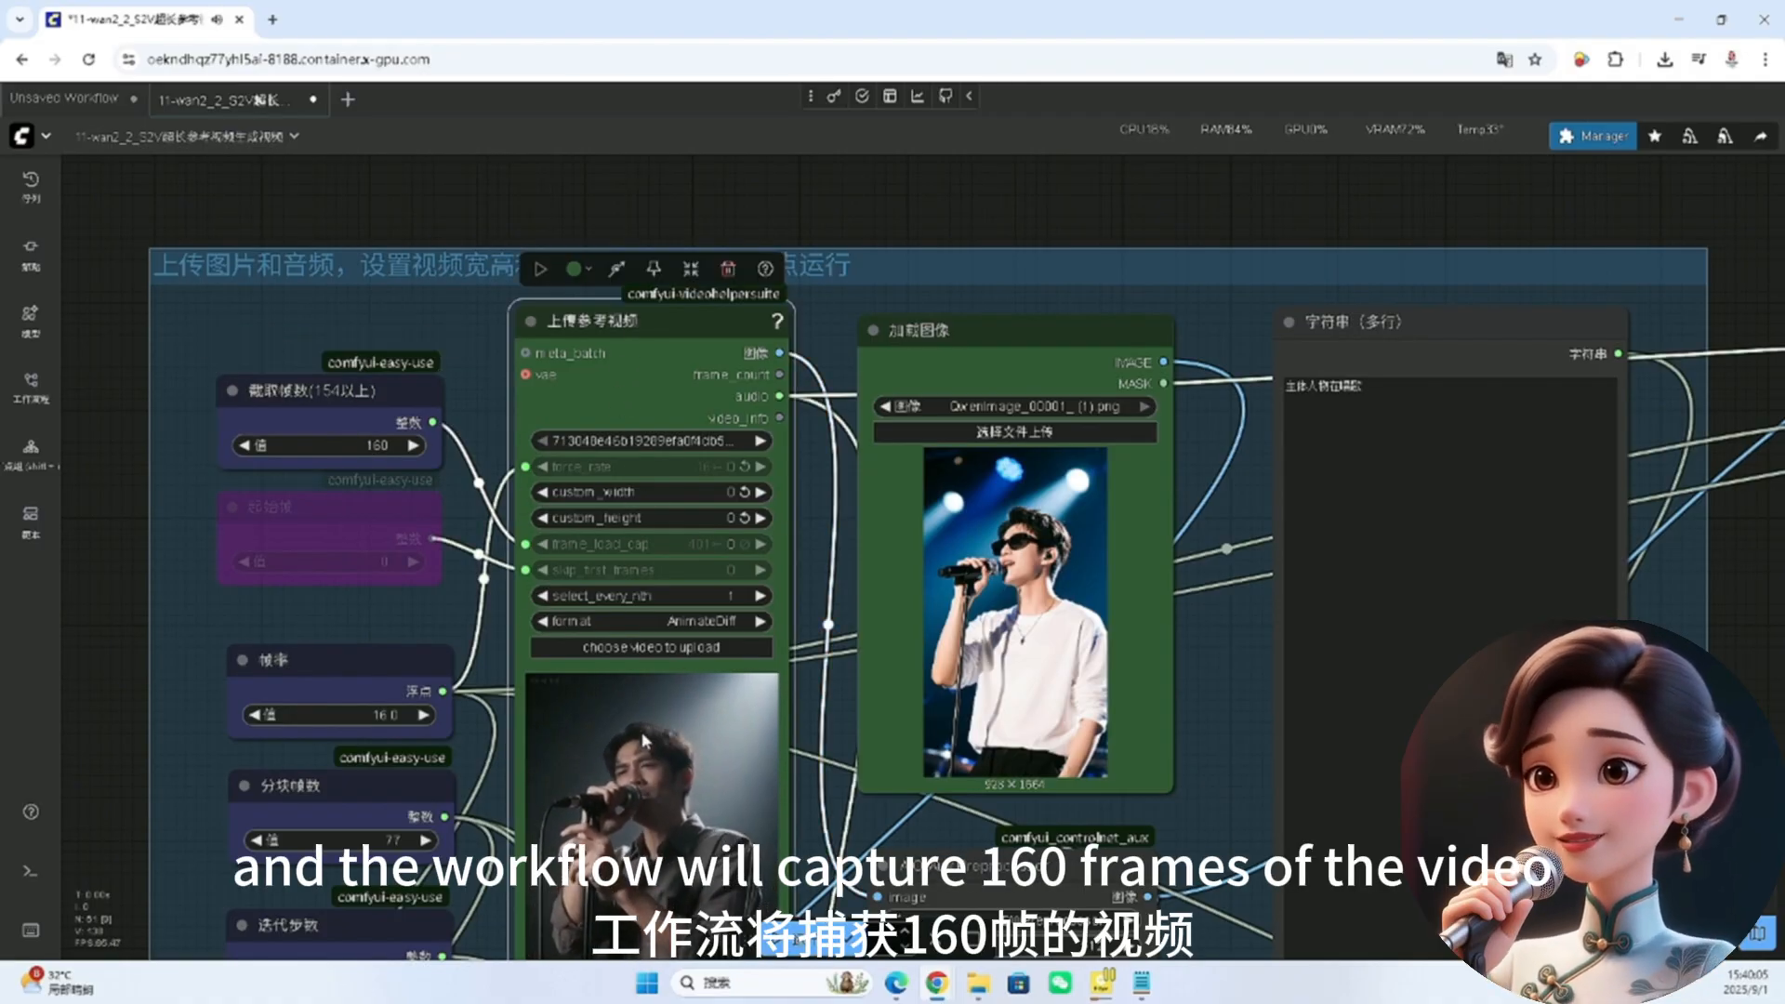
left_click(329, 392)
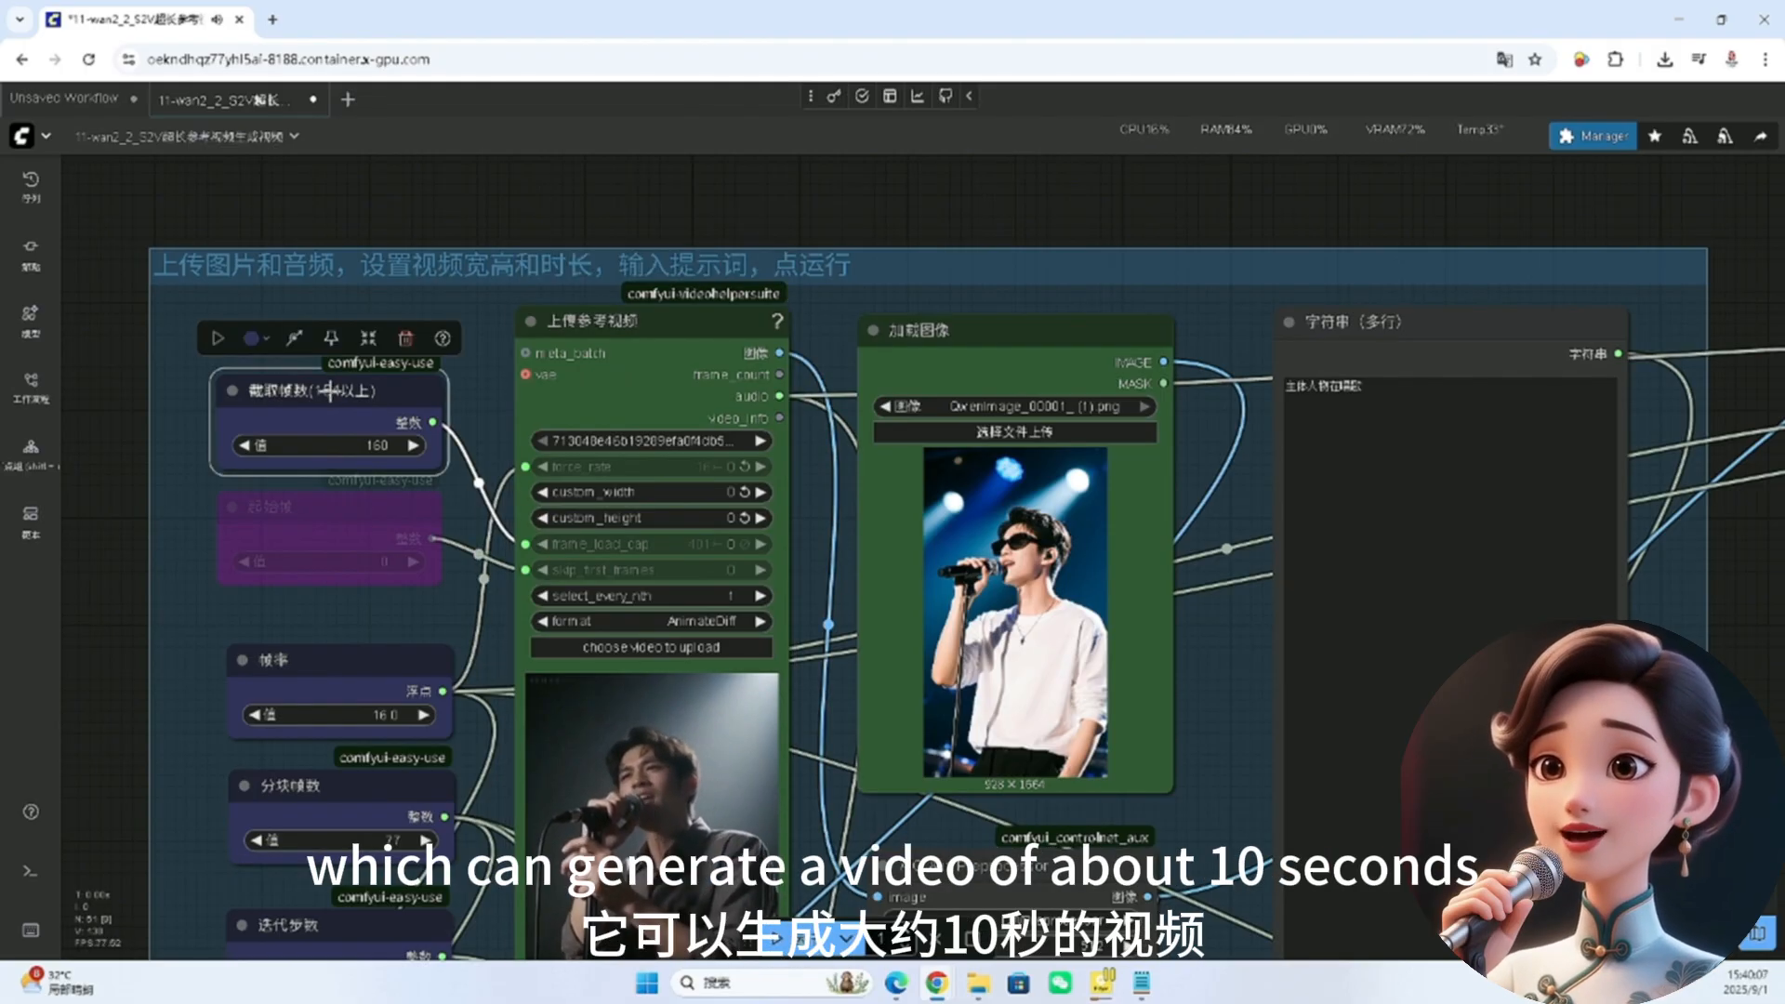
left_click_drag(87, 622, 99, 589)
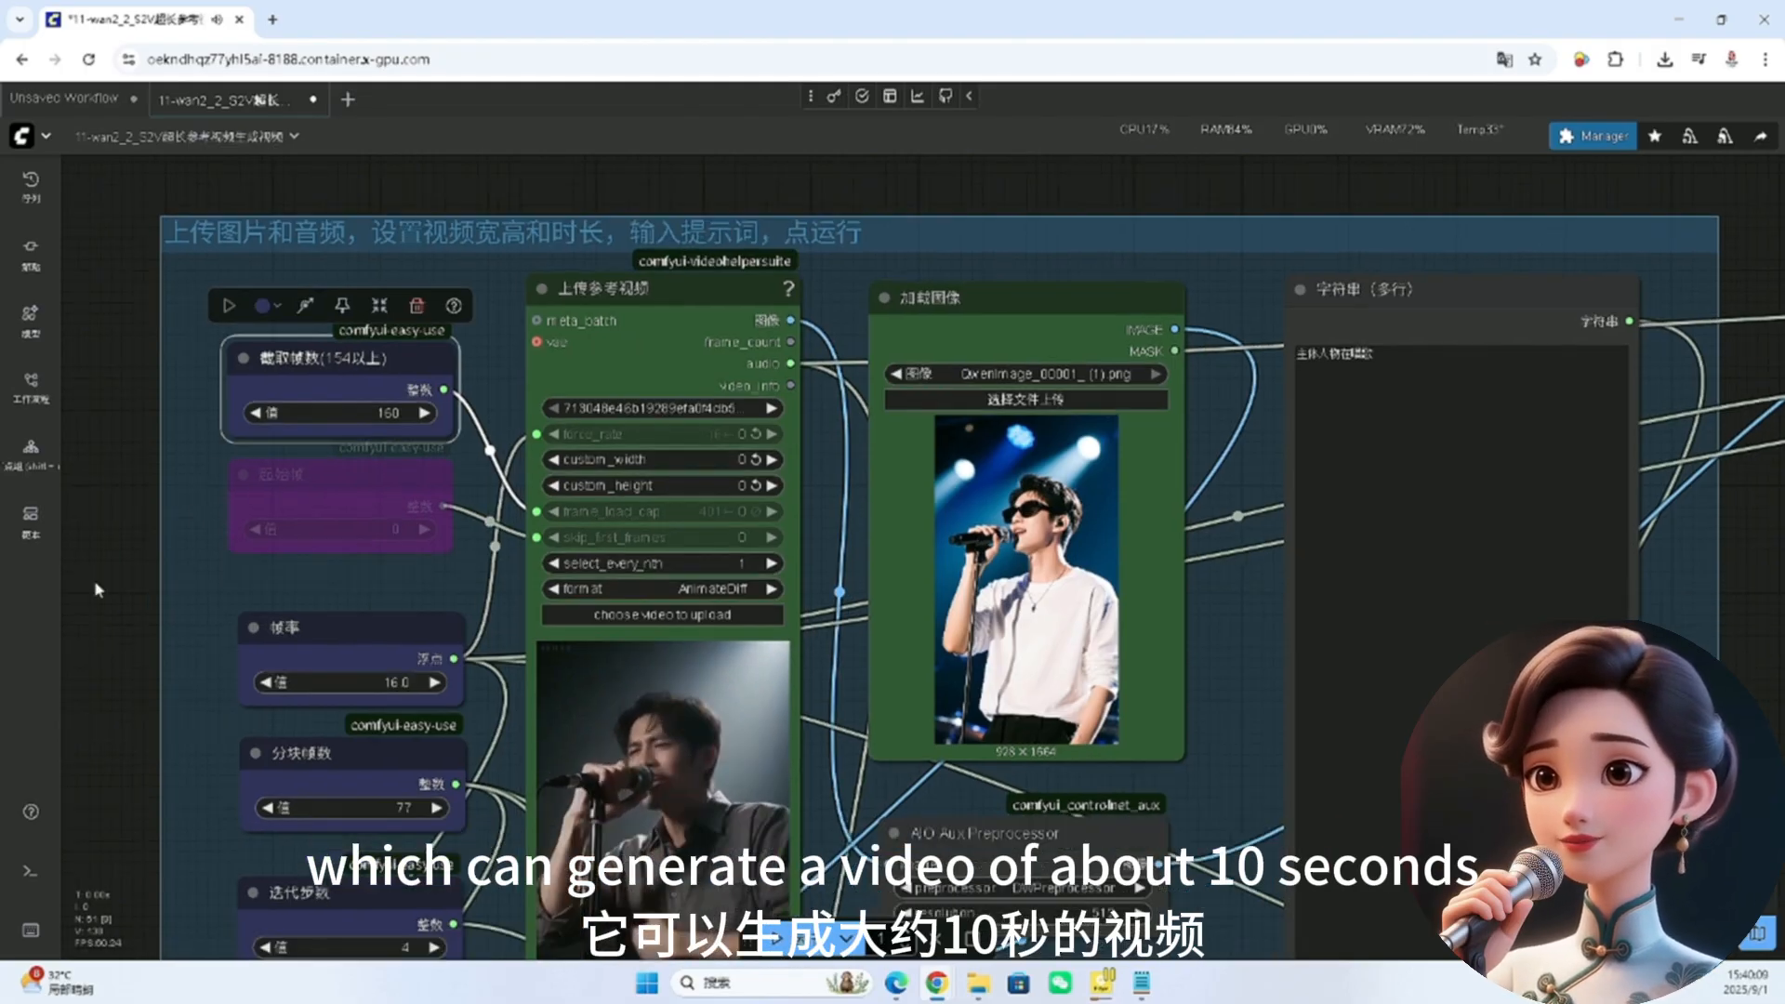
scroll(257, 410, "down", 1)
Step: Enable the bypassed start frame node (起始帧) and bypass it again
left_click(279, 410)
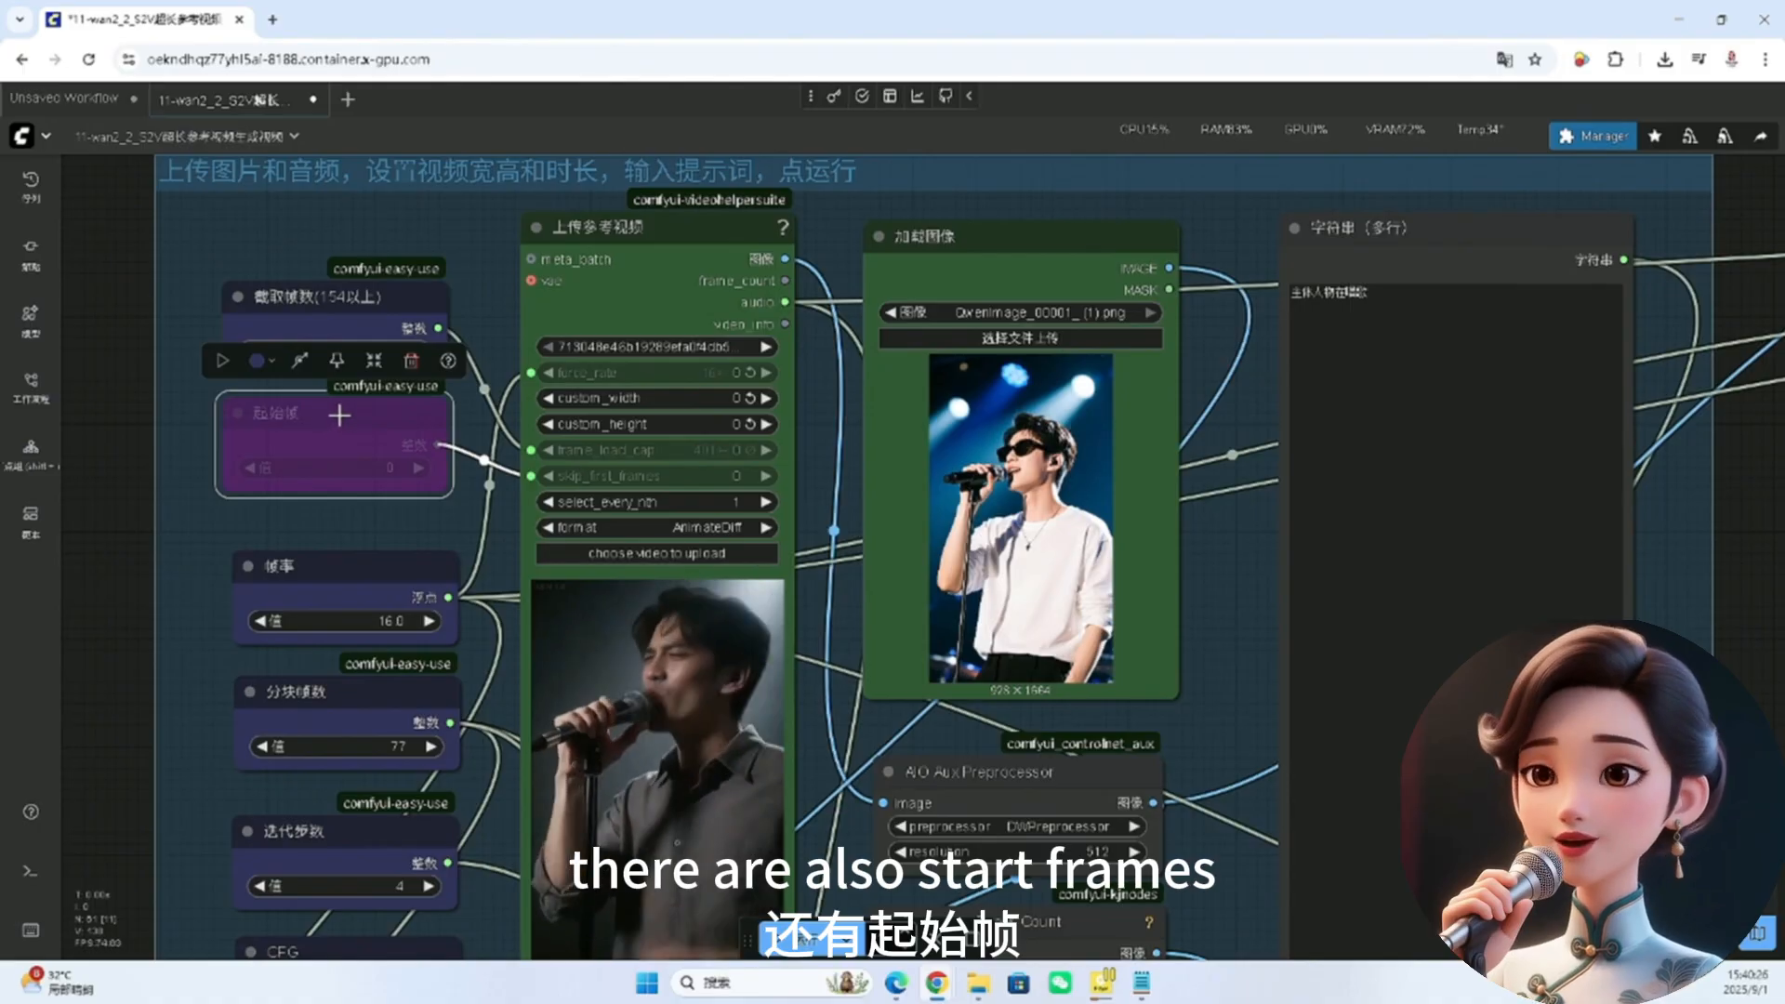
key("ctrl+b")
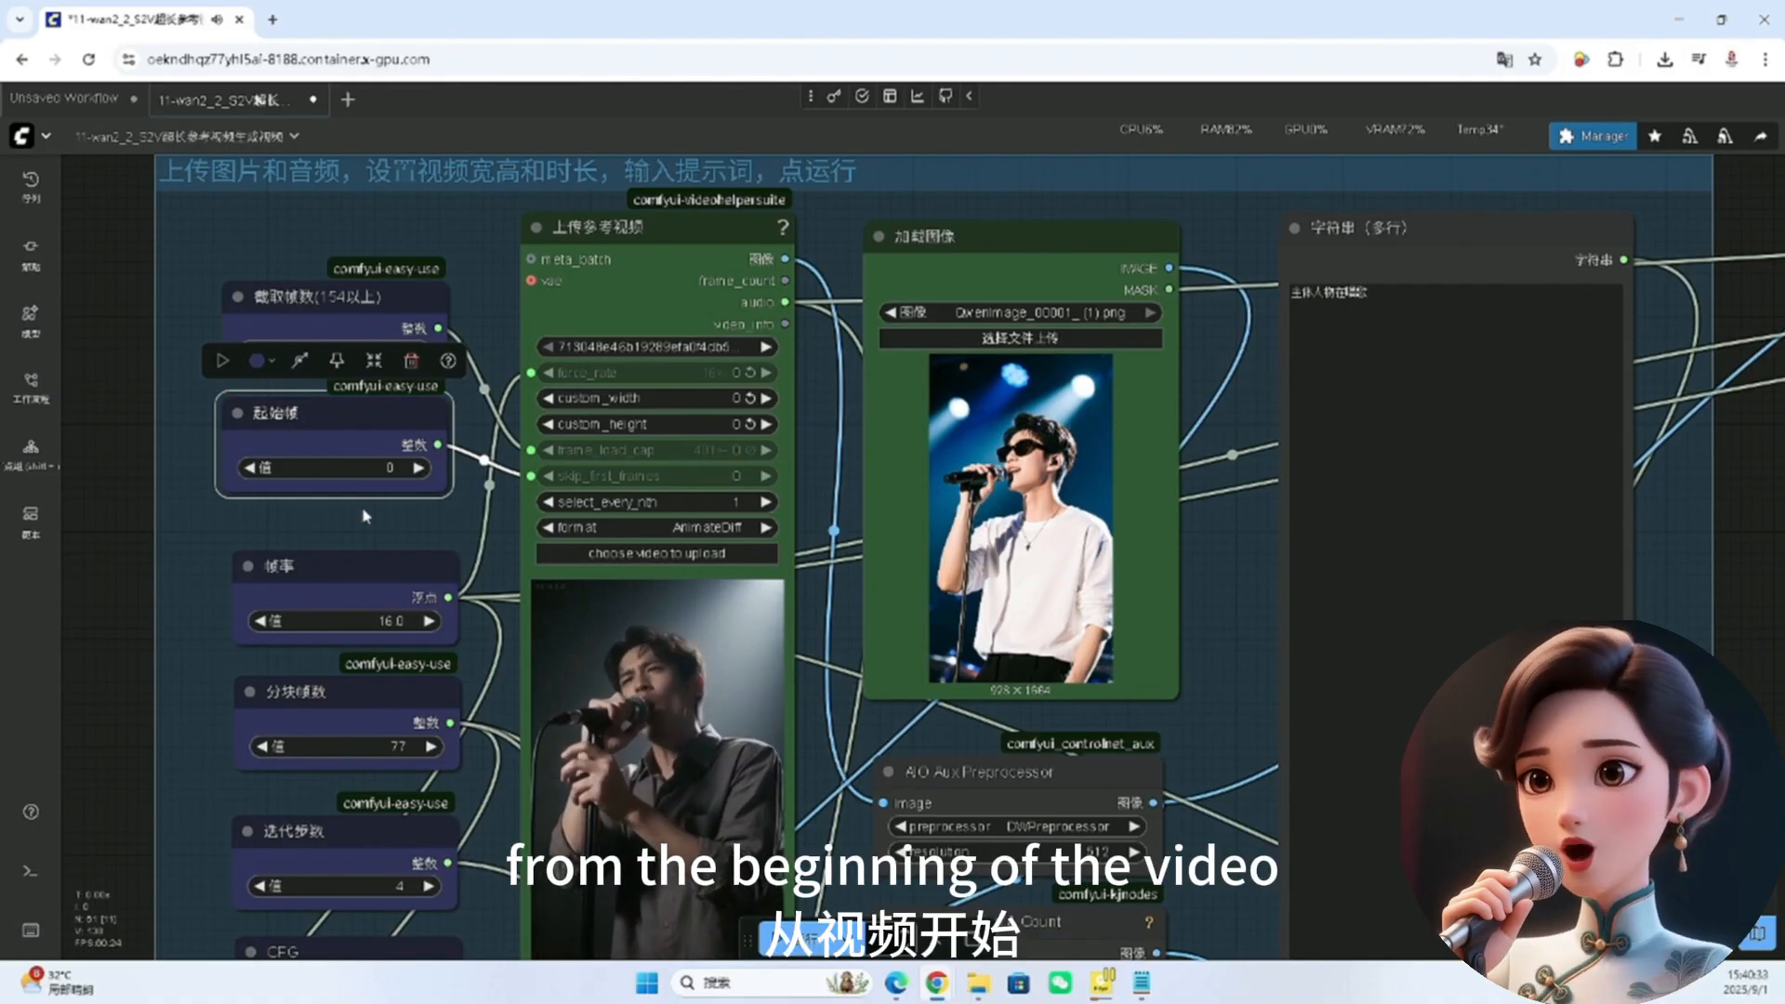
left_click_drag(365, 516, 373, 540)
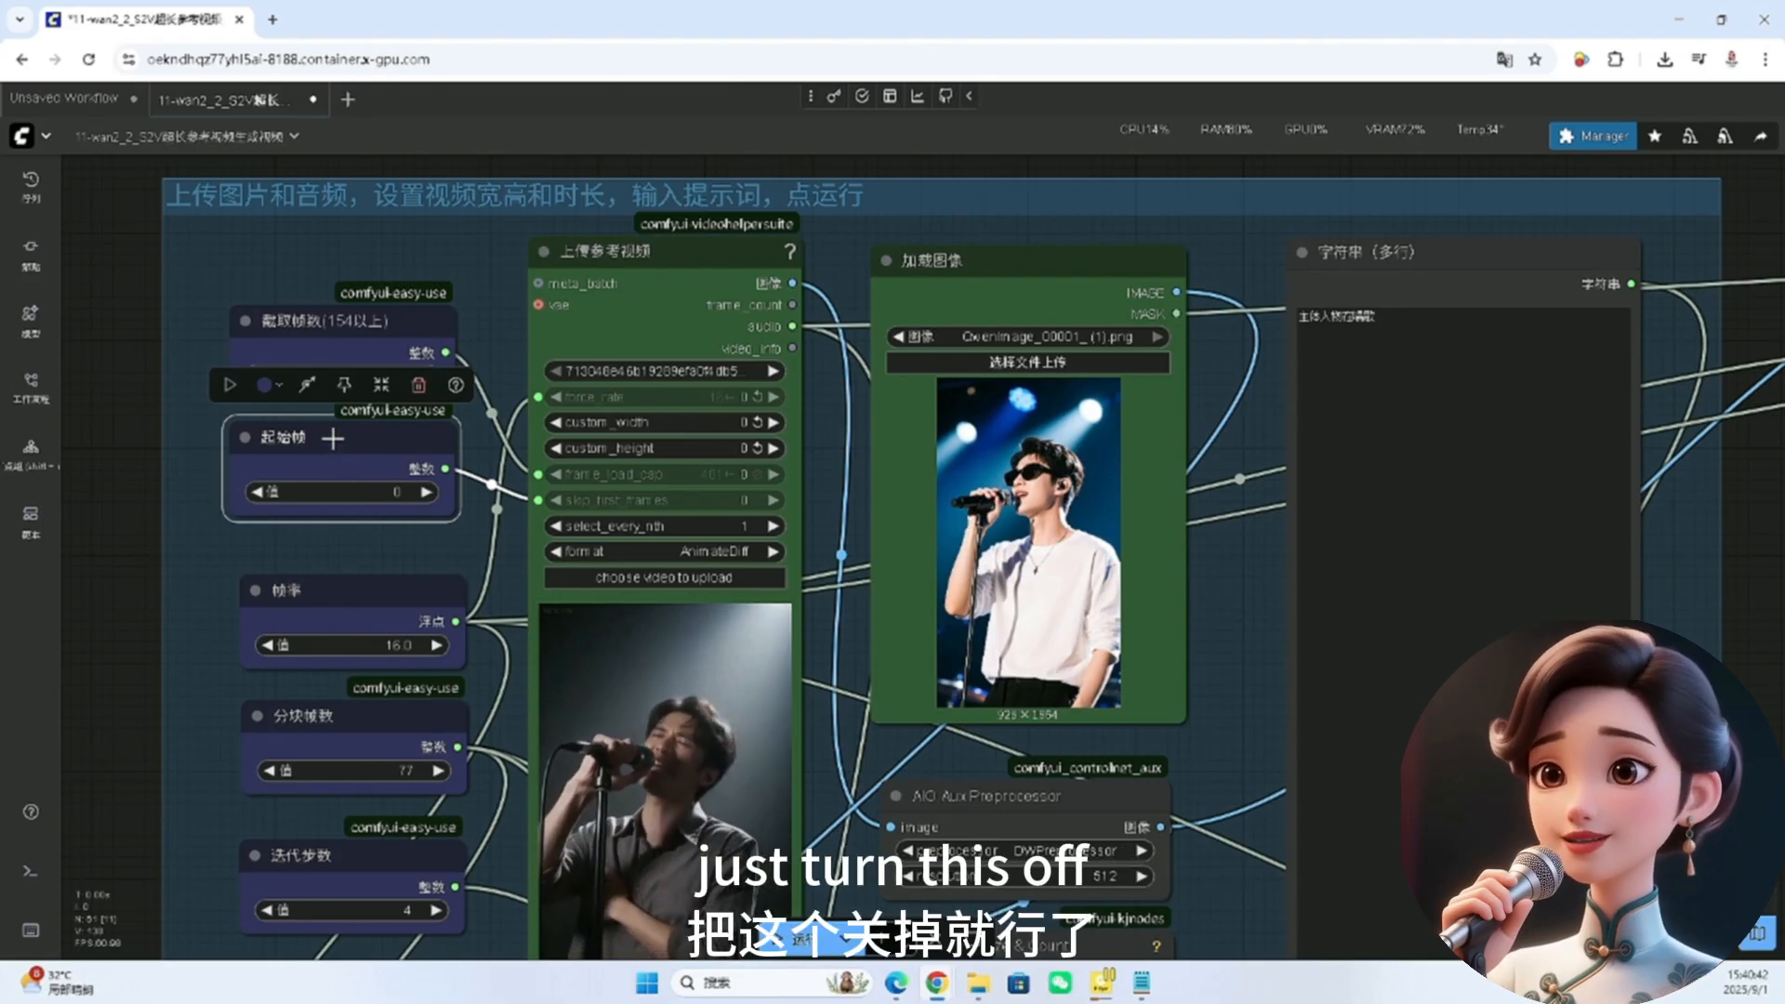
key("ctrl+b")
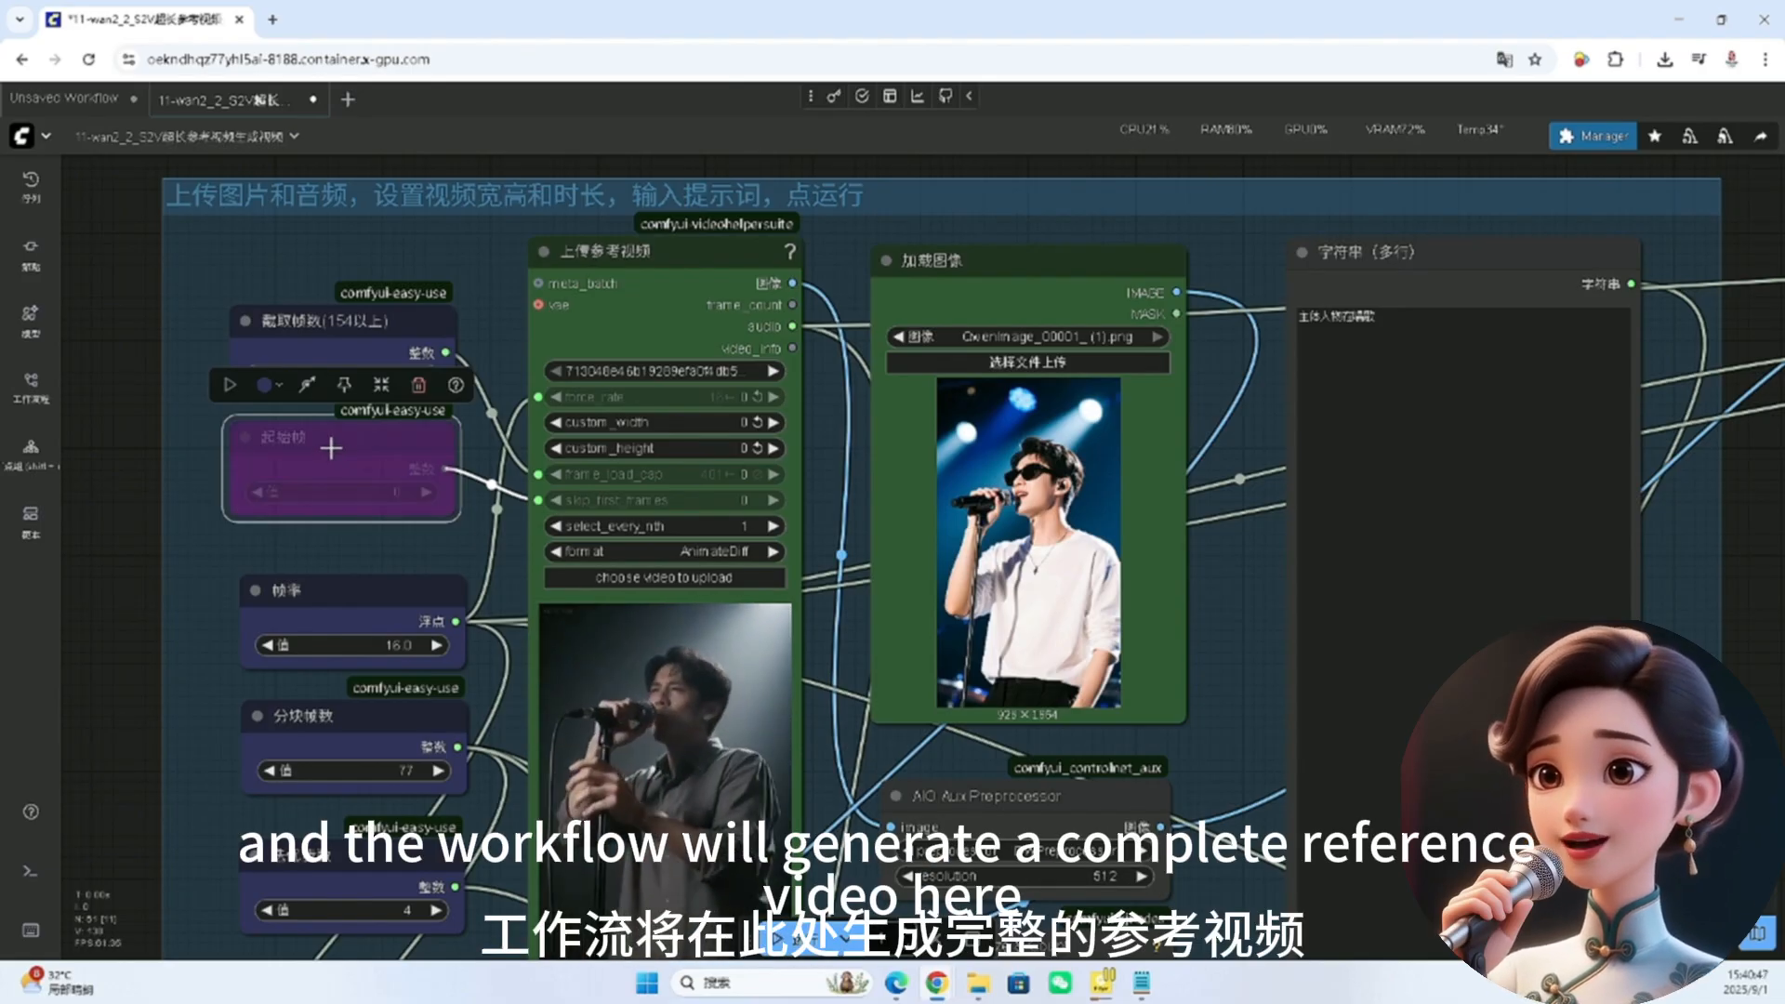
left_click(176, 380)
Step: Try bypassing the captured frame count node (截取帧数), keeping it enabled in the end
scroll(300, 351, "up", 1)
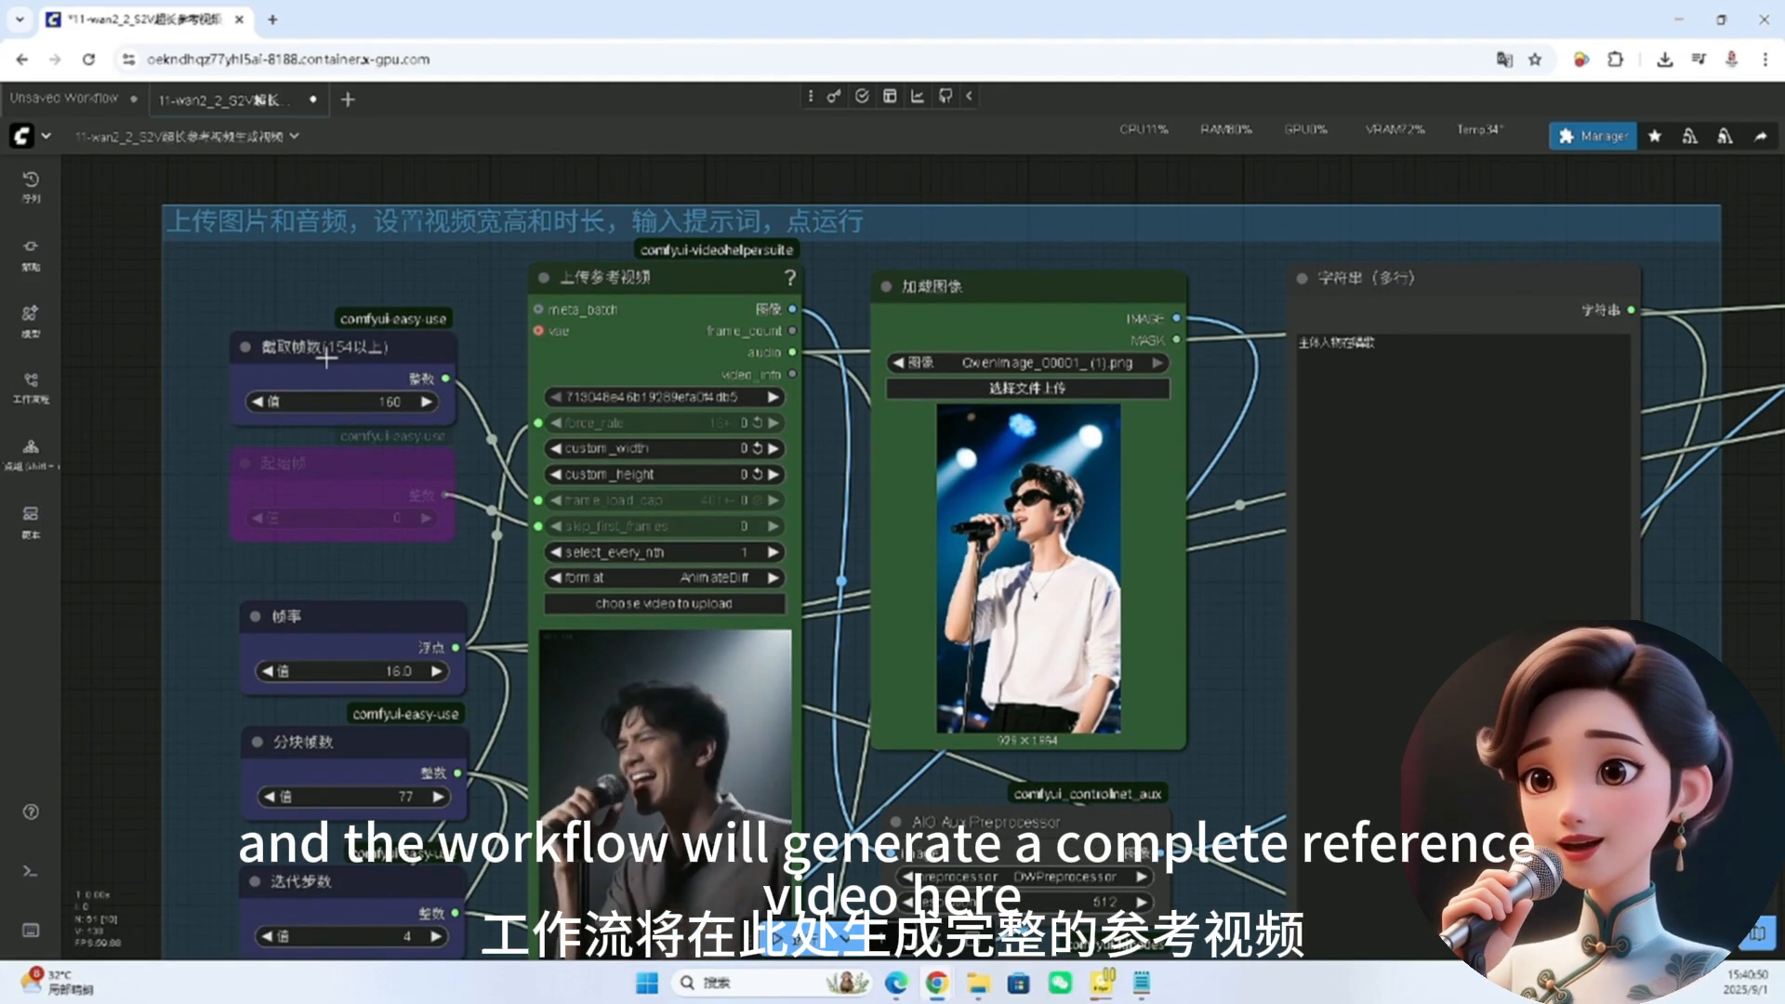
left_click(325, 358)
key("ctrl+b")
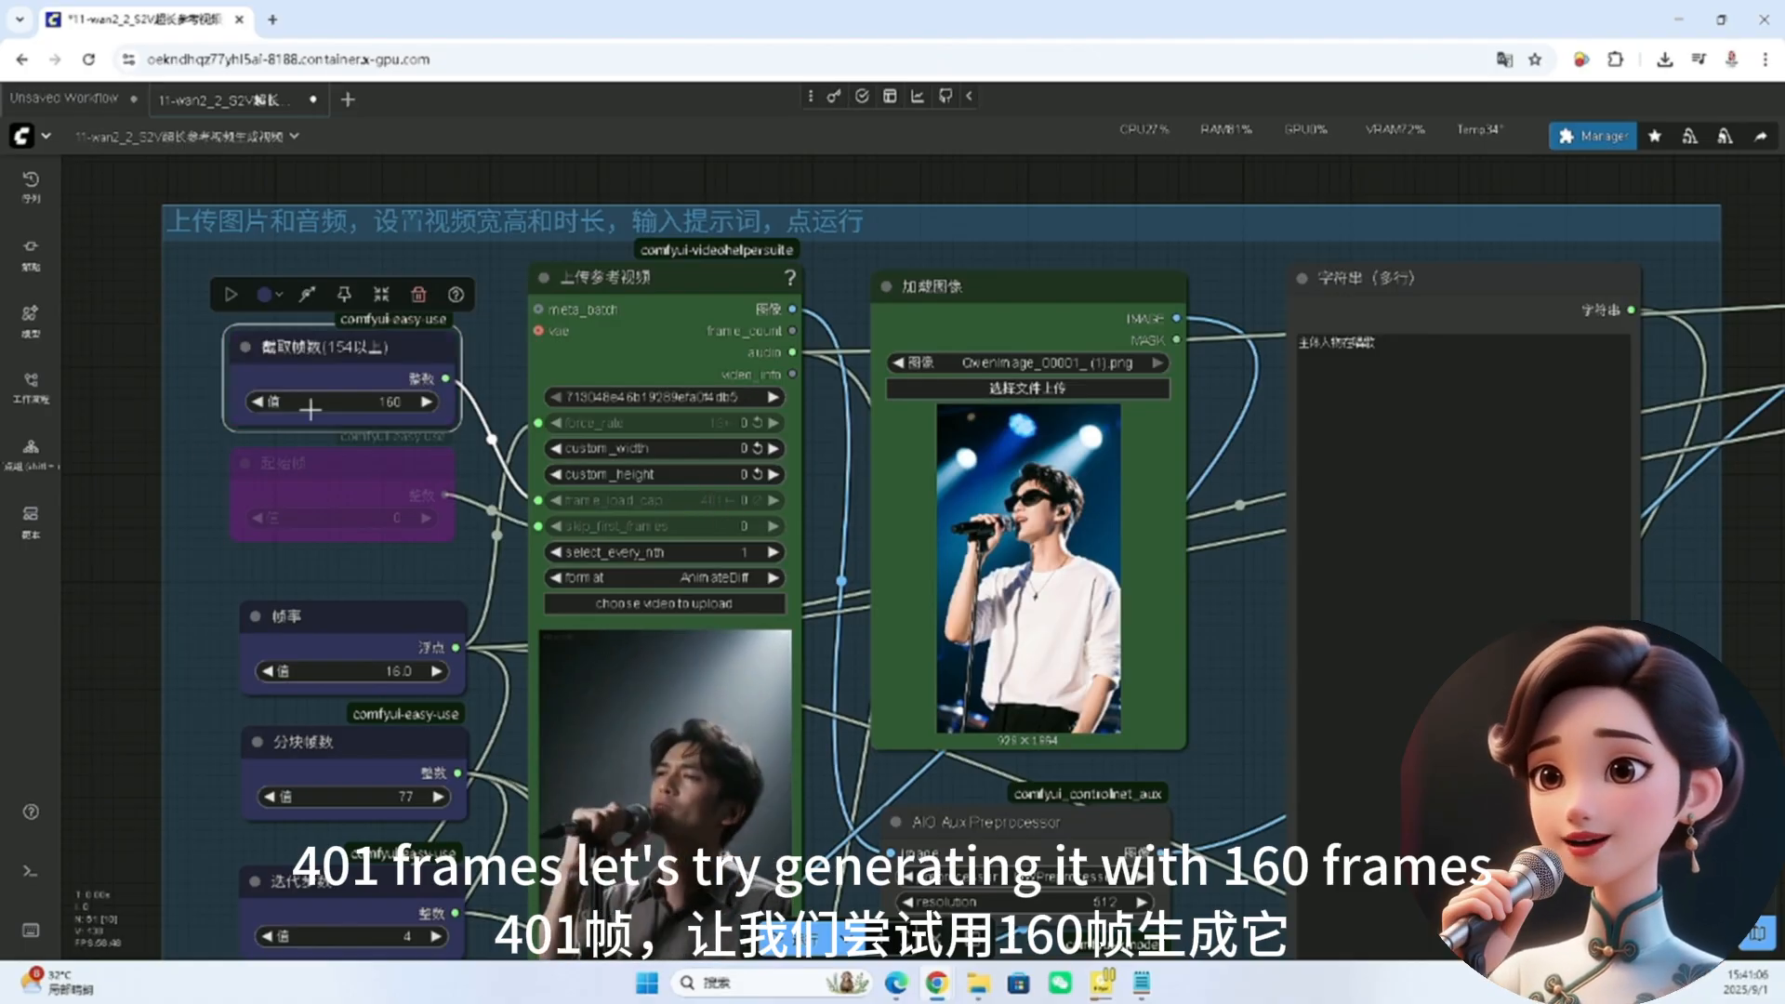
Step: Check the frame rate, block frame count, iteration steps and CFG nodes one after another
scroll(362, 406, "down", 3)
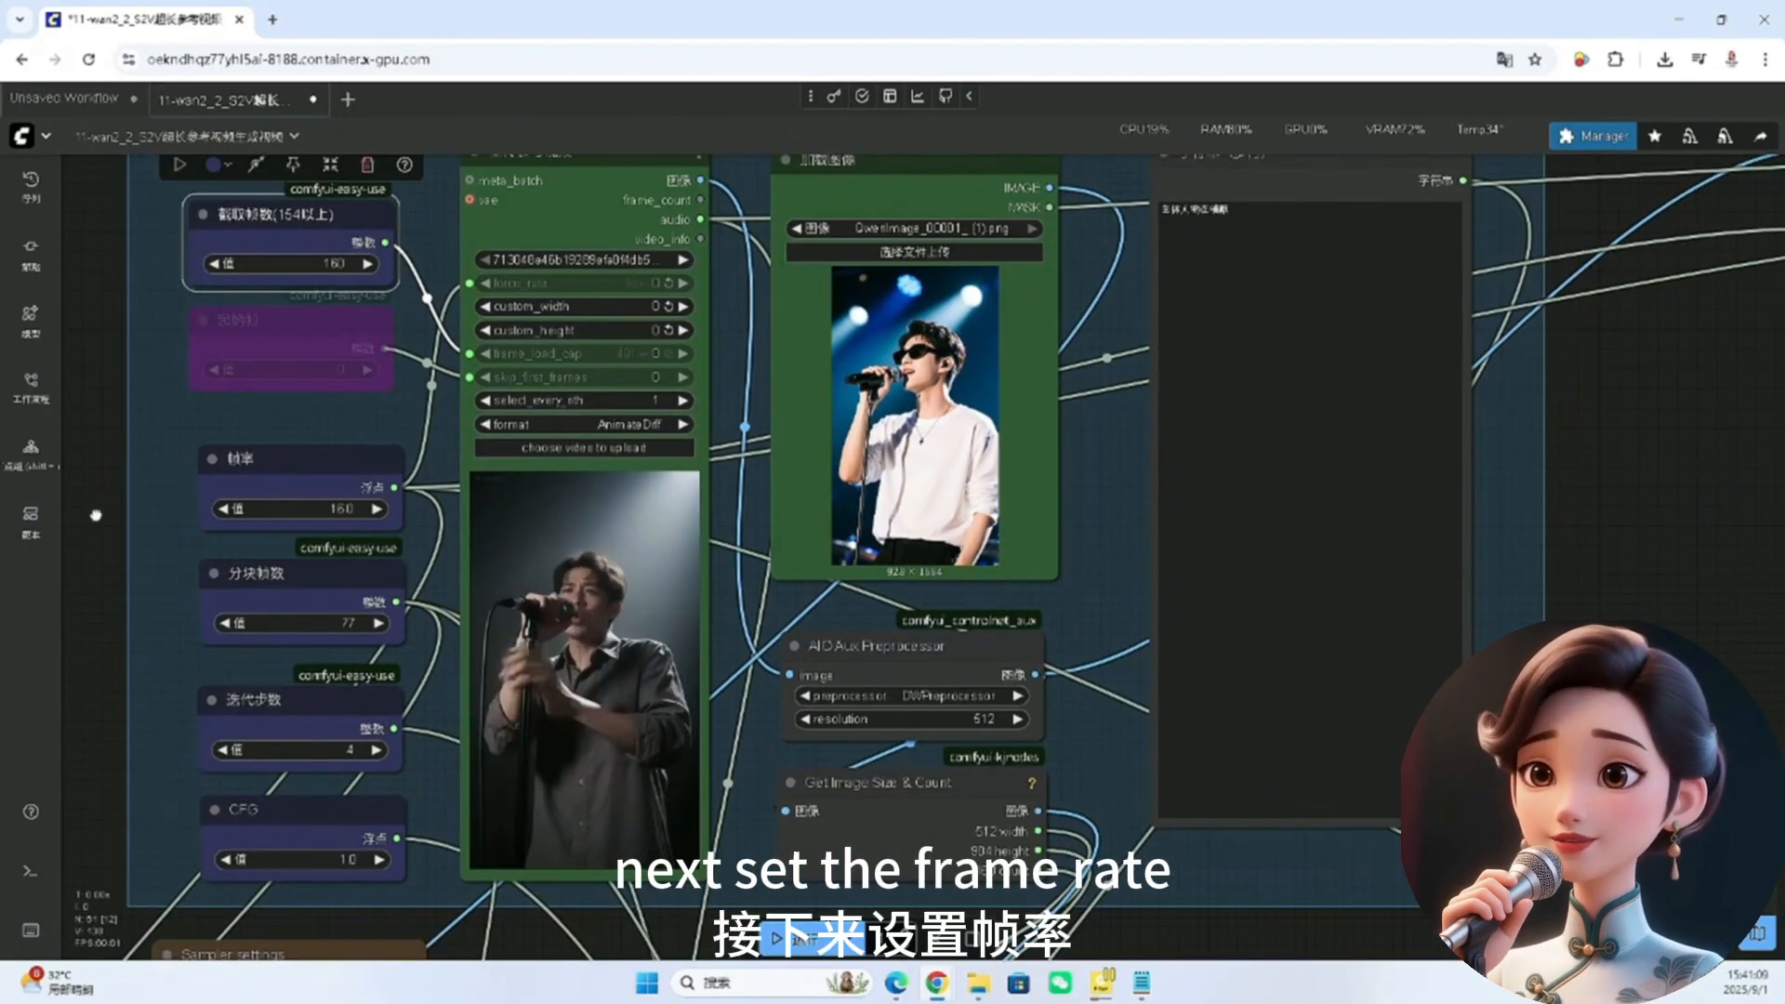
scroll(101, 465, "down", 2)
left_click(316, 409)
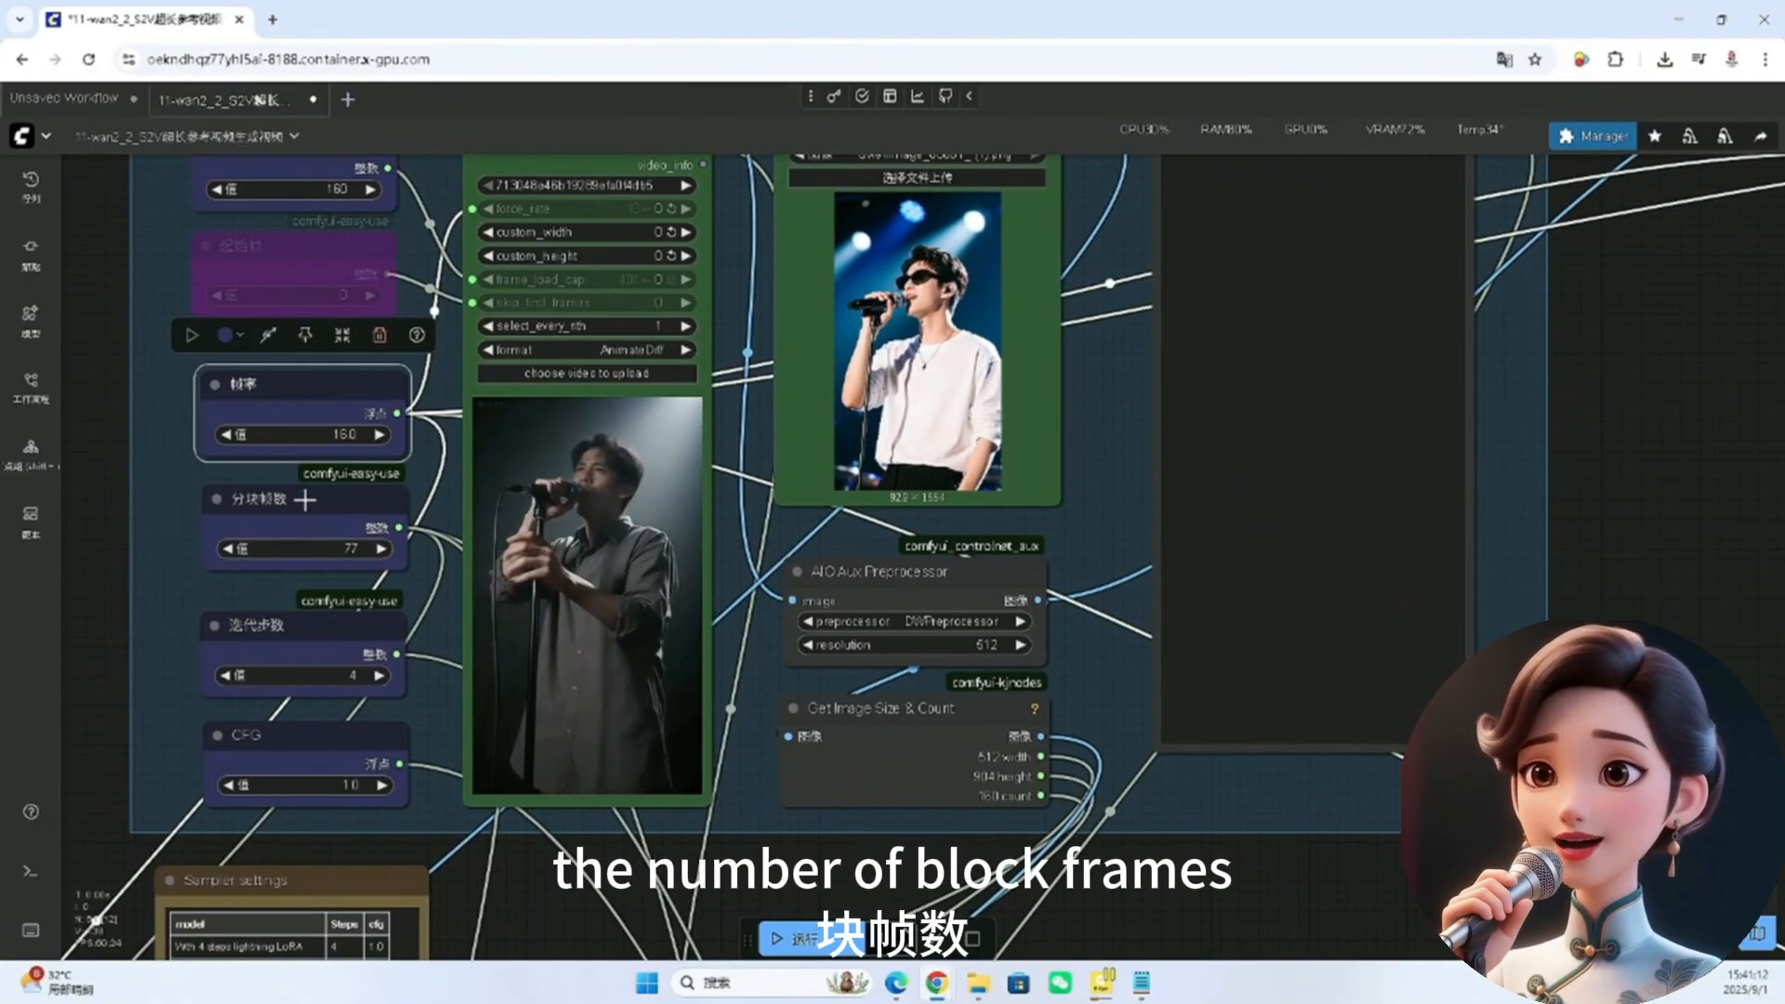
left_click(317, 556)
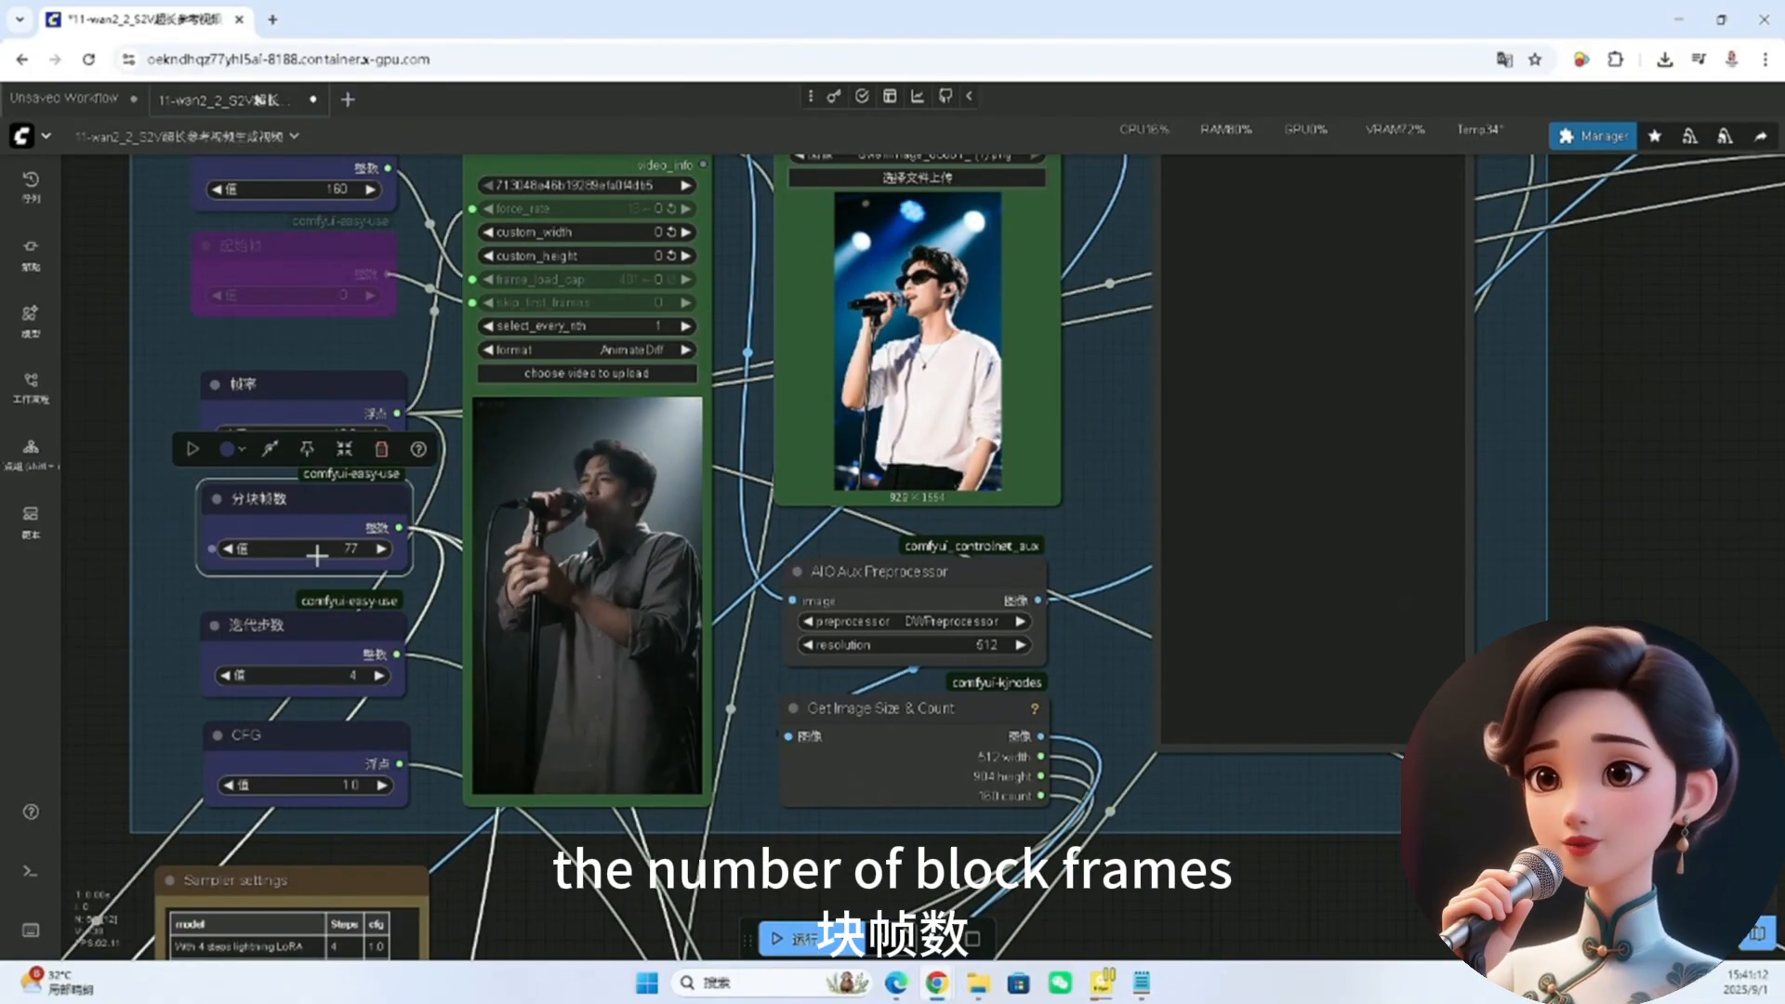
left_click(293, 641)
left_click(302, 739)
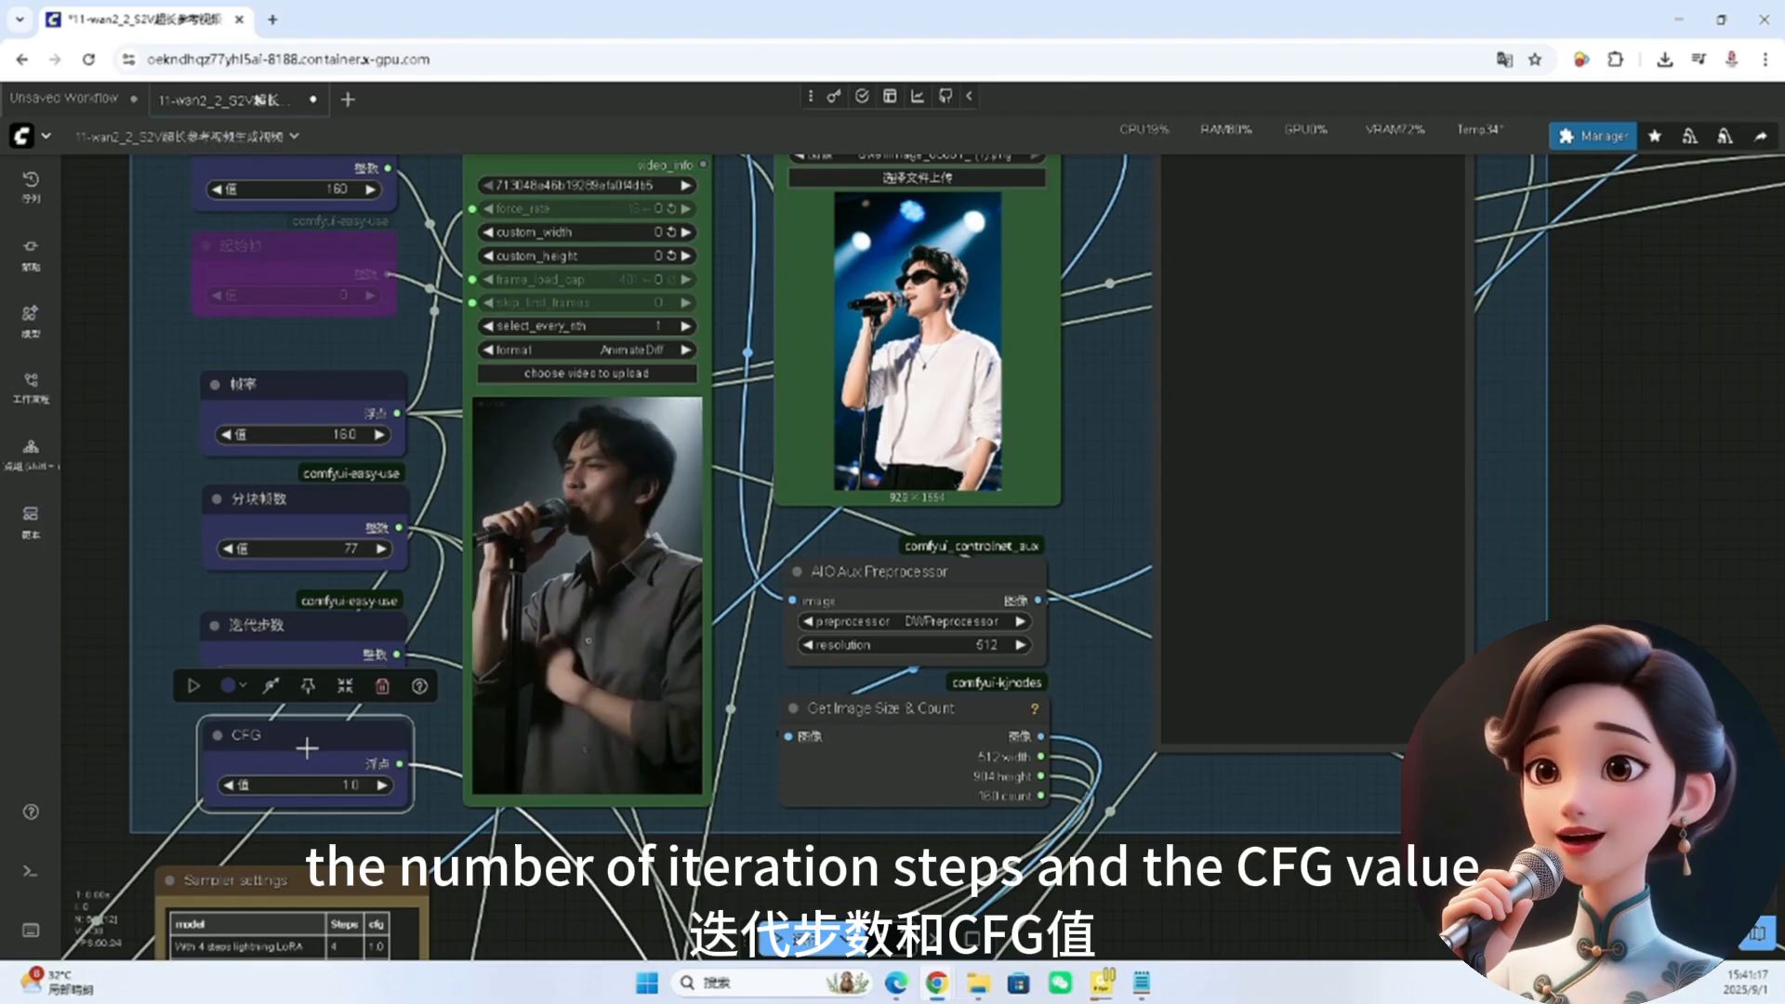
left_click(307, 409)
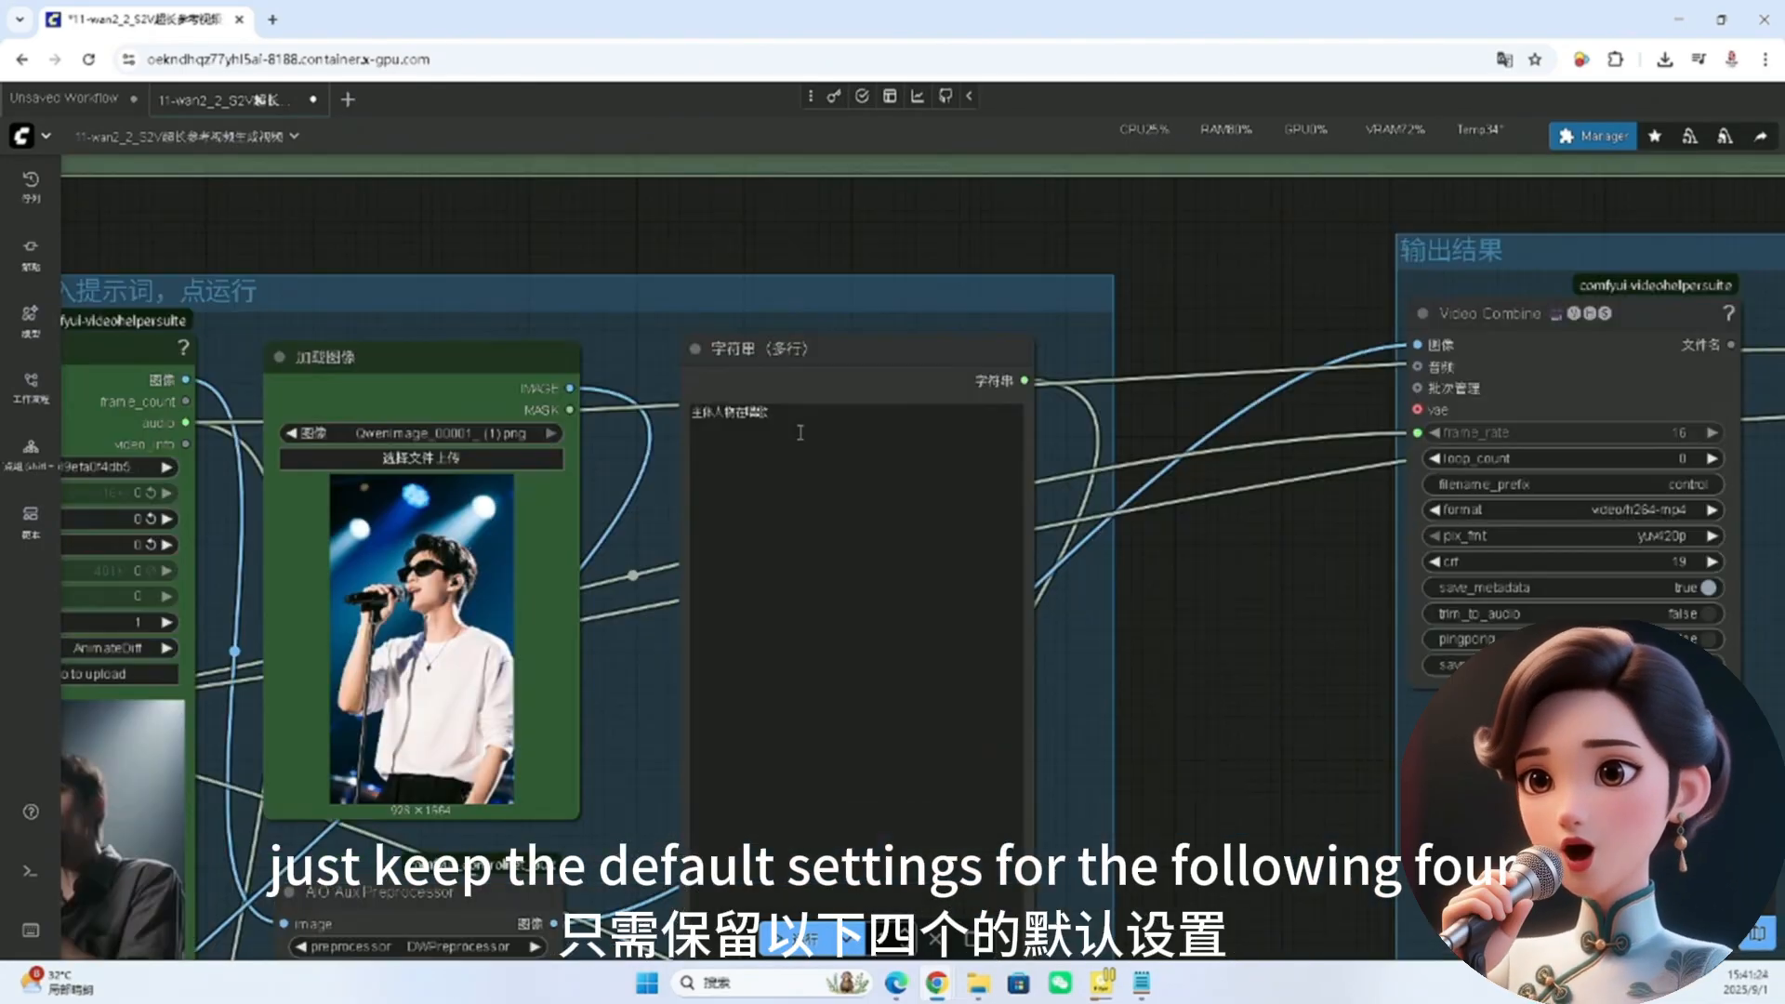
Step: Read the prompt in the multiline string node and inspect the Get Image Size & Count node
scroll(735, 418, "up", 3)
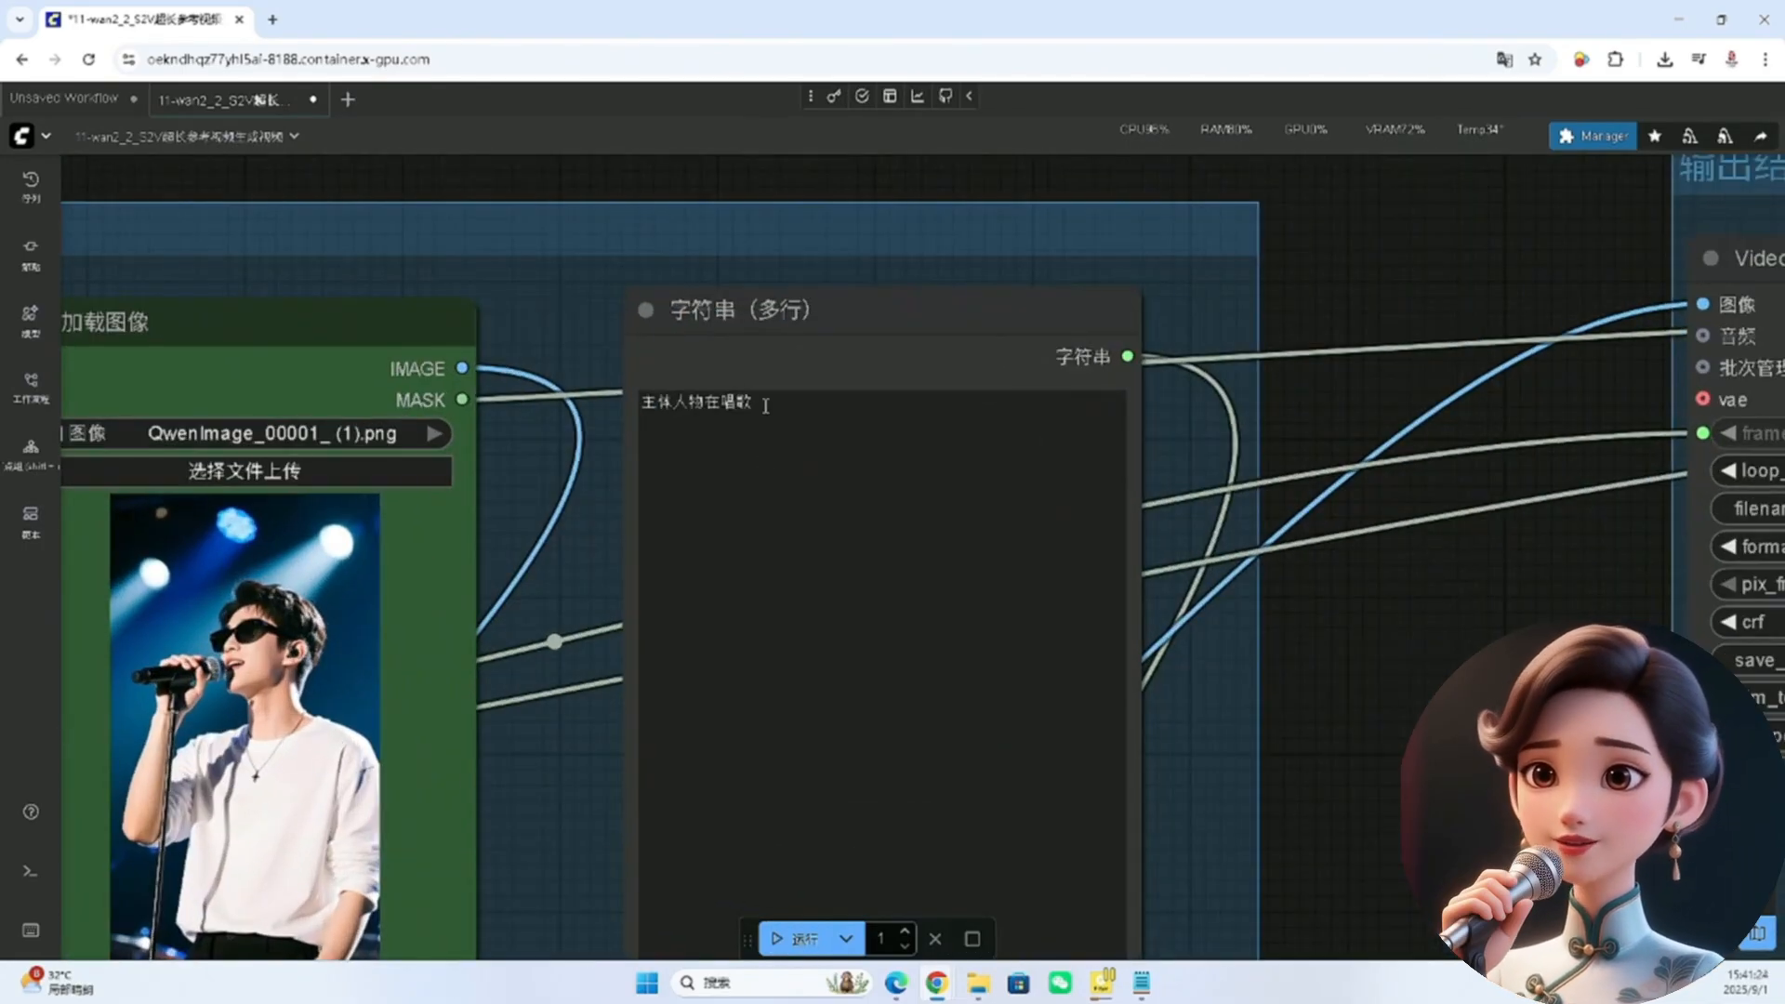
left_click(712, 405)
scroll(697, 418, "down", 2)
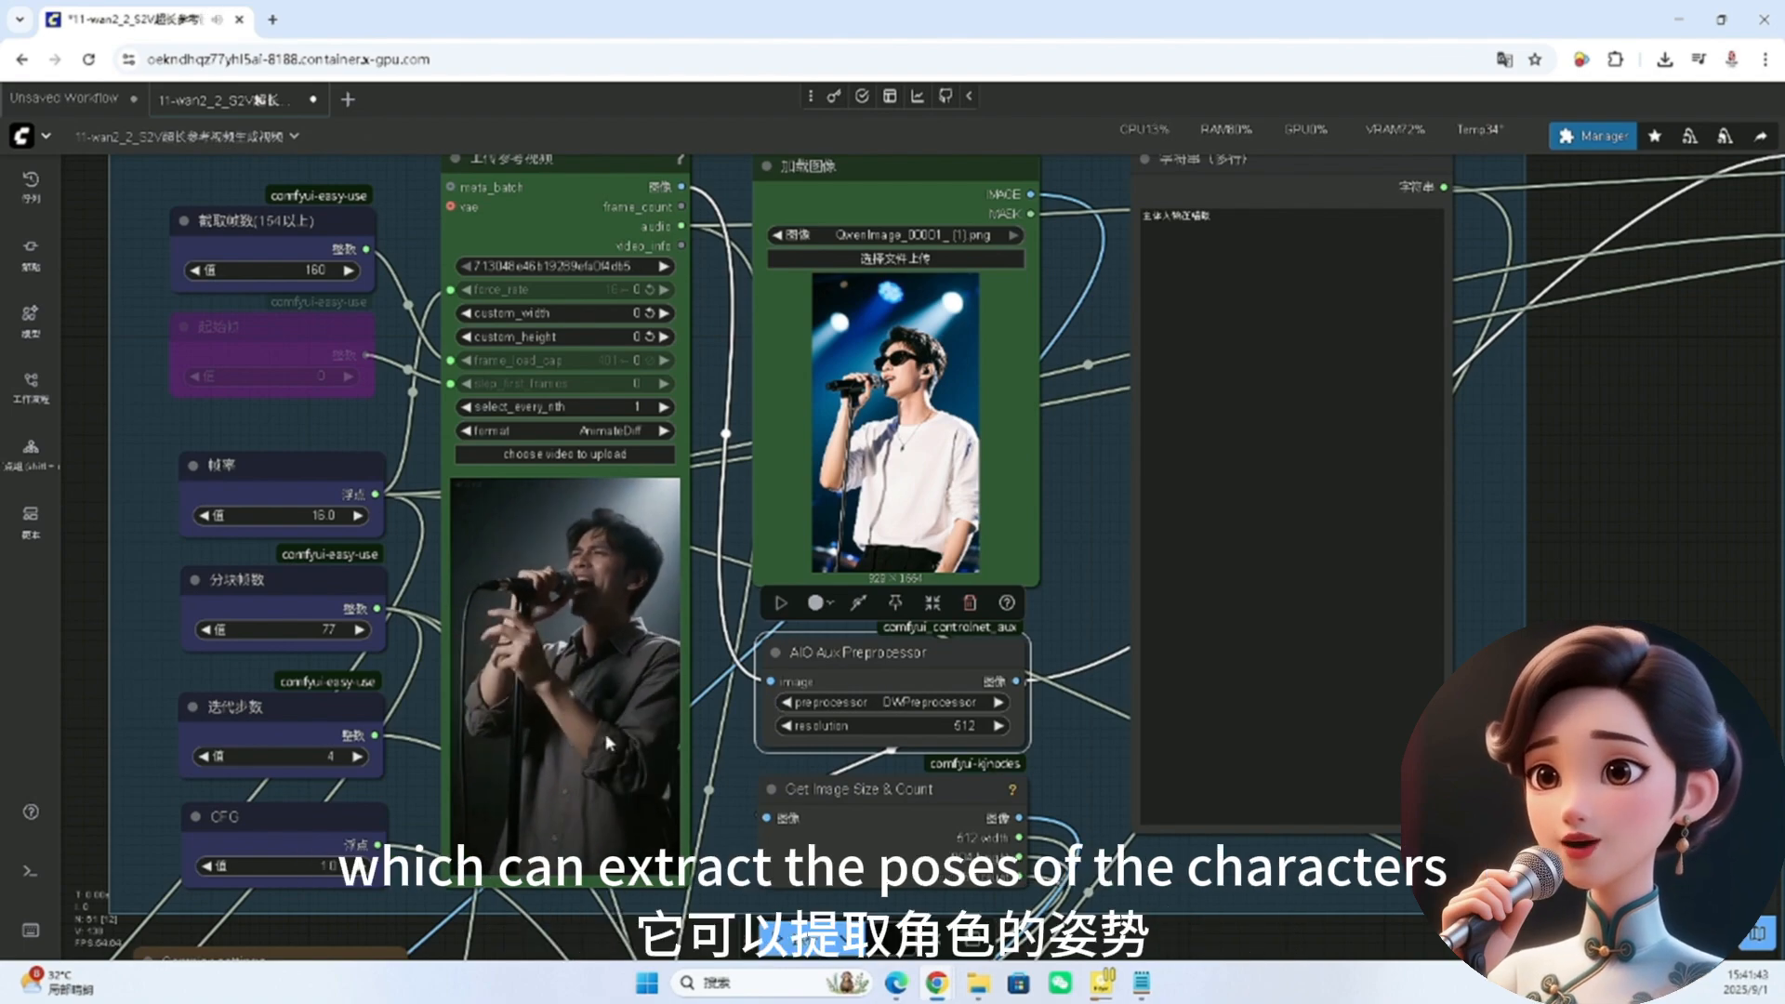
left_click(883, 790)
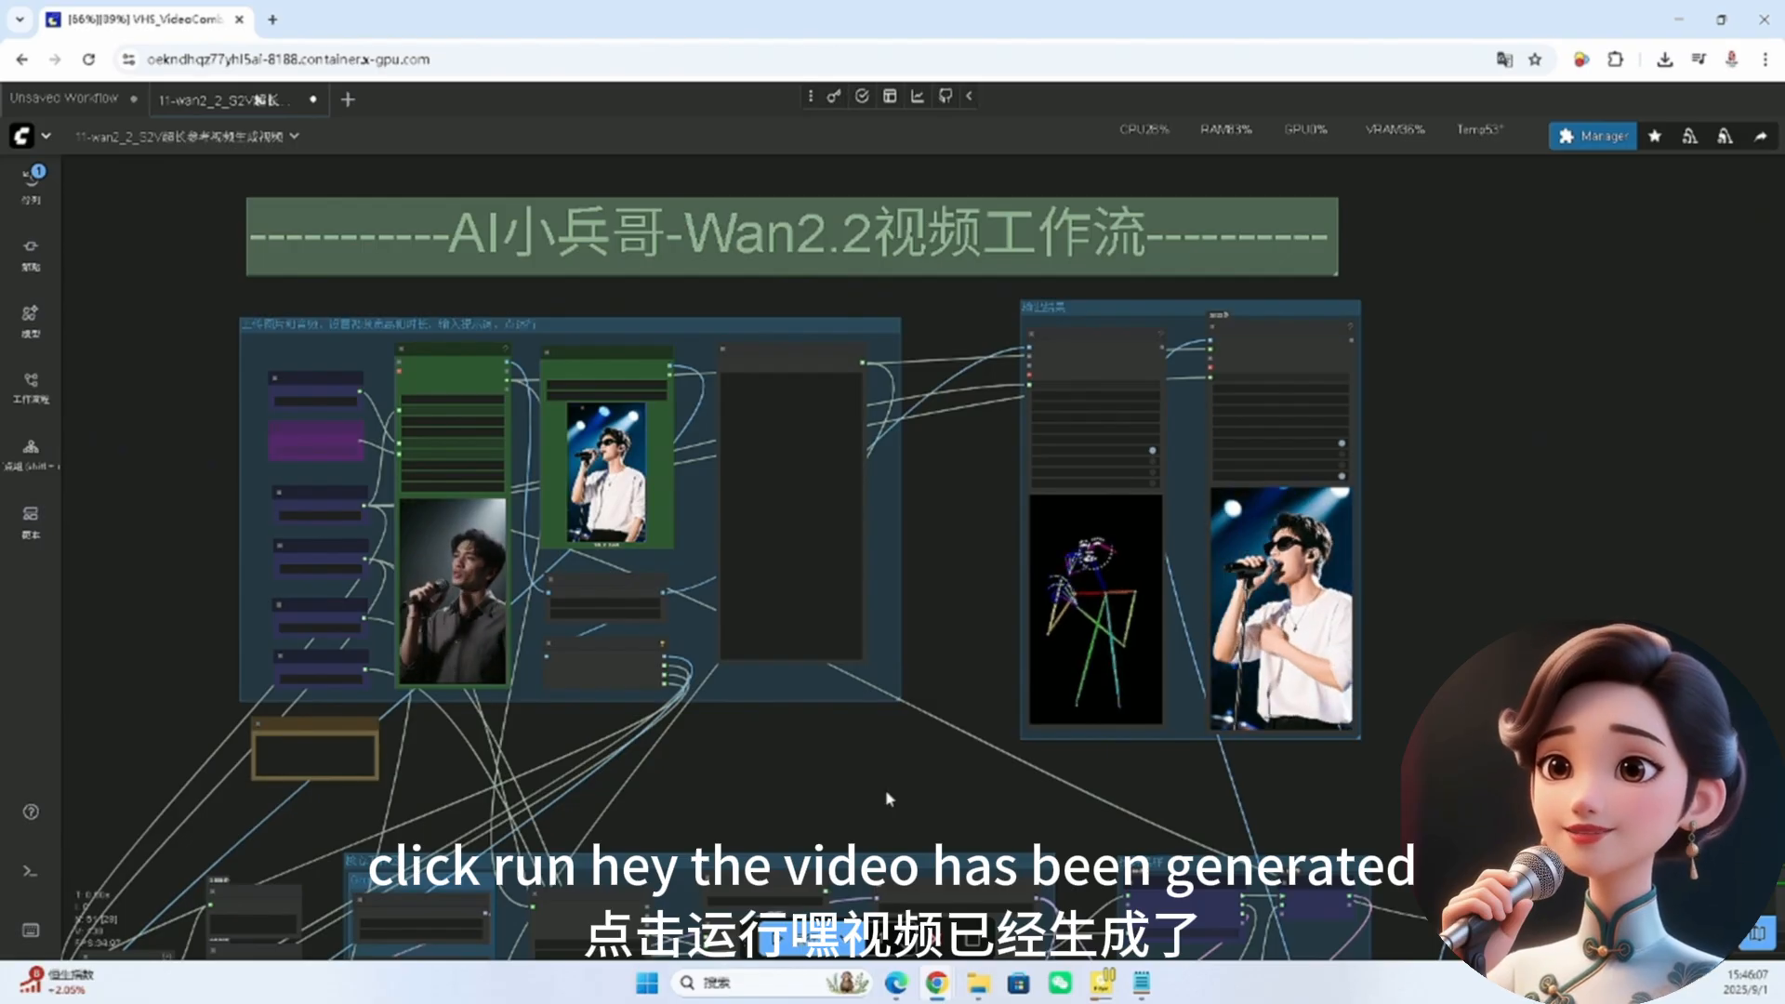
Step: Review the extracted pose video and the generated singer video in the output group, and survey the rest of the workflow
left_click_drag(885, 789, 805, 802)
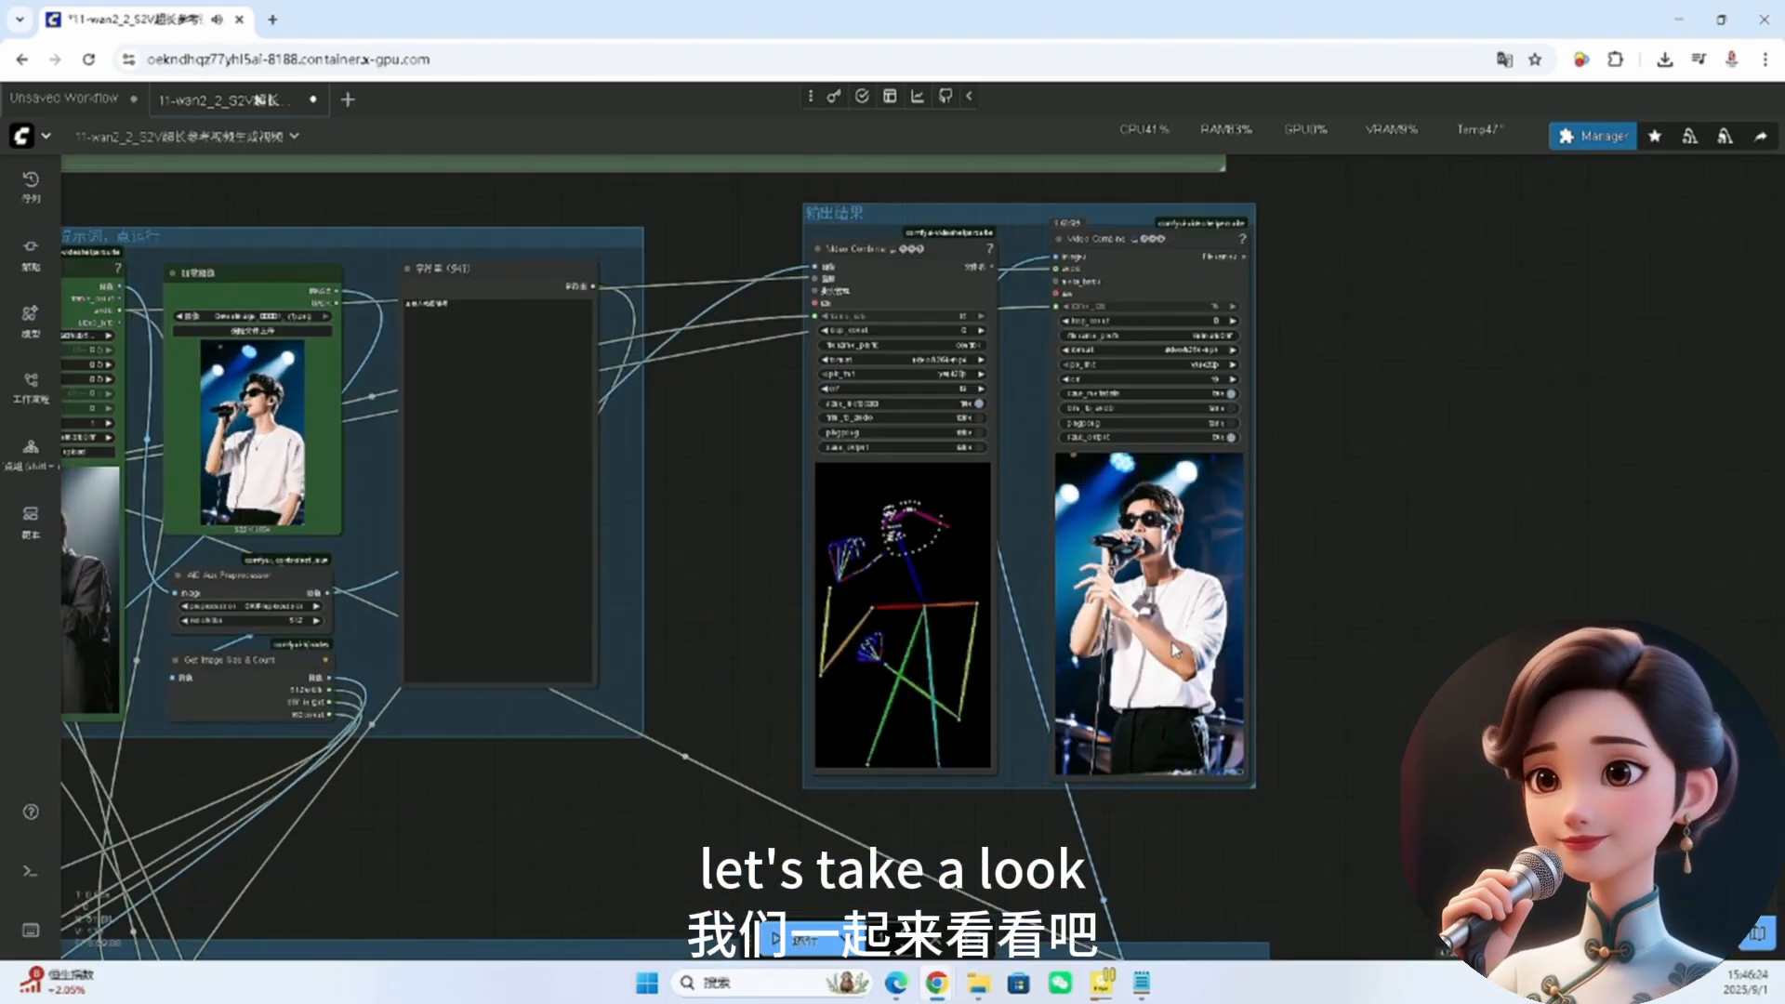
scroll(1171, 641, "down", 5)
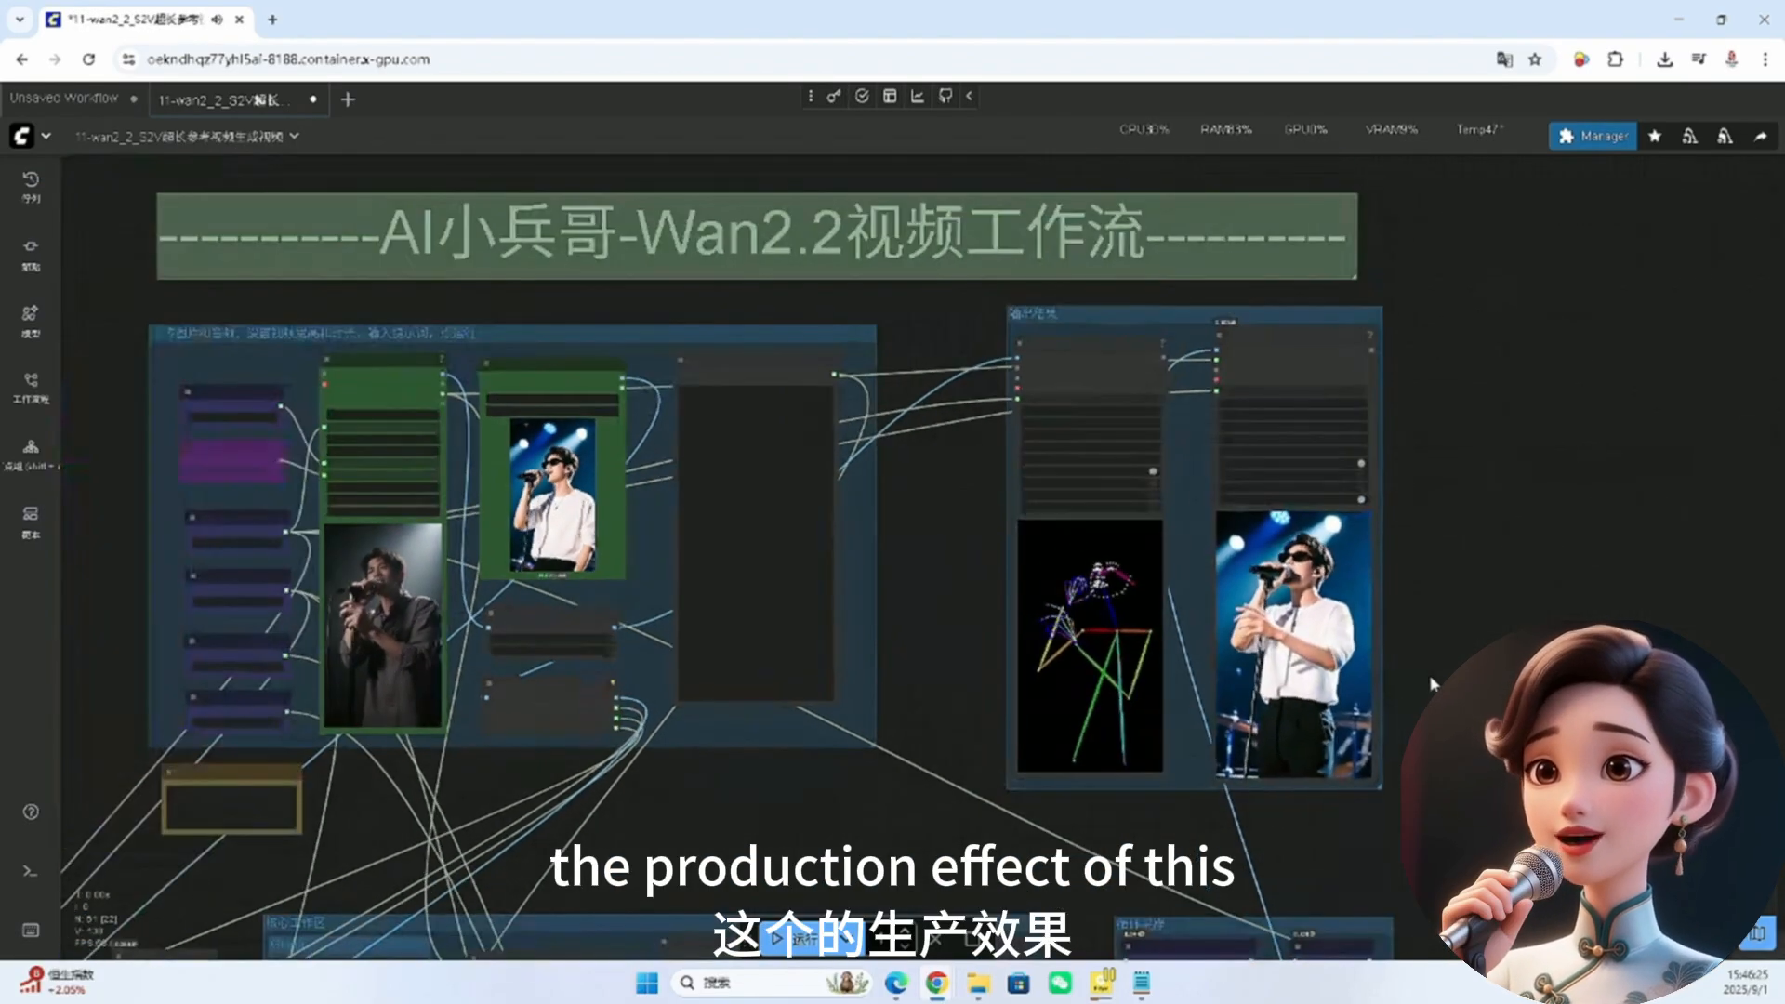
scroll(1346, 699, "up", 5)
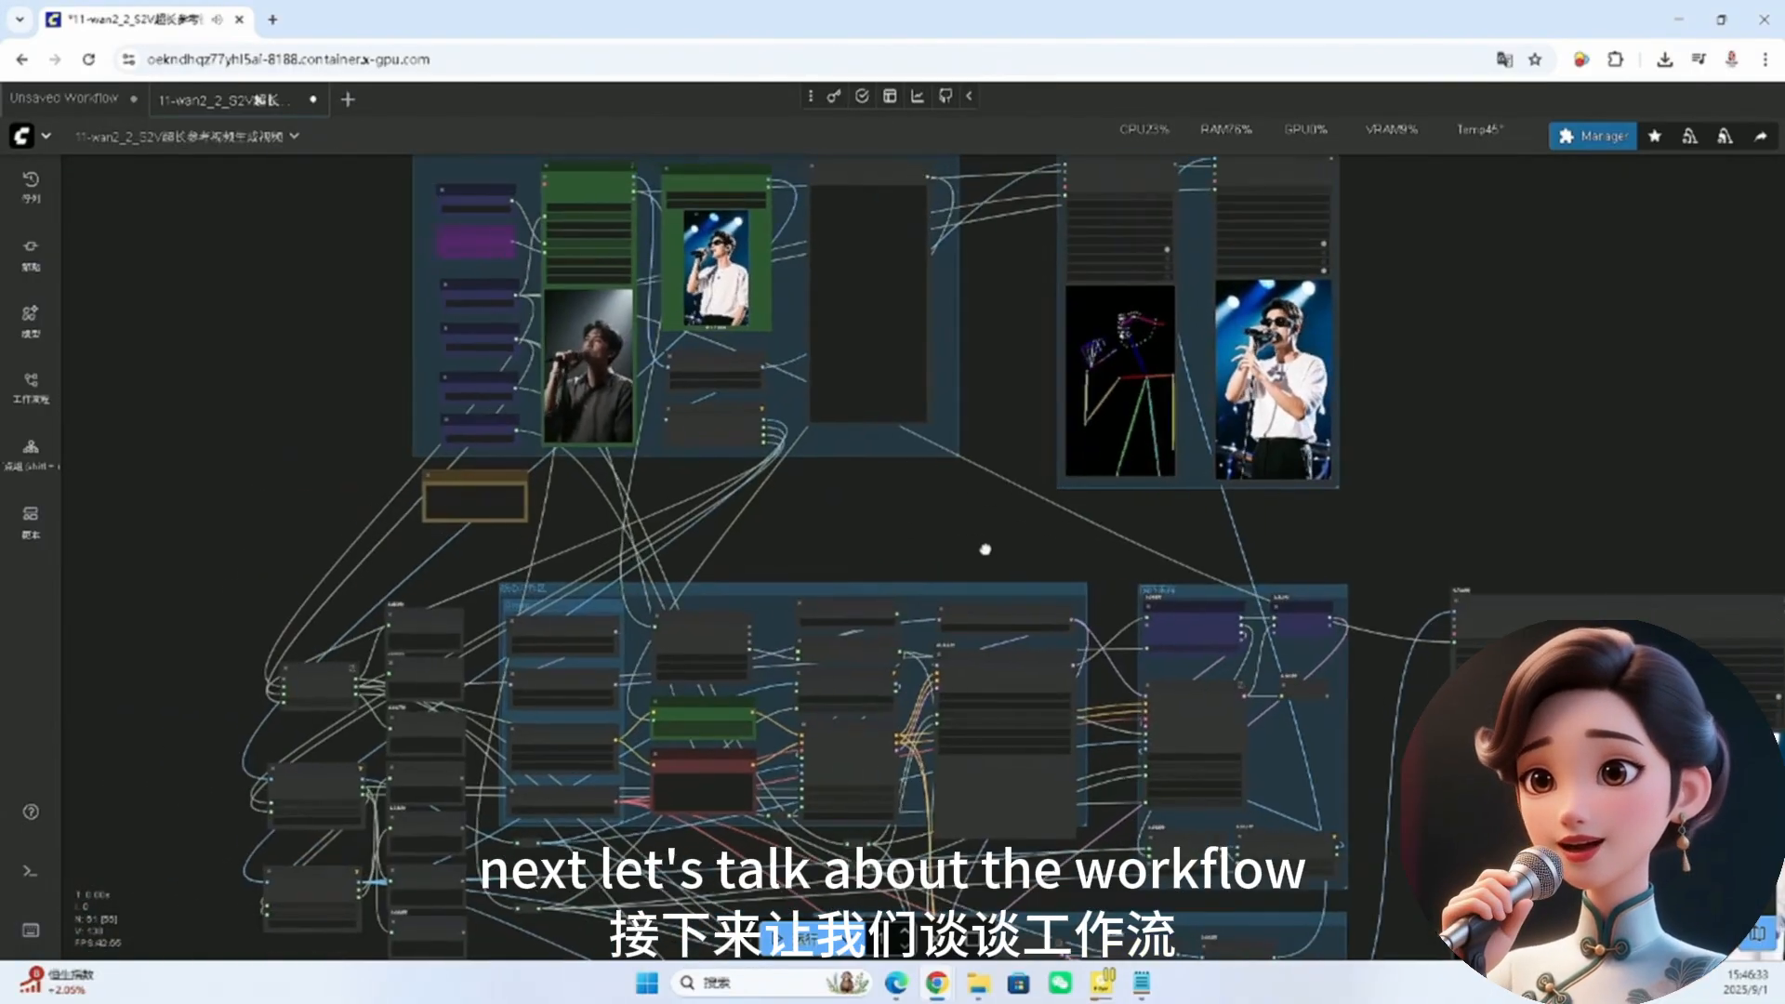
scroll(1012, 542, "down", 5)
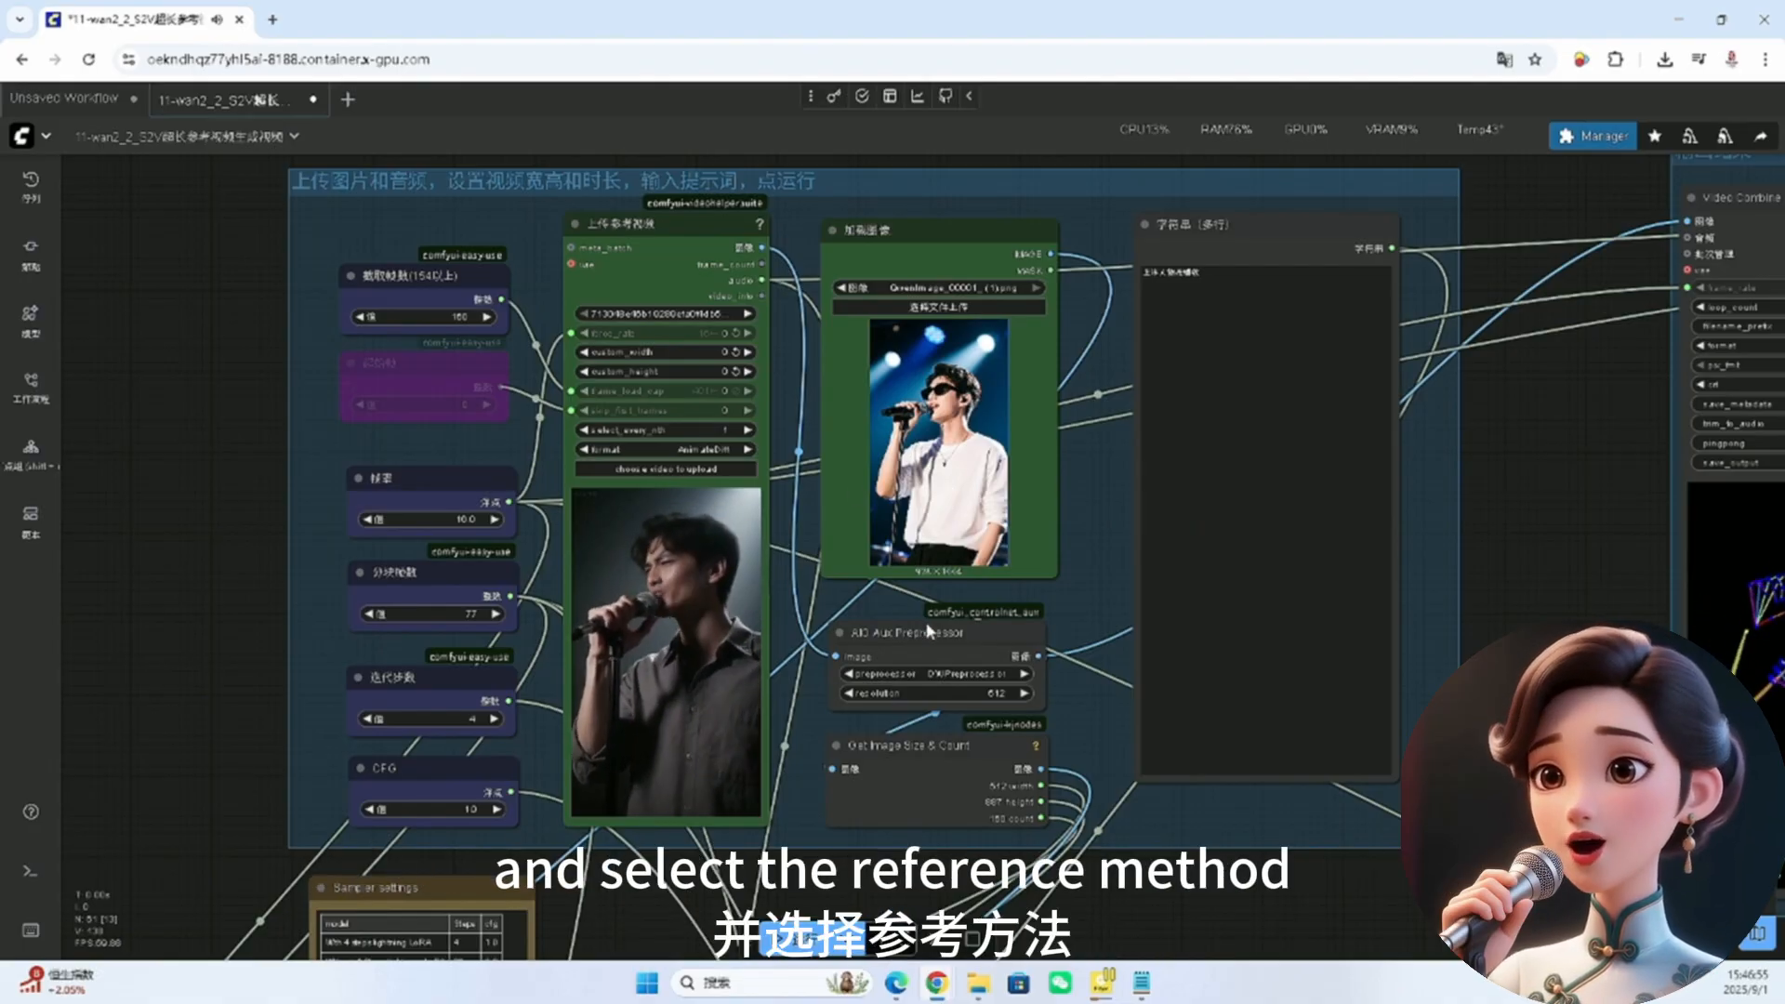
Step: Inspect the AIO Aux Preprocessor and the Get Image Size & Count node below it
left_click(923, 635)
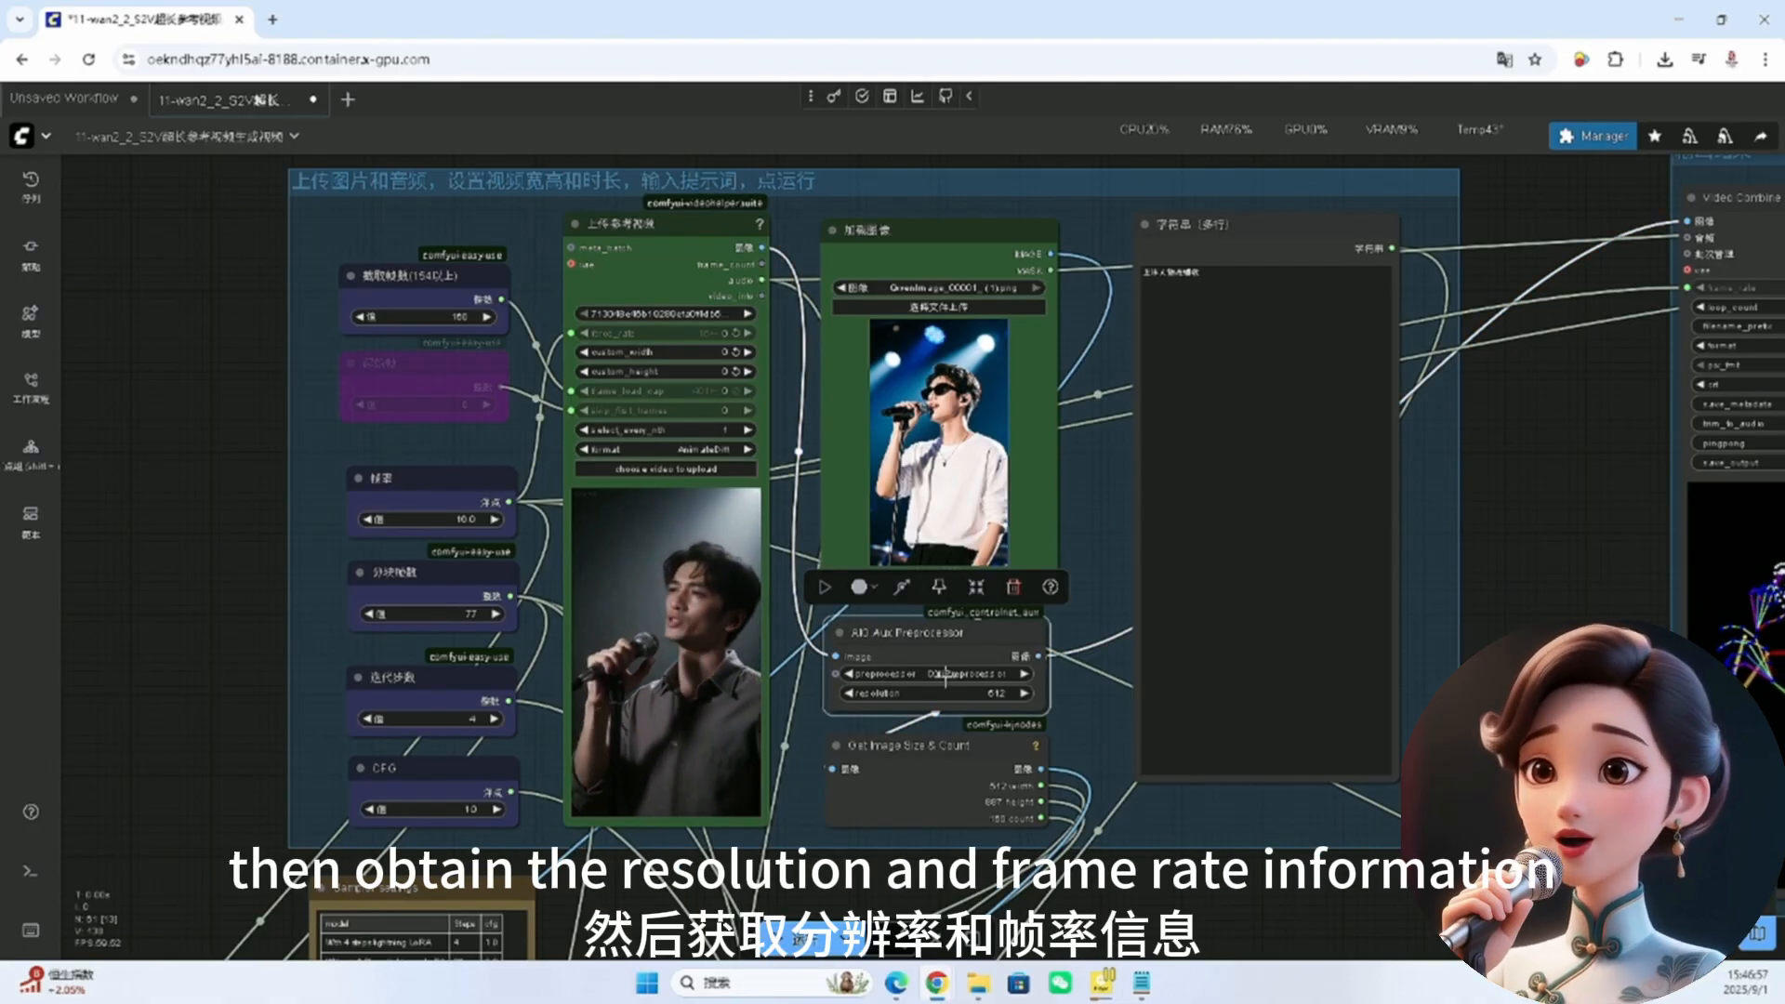
left_click_drag(1127, 734, 1058, 494)
scroll(1057, 493, "down", 5)
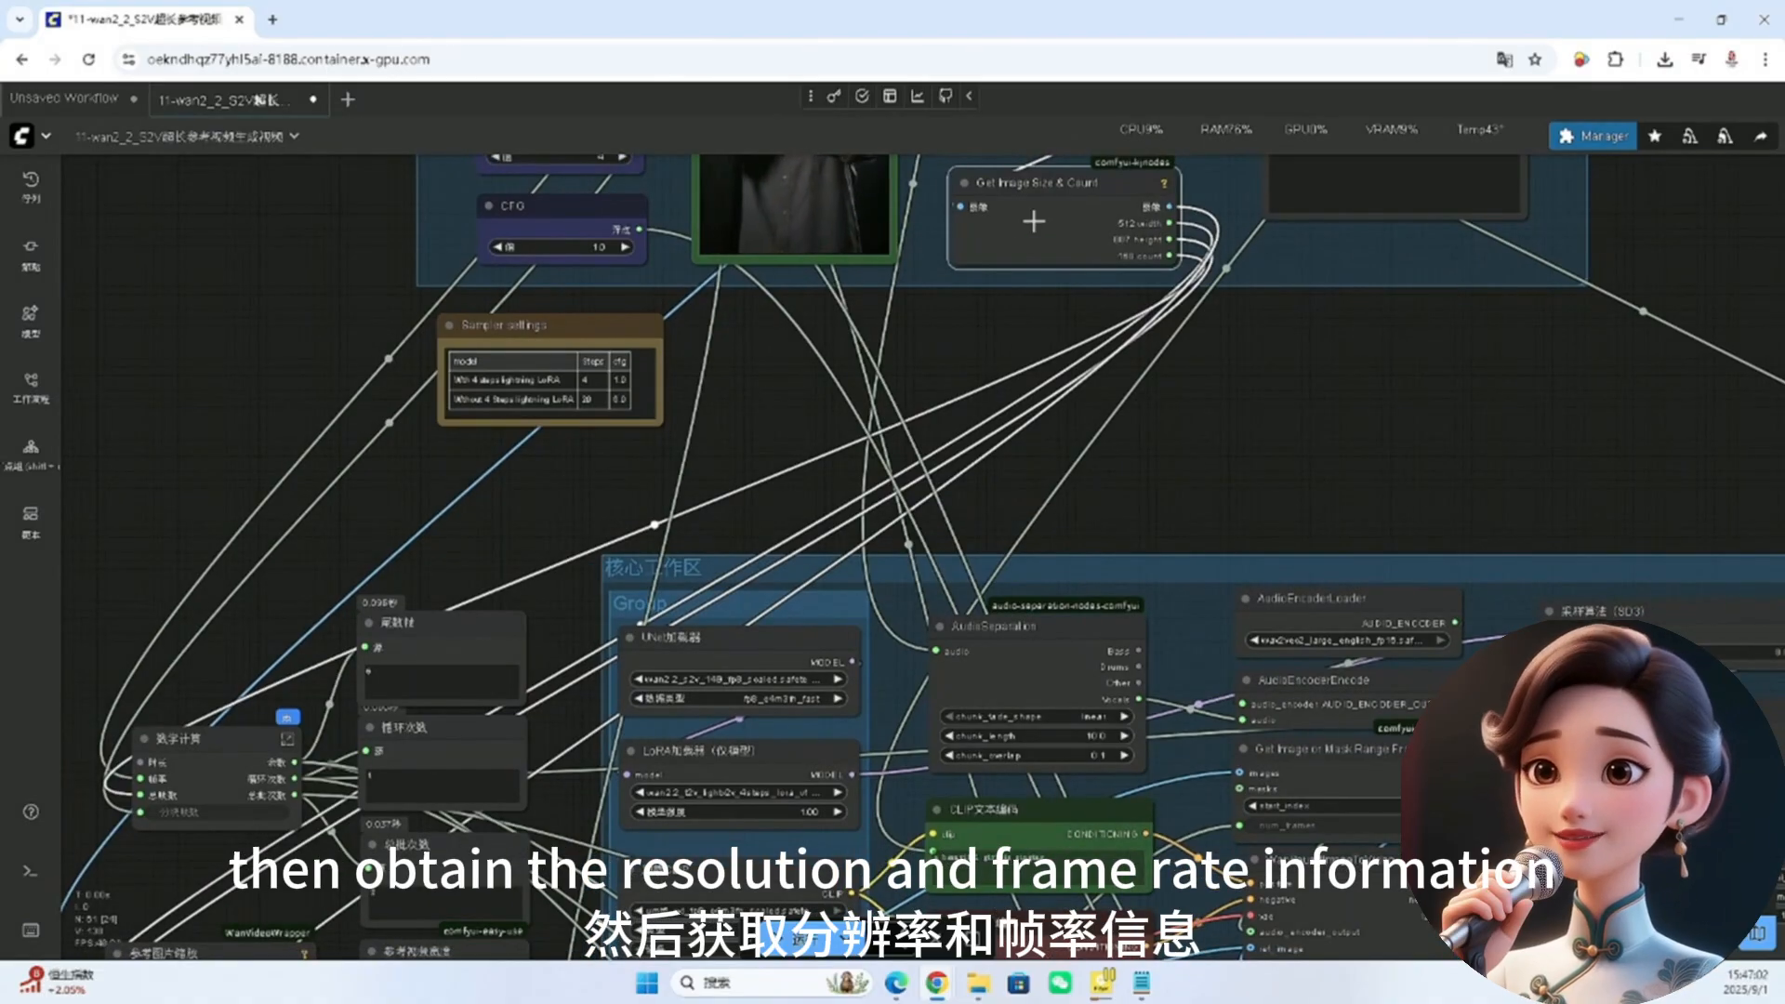
Step: Follow the size and frame count links to the math calculation node (数学计算) and examine its inputs and outputs
left_click_drag(491, 561, 723, 426)
scroll(446, 655, "down", 2)
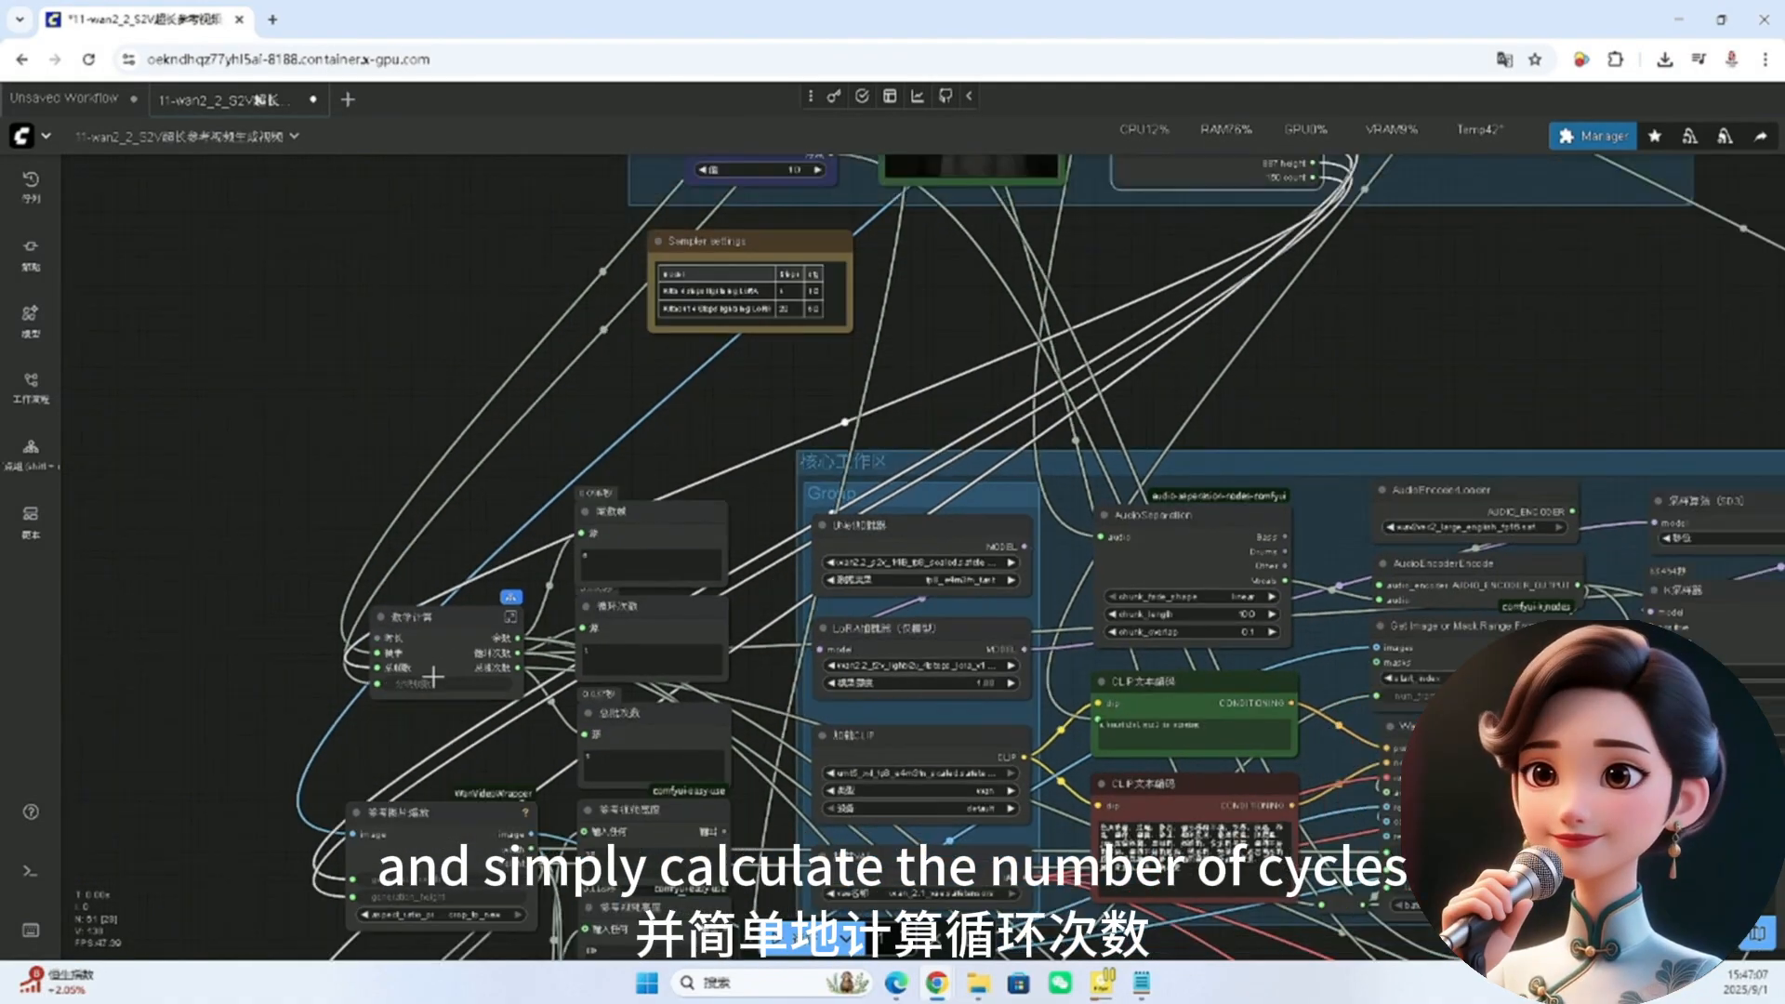
left_click_drag(188, 646, 142, 554)
scroll(403, 648, "up", 3)
left_click(379, 507)
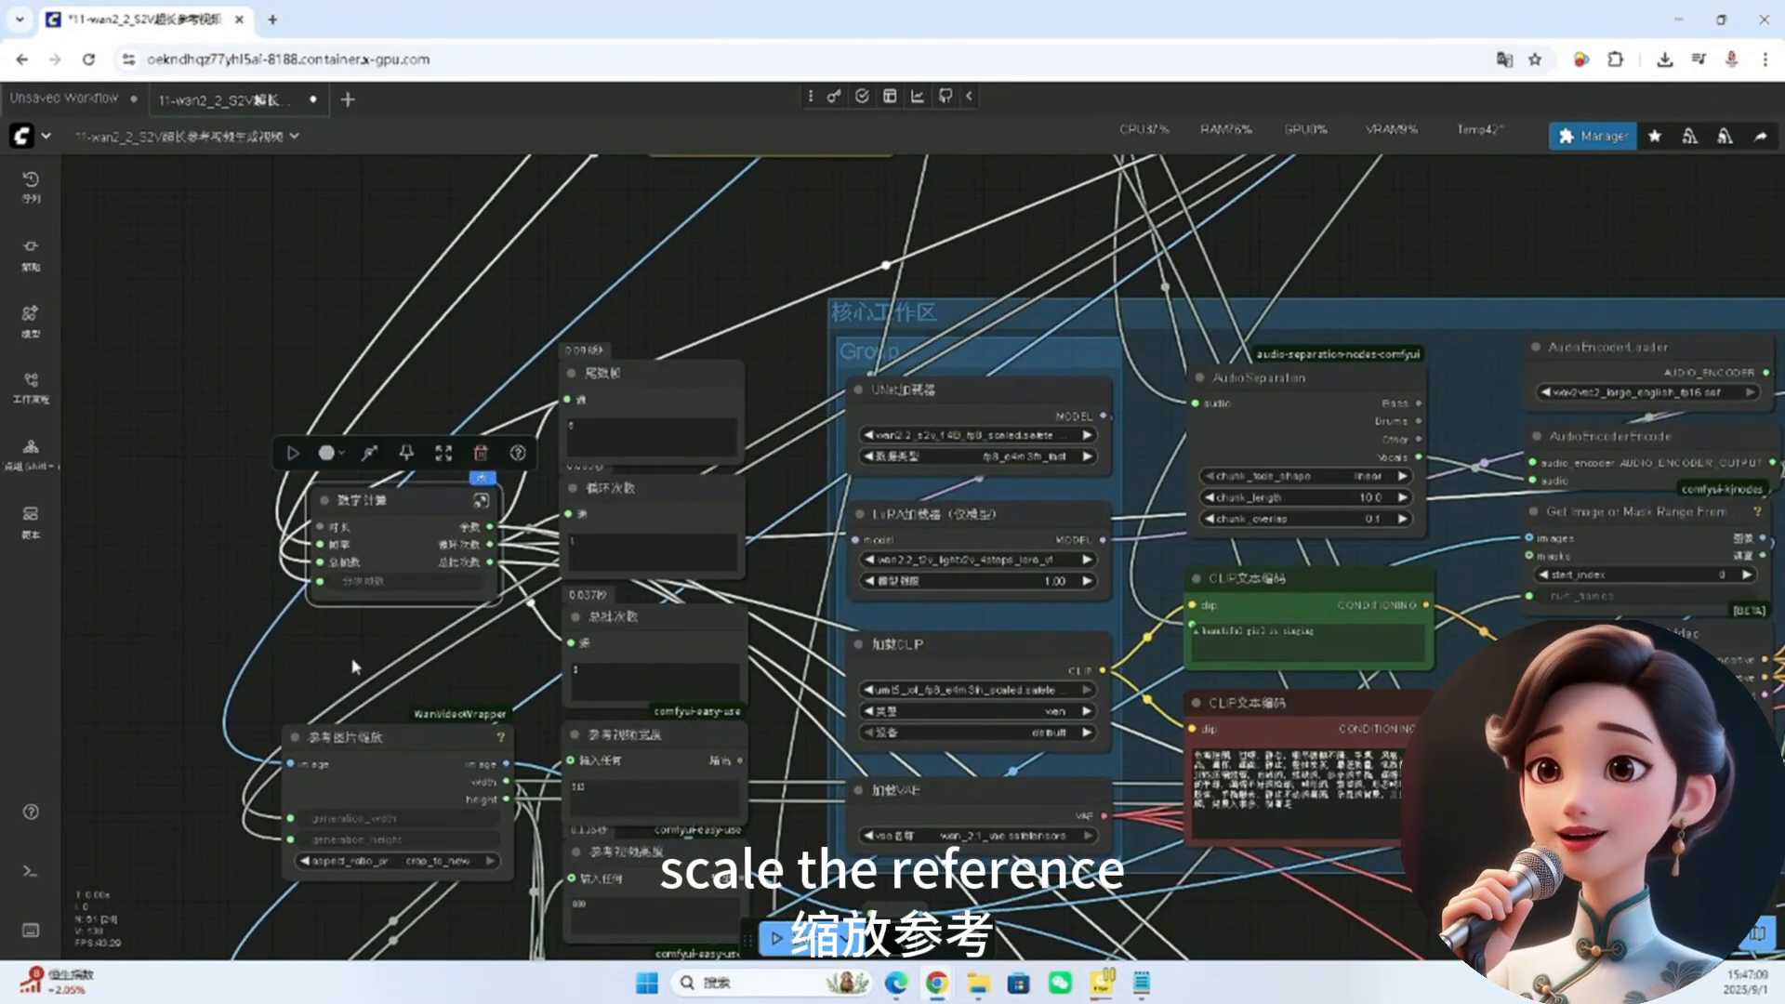
Step: Inspect the reference image scaling node (参考图片缩放) and the reference video scaling node (参考视频缩放) below the math calculation node
left_click_drag(354, 666, 186, 481)
scroll(465, 421, "down", 1)
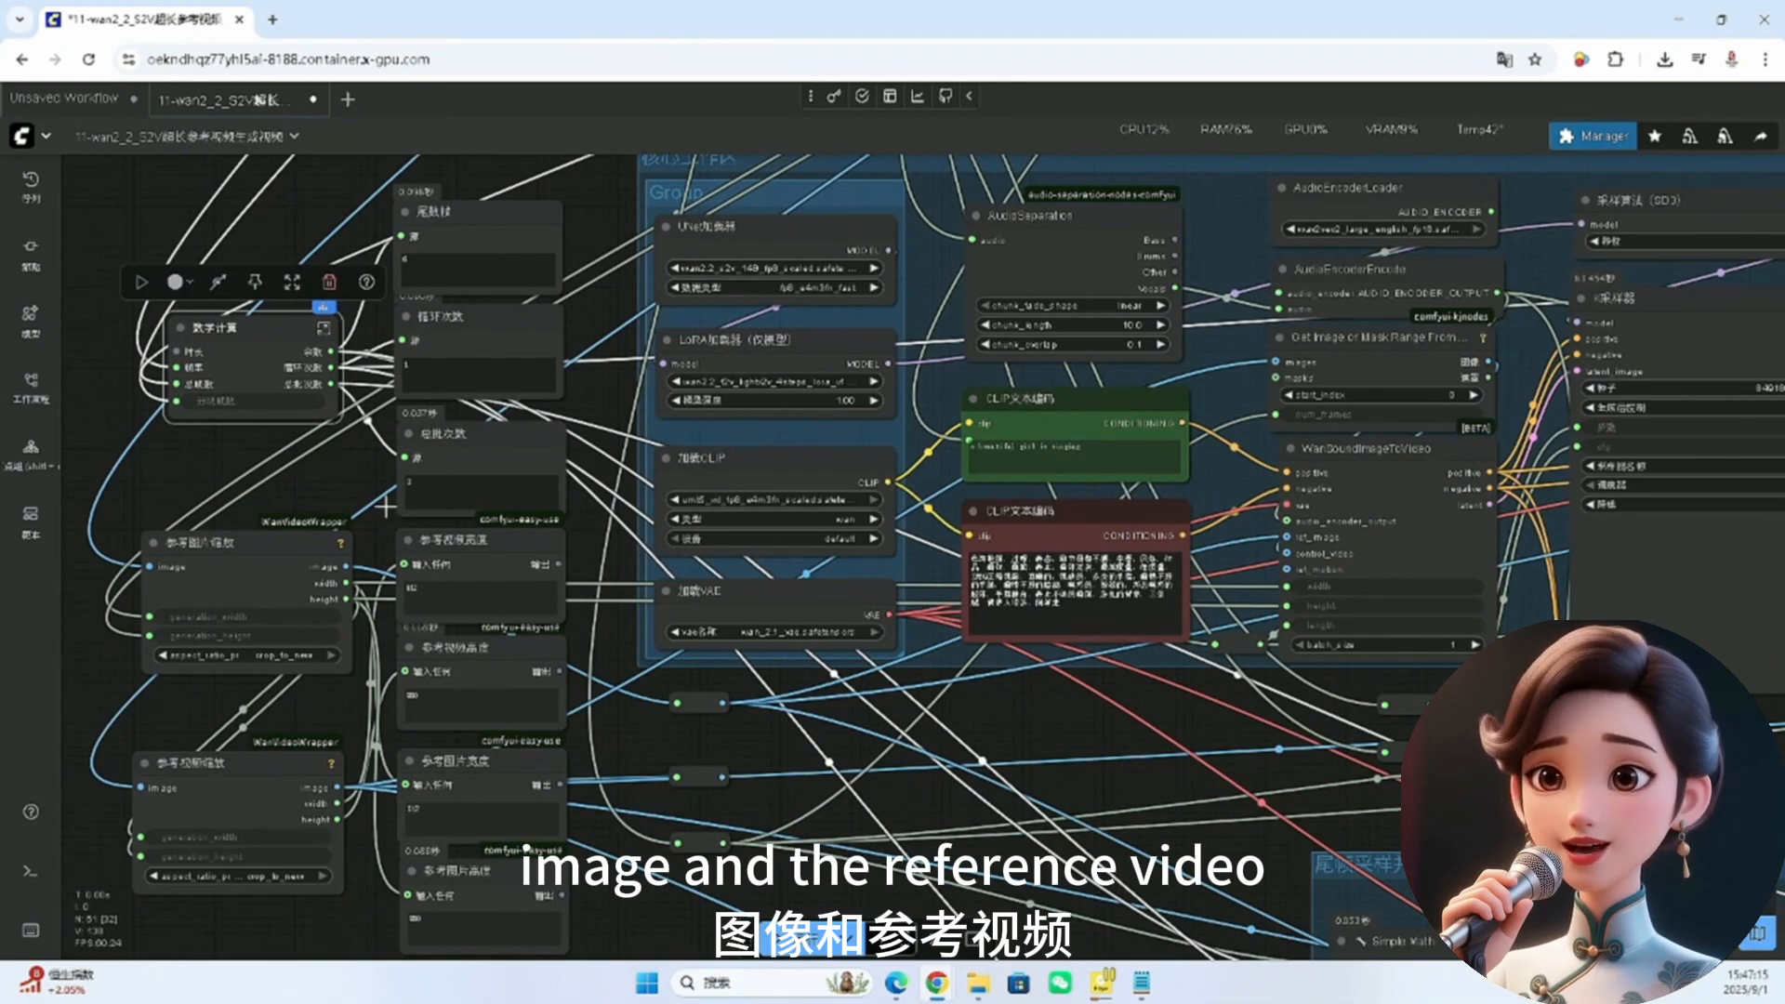
left_click_drag(318, 486, 314, 450)
left_click(230, 518)
left_click(223, 728)
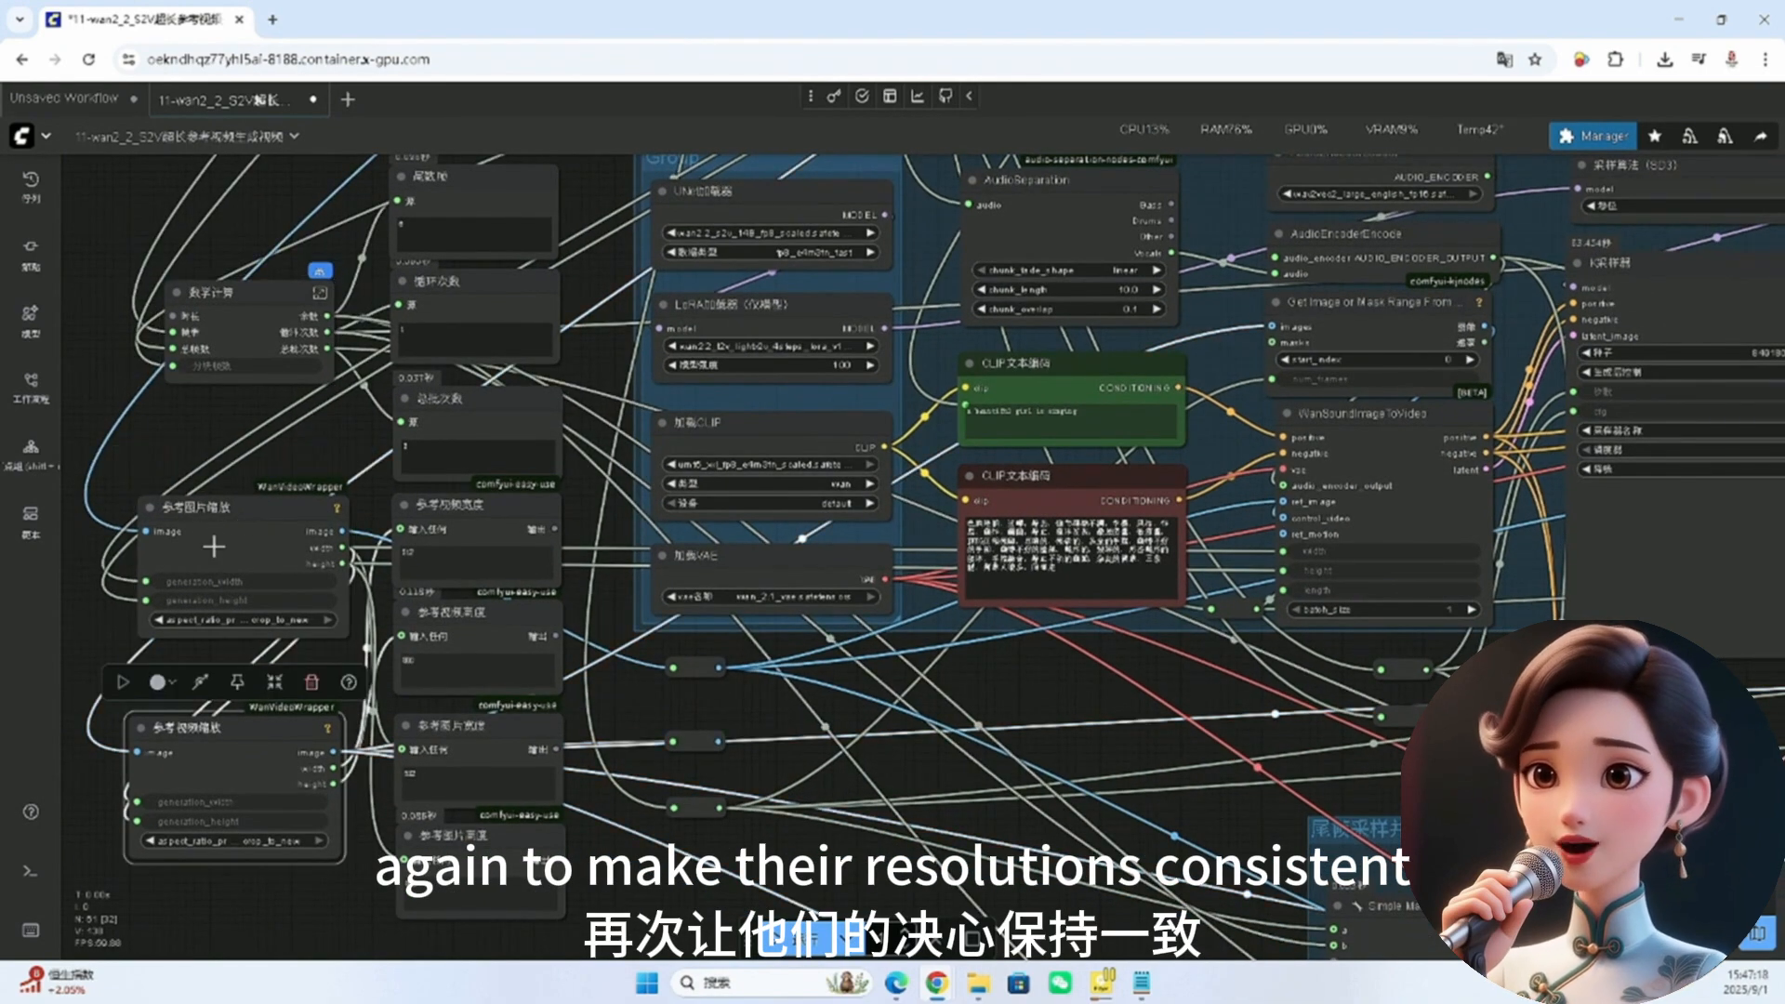
left_click(213, 513)
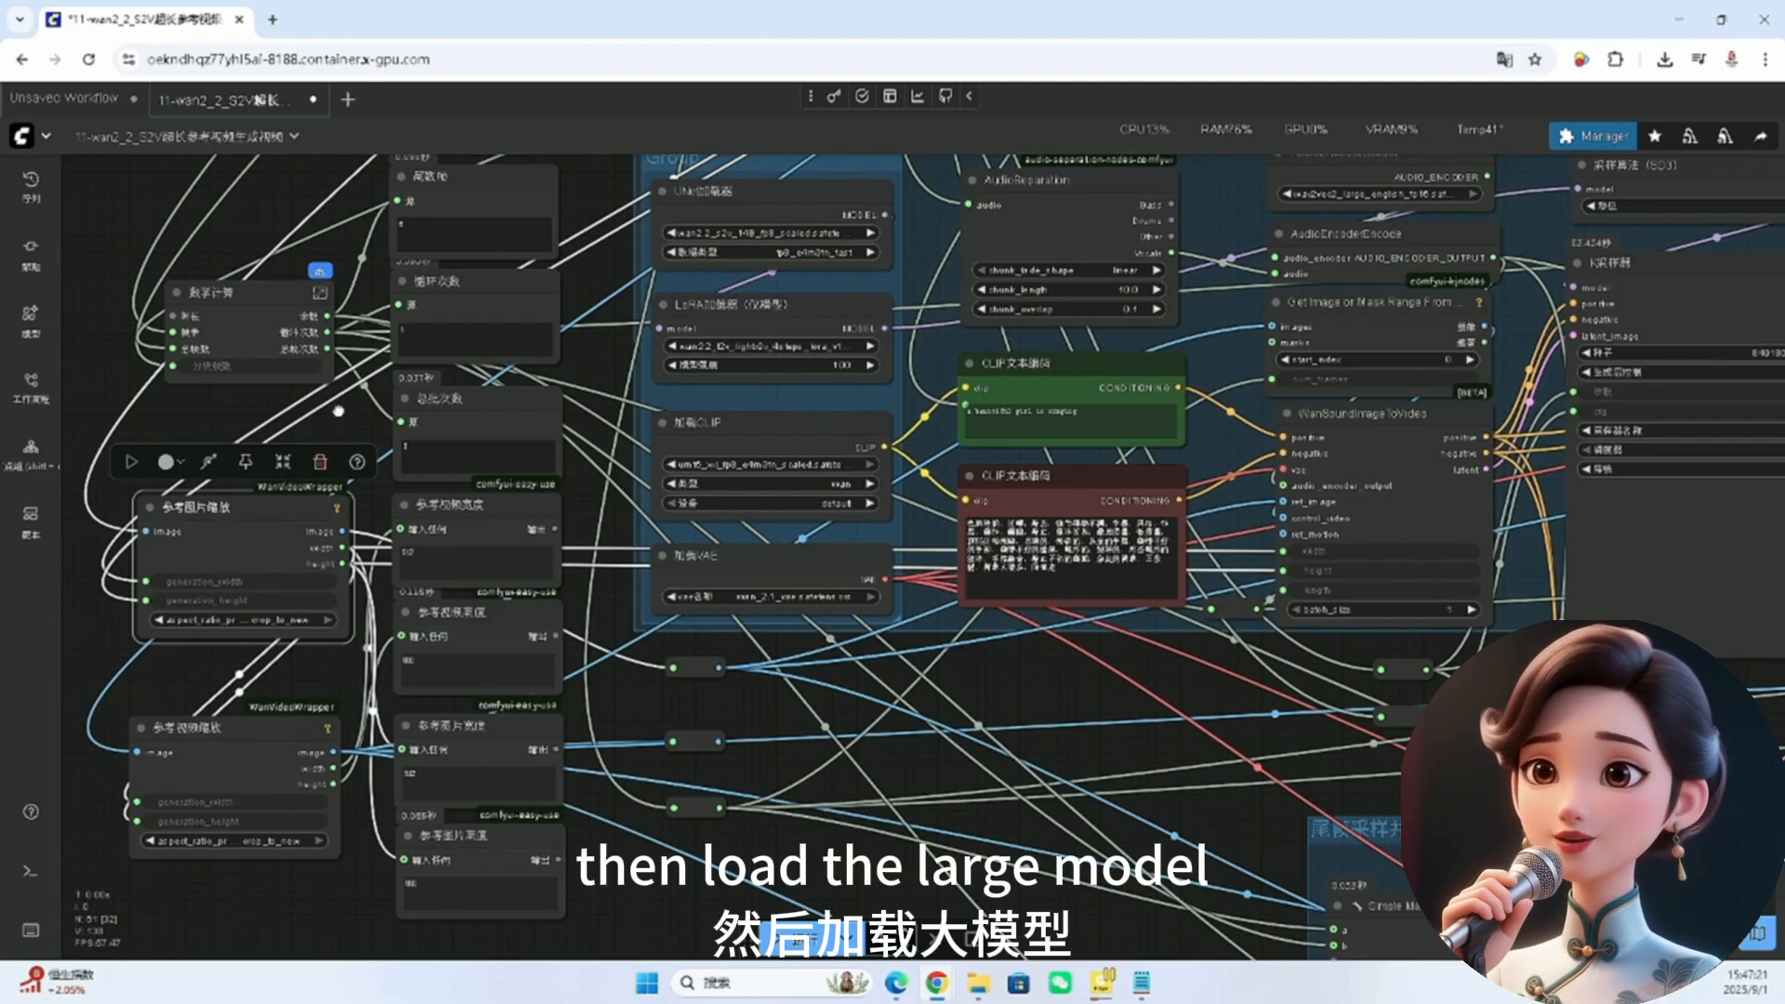
Step: Examine the model loaders in the core work area and trace the audio path from AudioSeparation to AudioEncoderEncode
left_click_drag(338, 410, 120, 645)
scroll(120, 645, "down", 3)
scroll(480, 490, "up", 4)
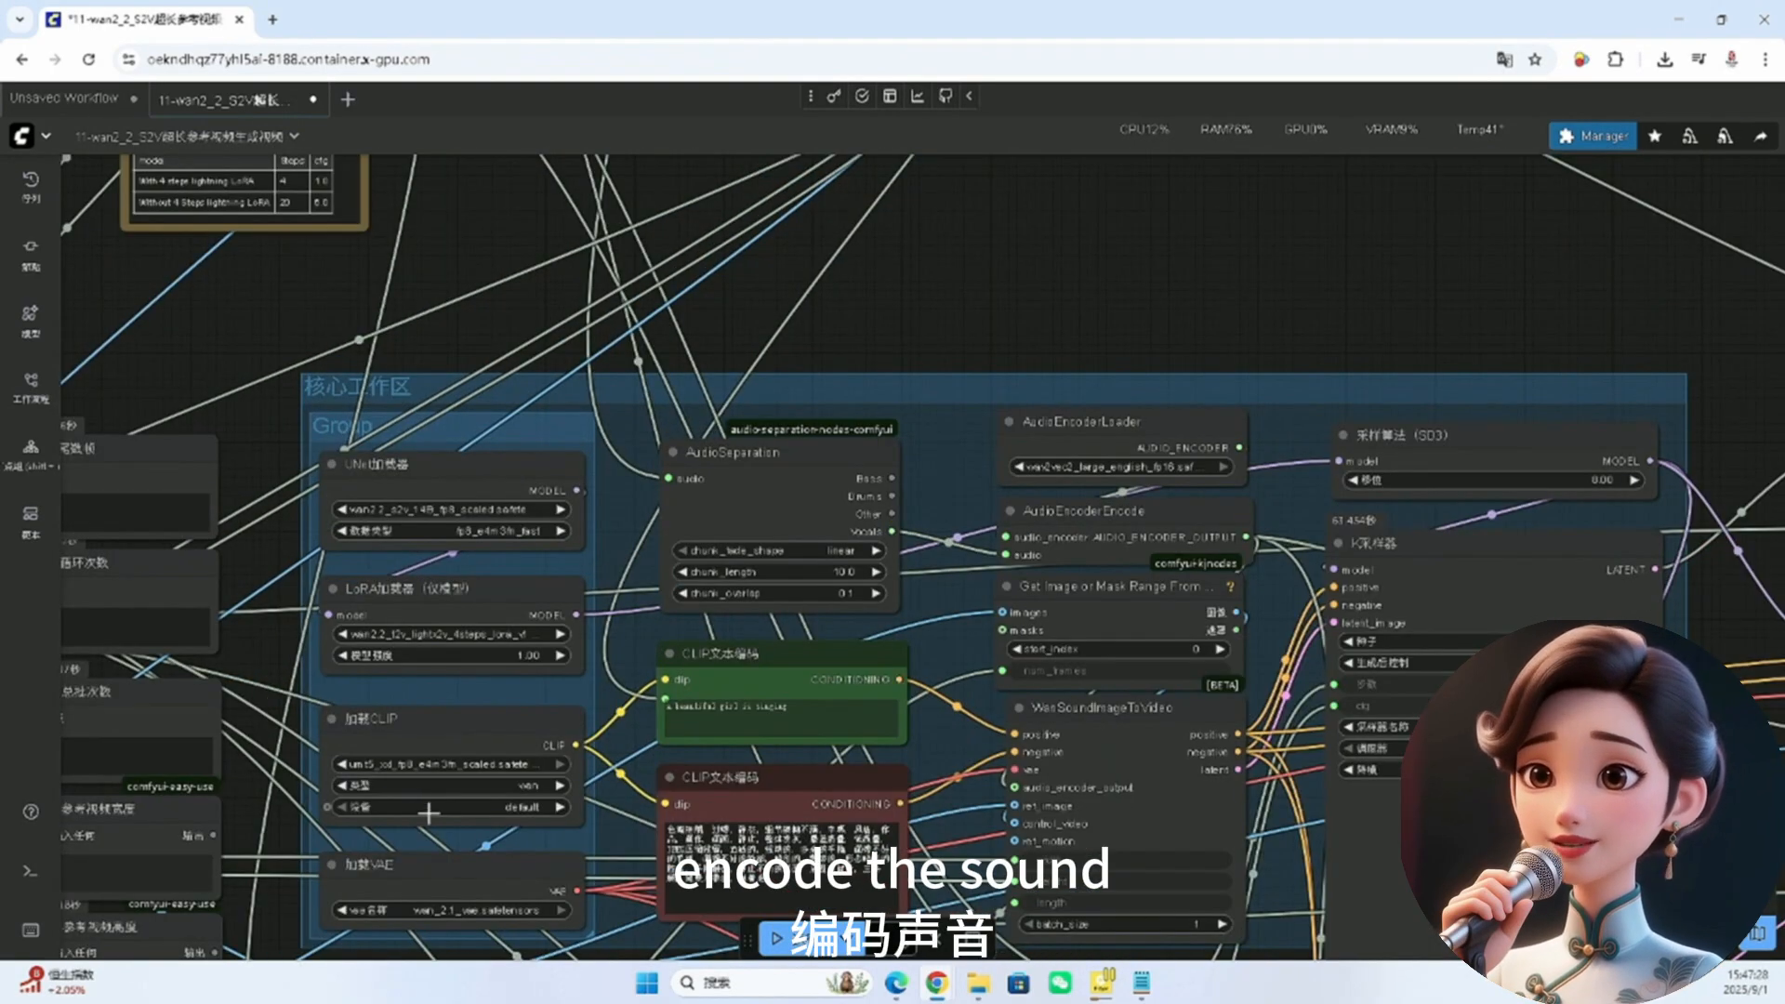
left_click(784, 452)
left_click_drag(885, 299, 746, 251)
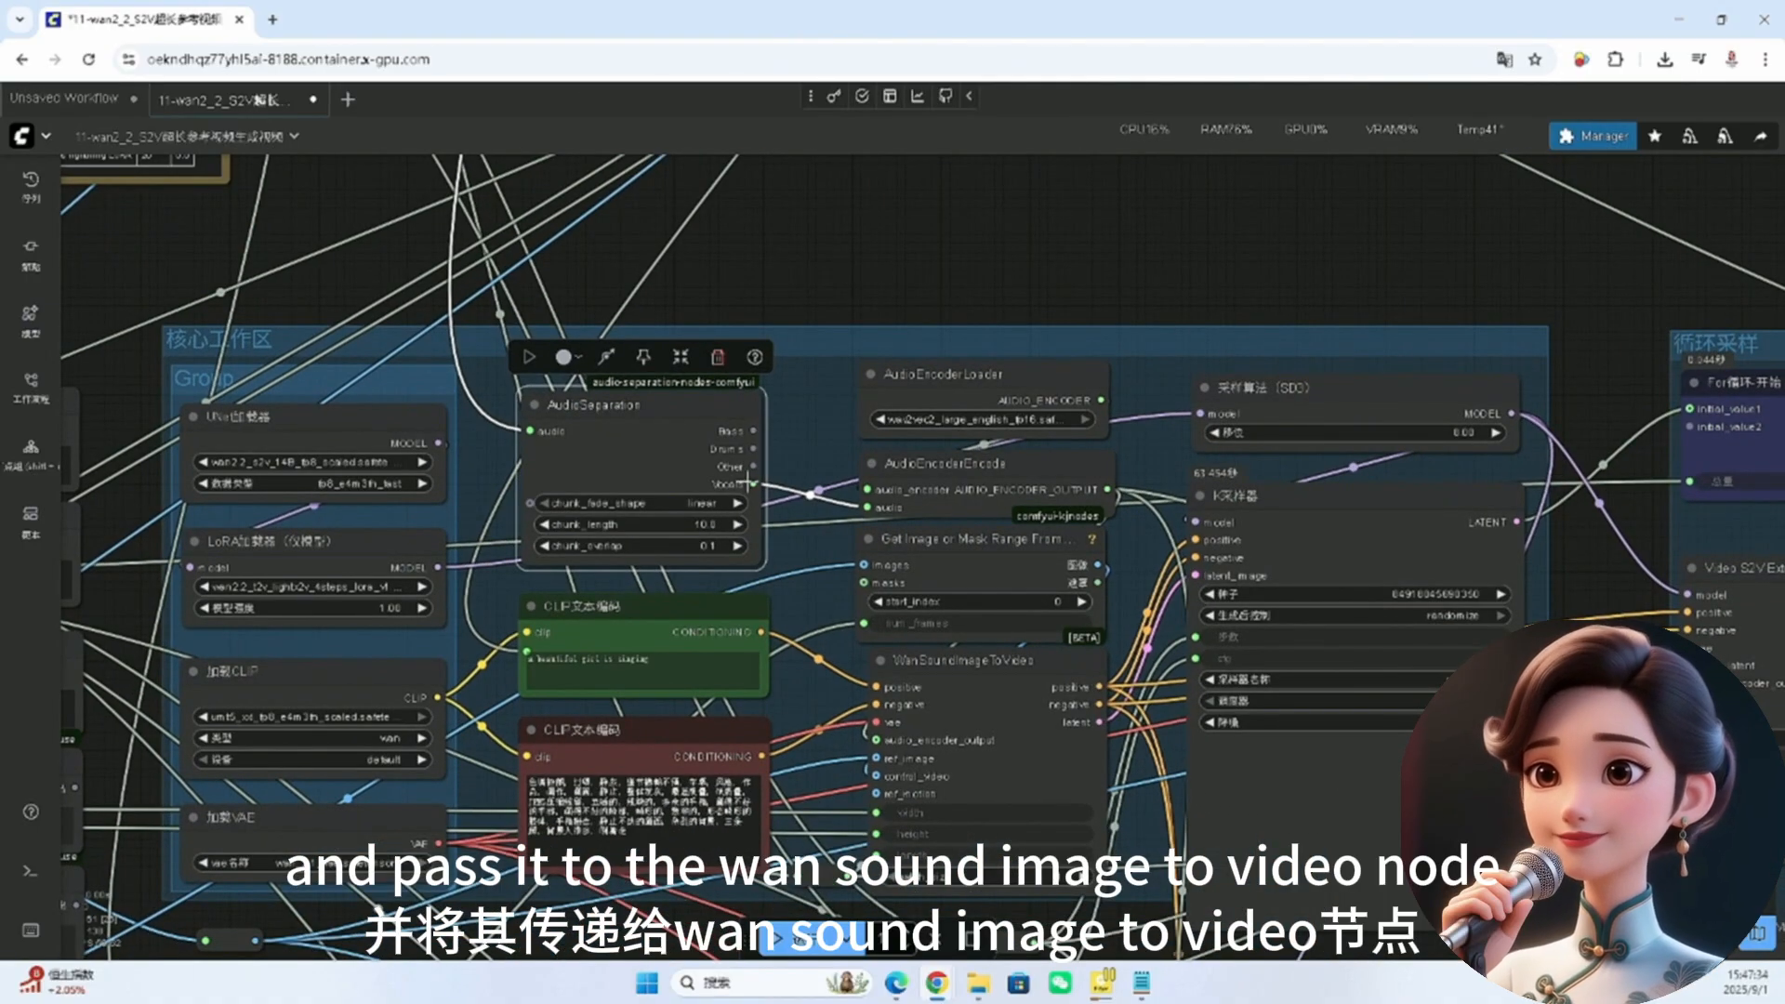
left_click(909, 481)
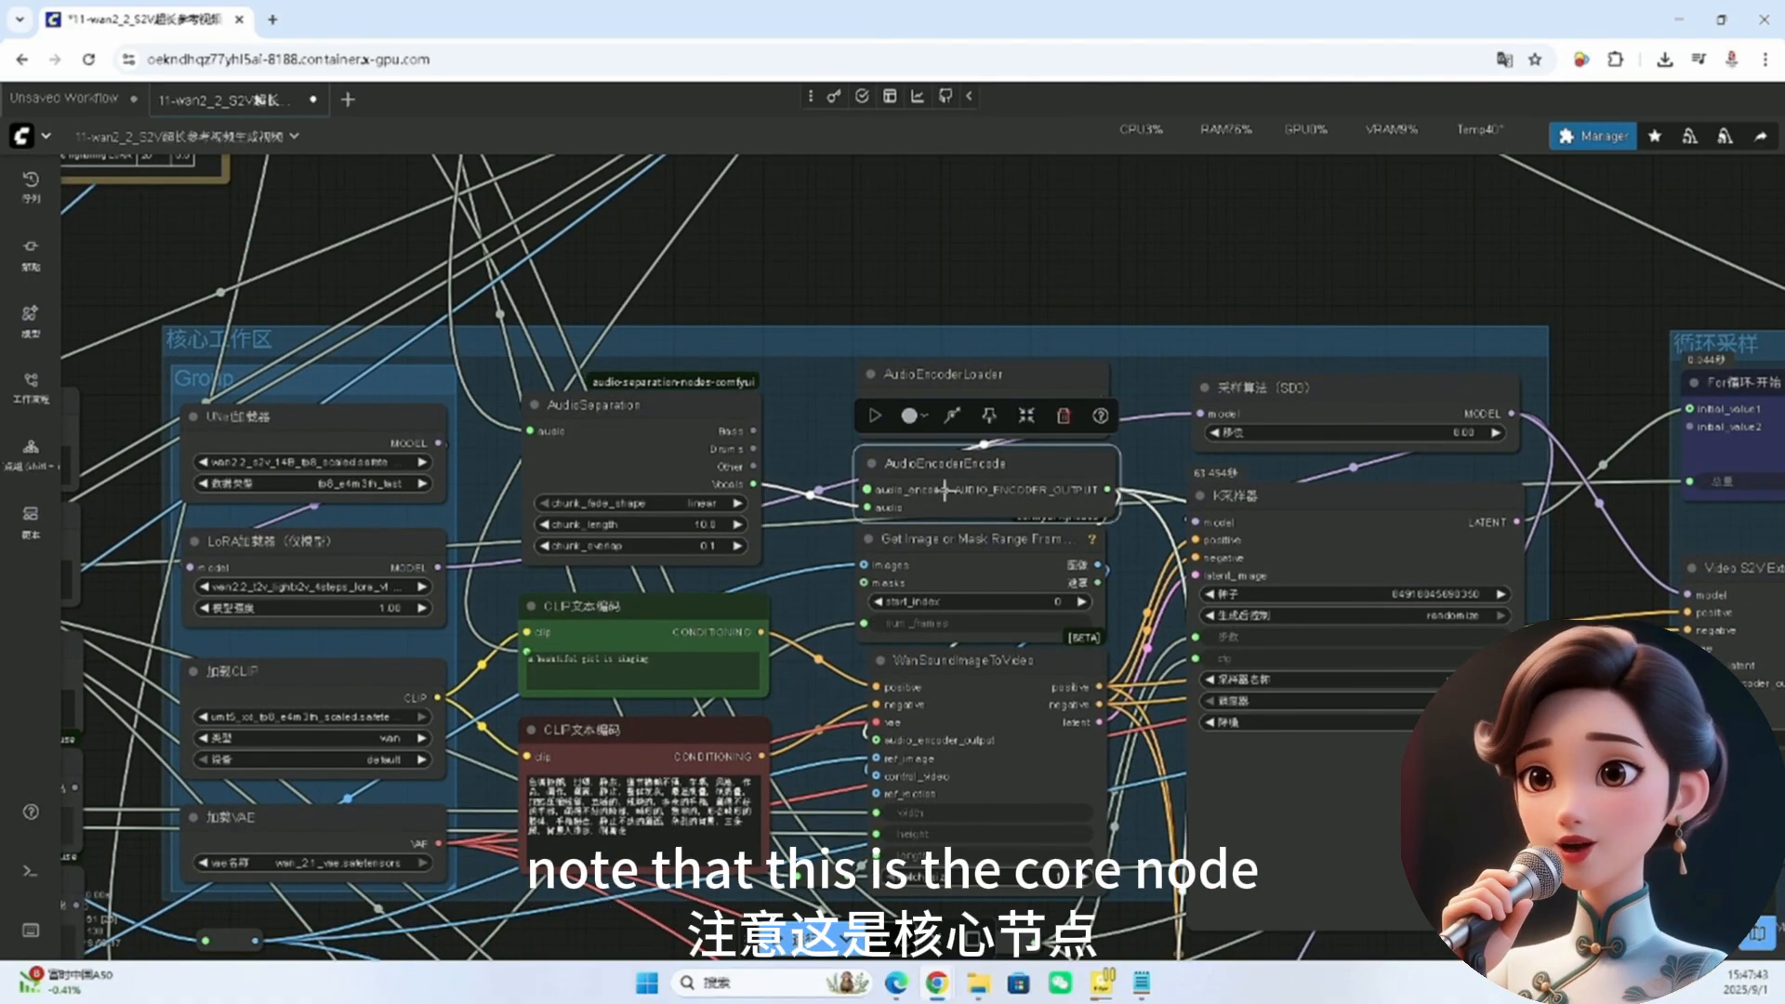
Step: Examine the WanSoundImageToVideo node's inputs and the K sampler (K采样器) that it feeds
left_click(978, 693)
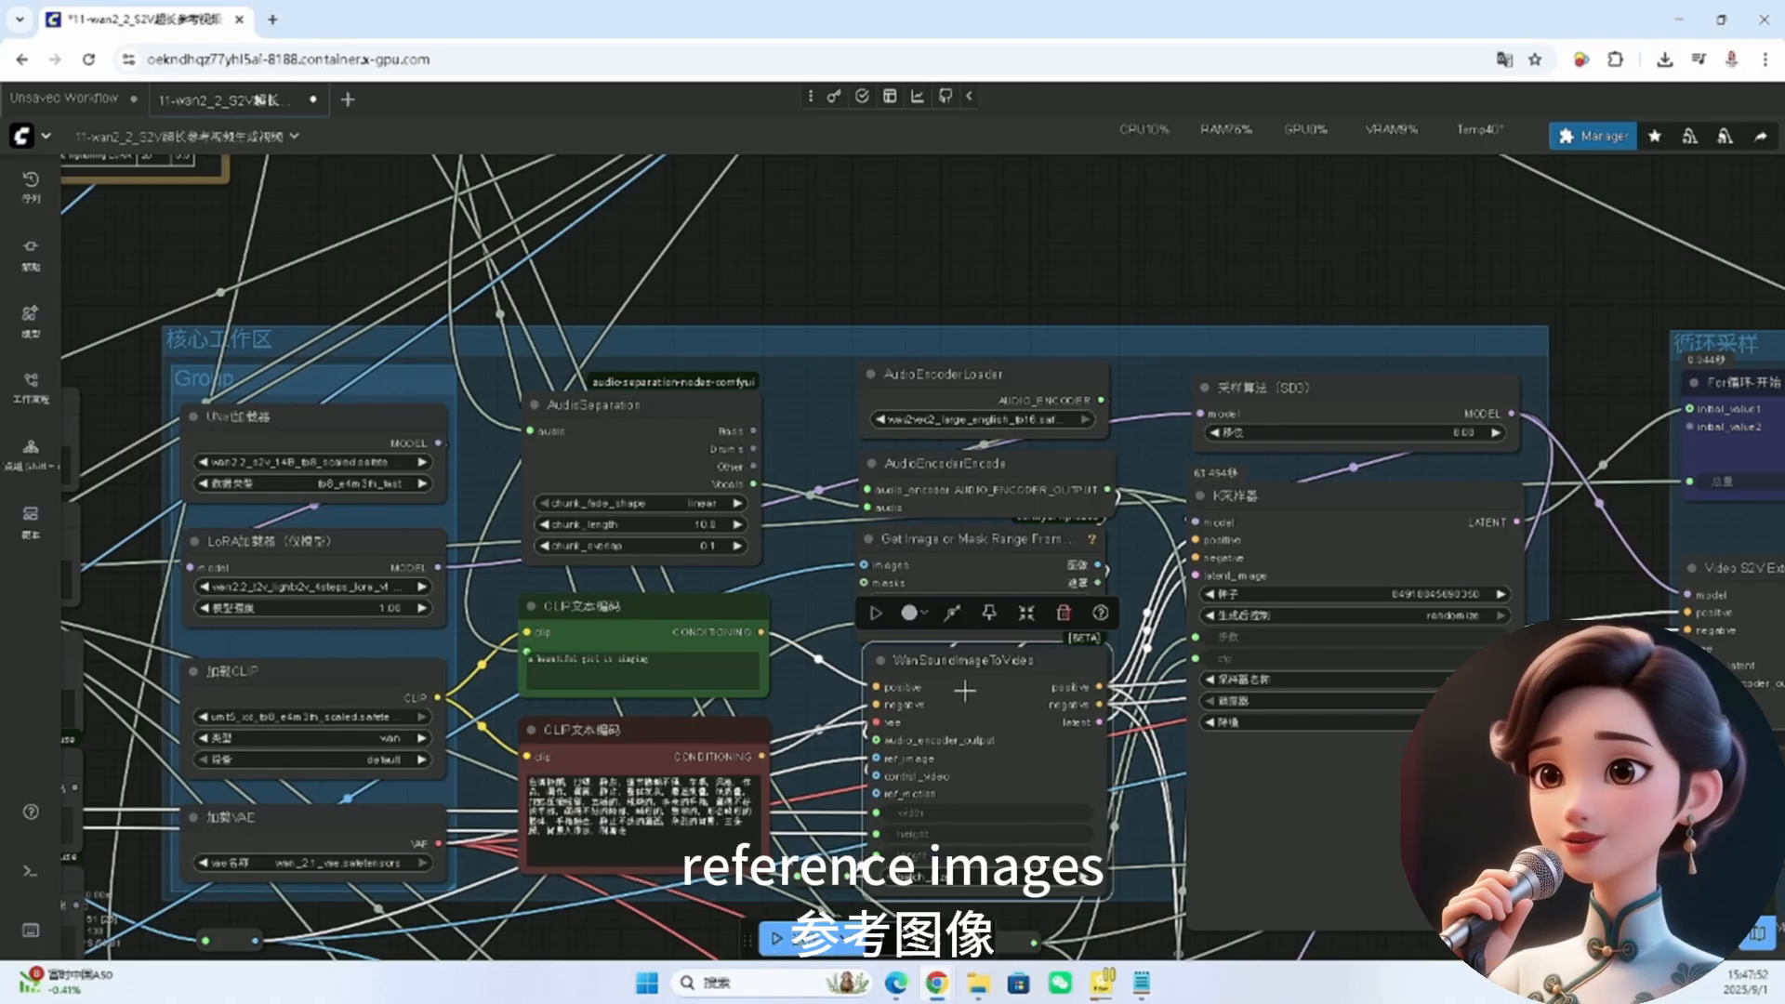
left_click_drag(1147, 828, 1037, 735)
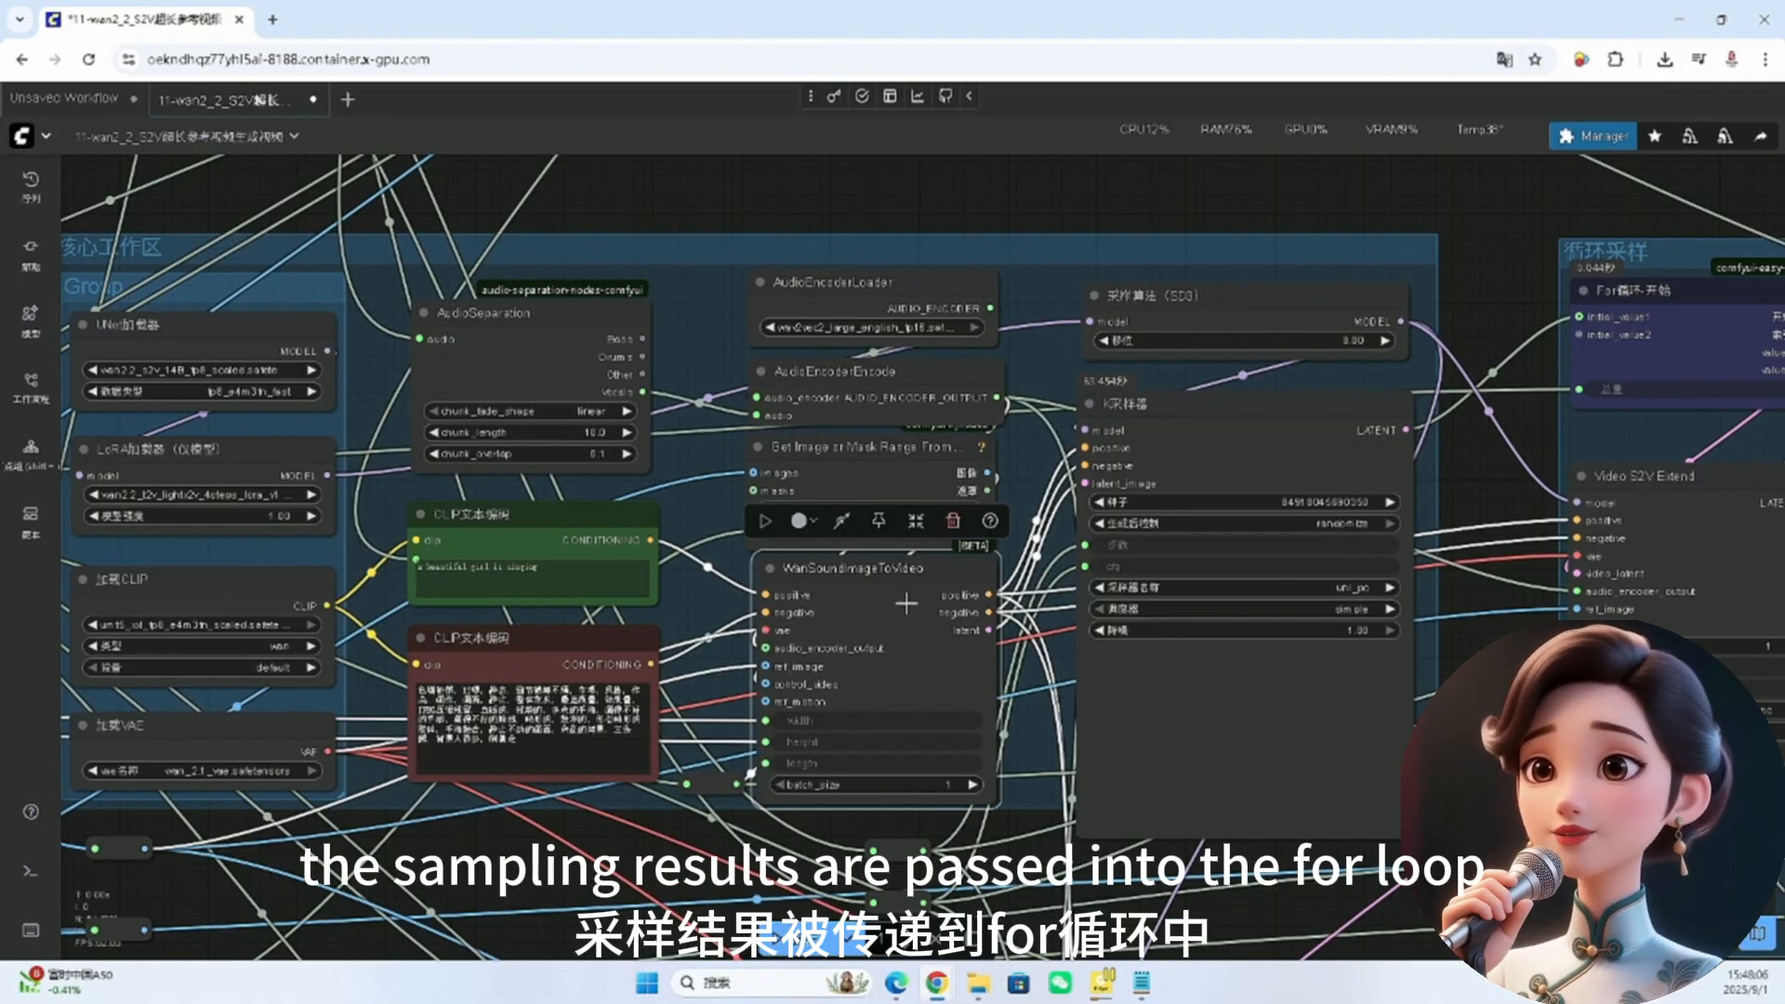
left_click(1209, 409)
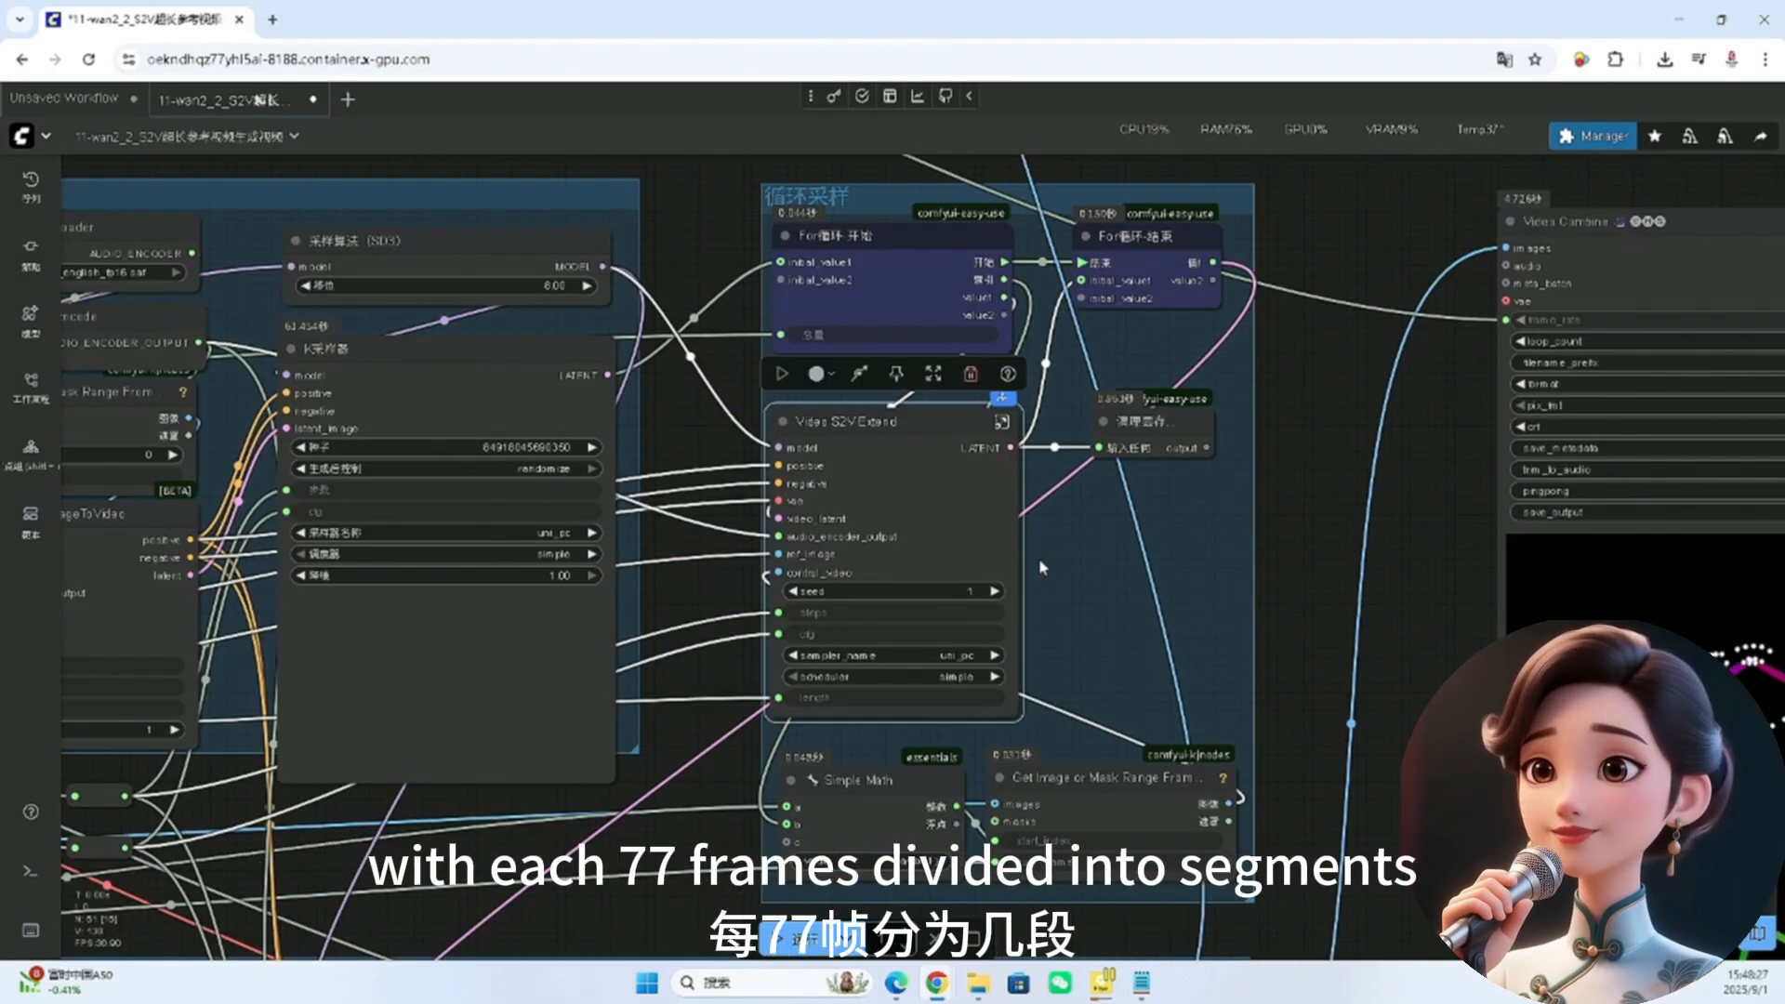
Step: Find the frames-per-segment node (分块帧数) in the input group and check its value
scroll(1041, 567, "down", 5)
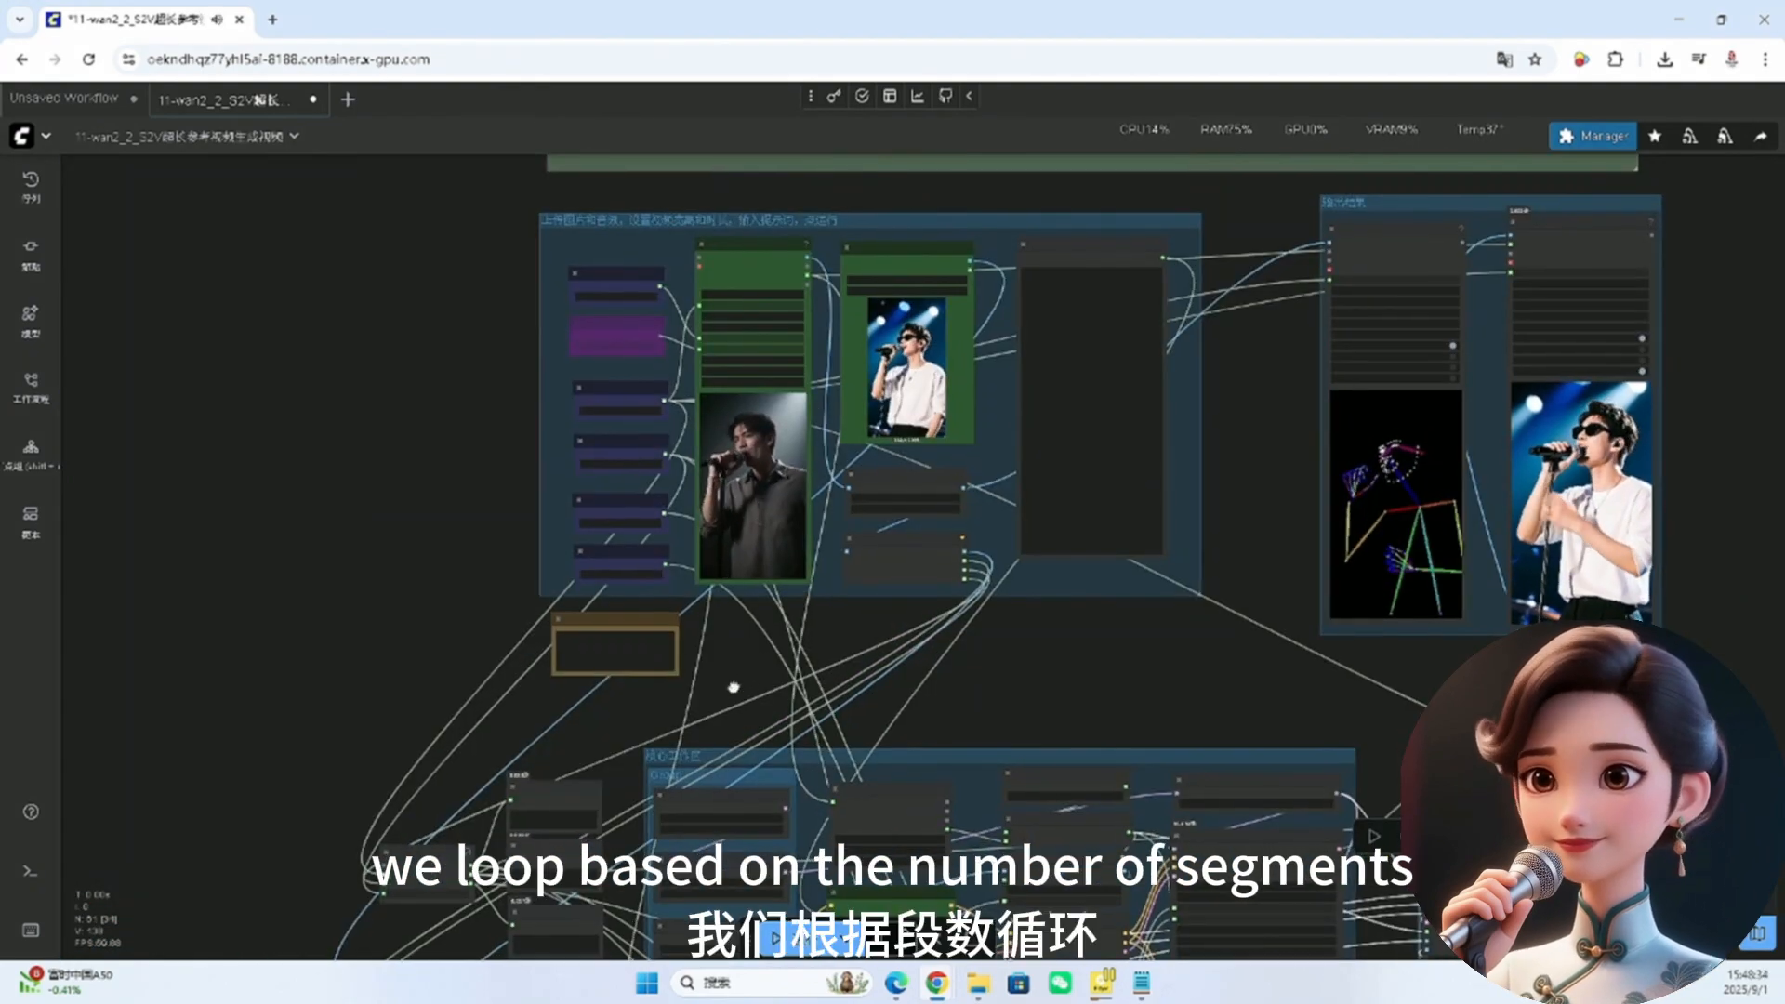
scroll(735, 576, "up", 5)
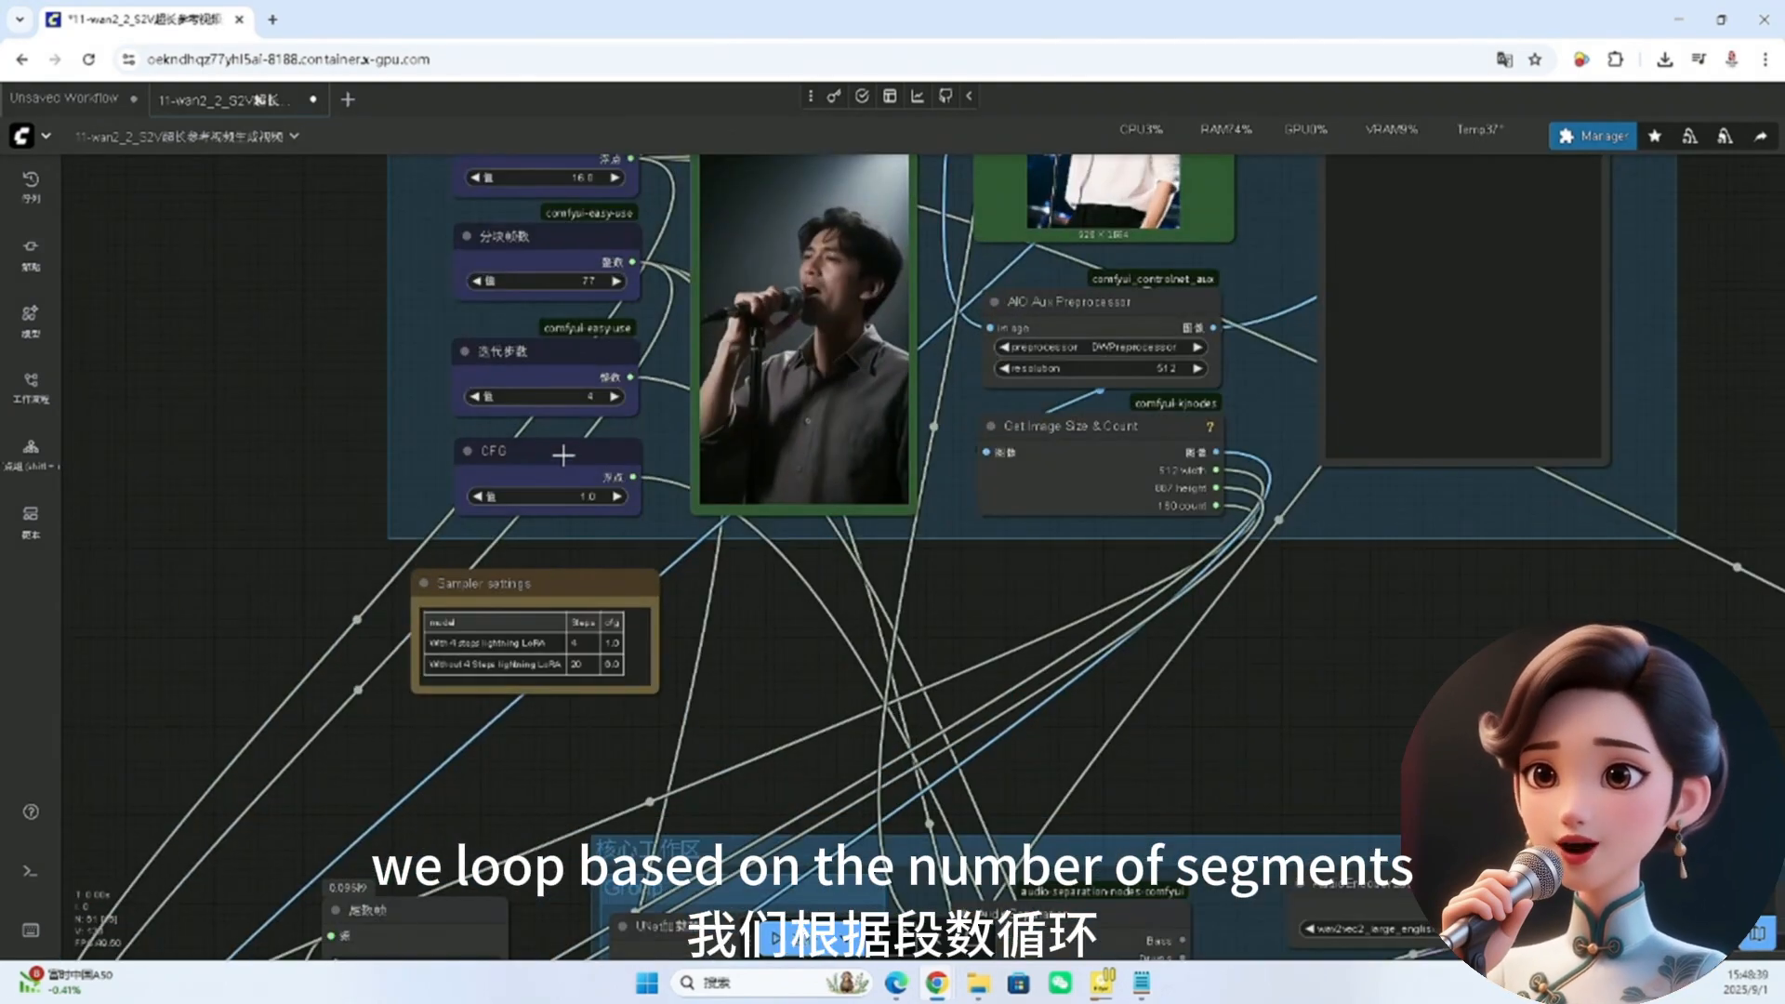
left_click(546, 239)
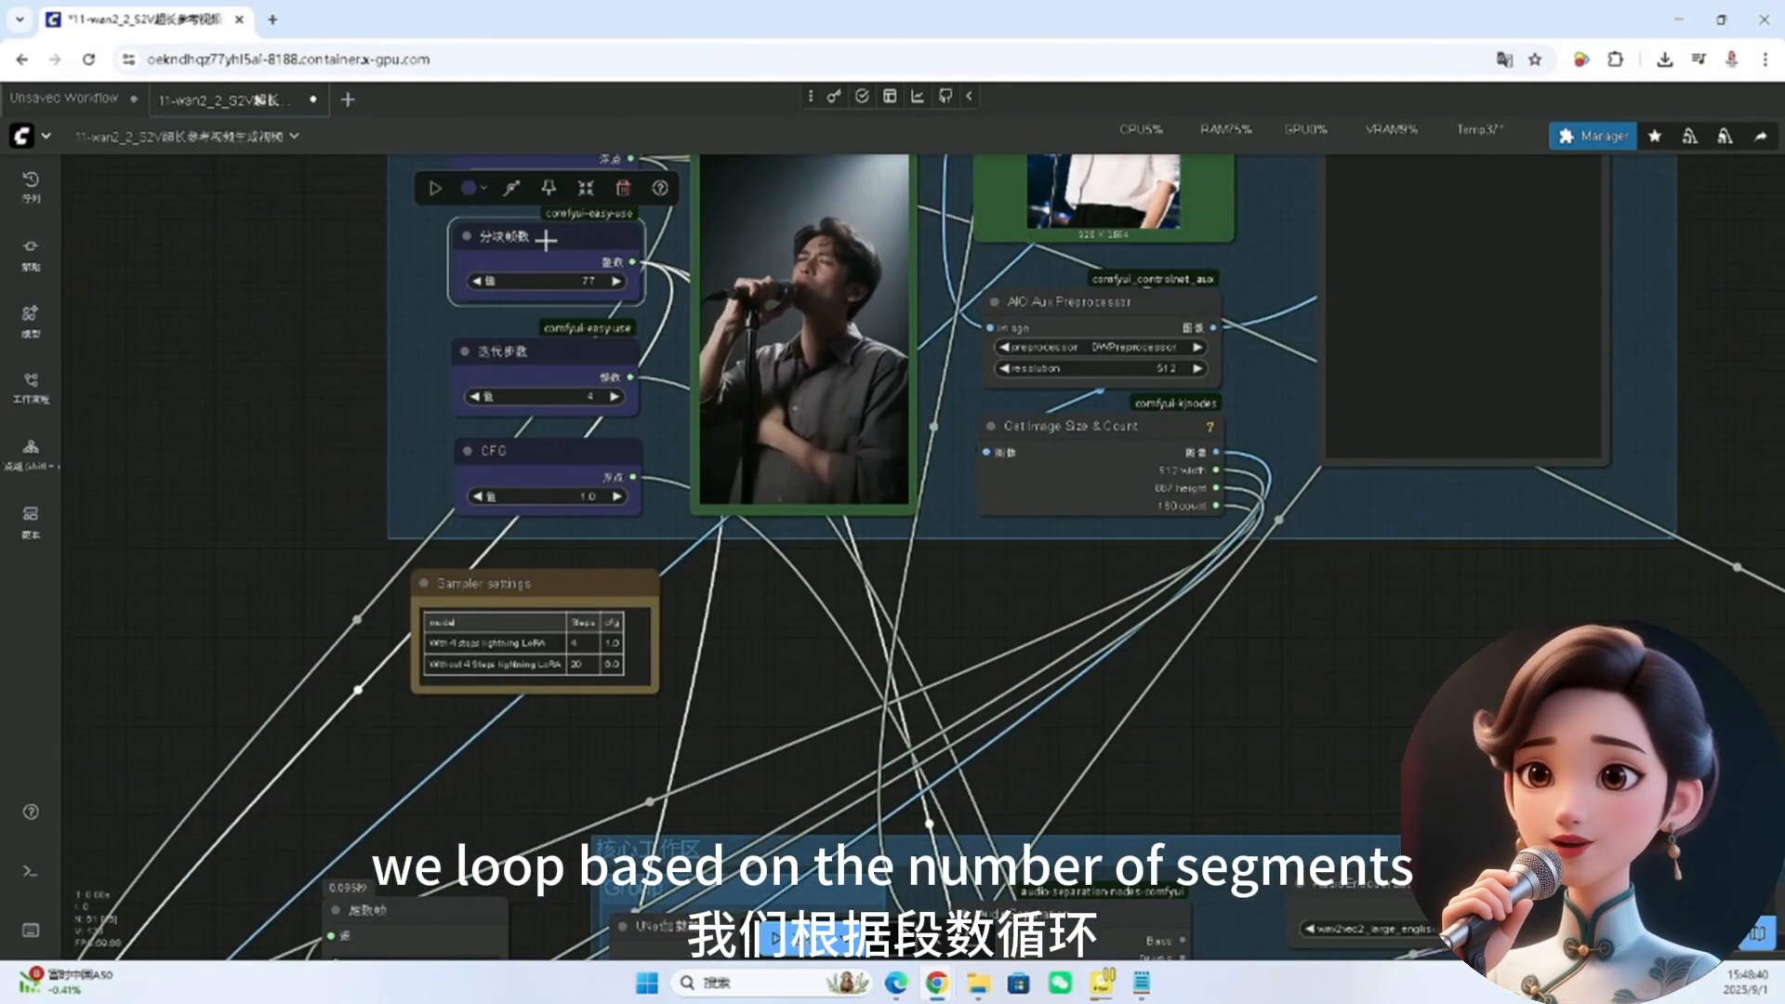
scroll(952, 505, "down", 5)
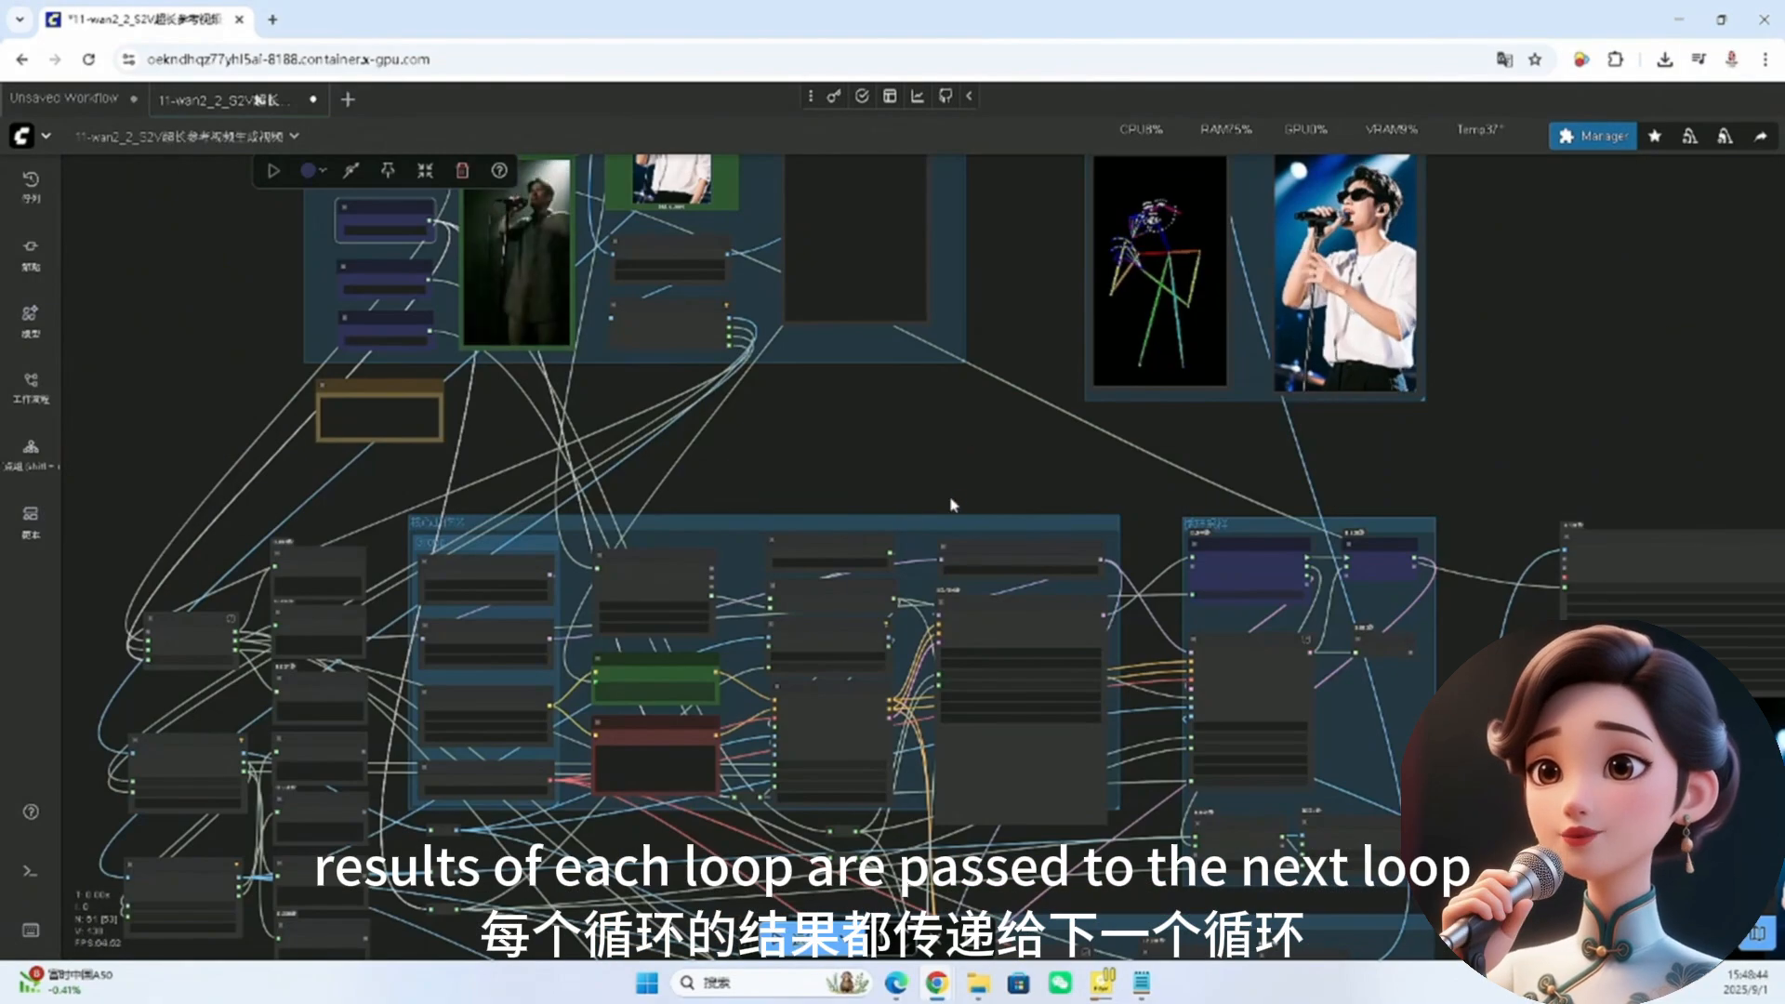
Step: Inspect the For loop nodes and the Video S2V Extend node in the loop sampling group (循环采样)
left_click_drag(950, 505, 637, 438)
scroll(1036, 636, "up", 5)
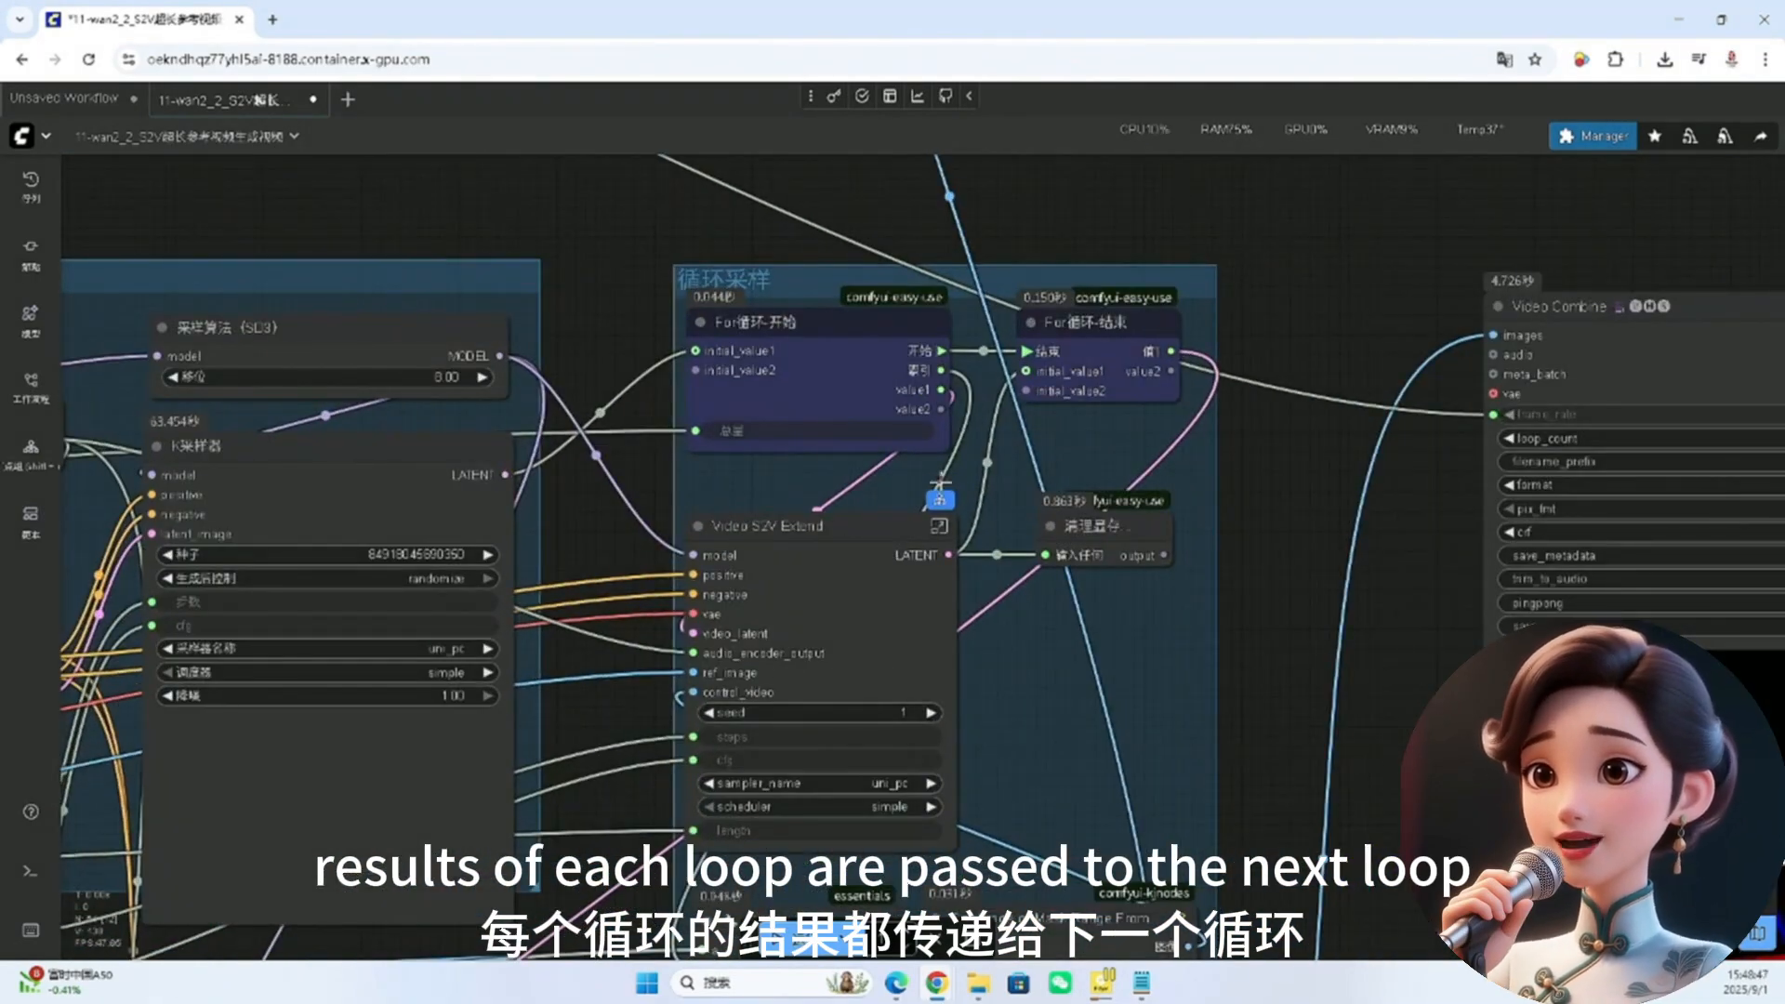
left_click(830, 615)
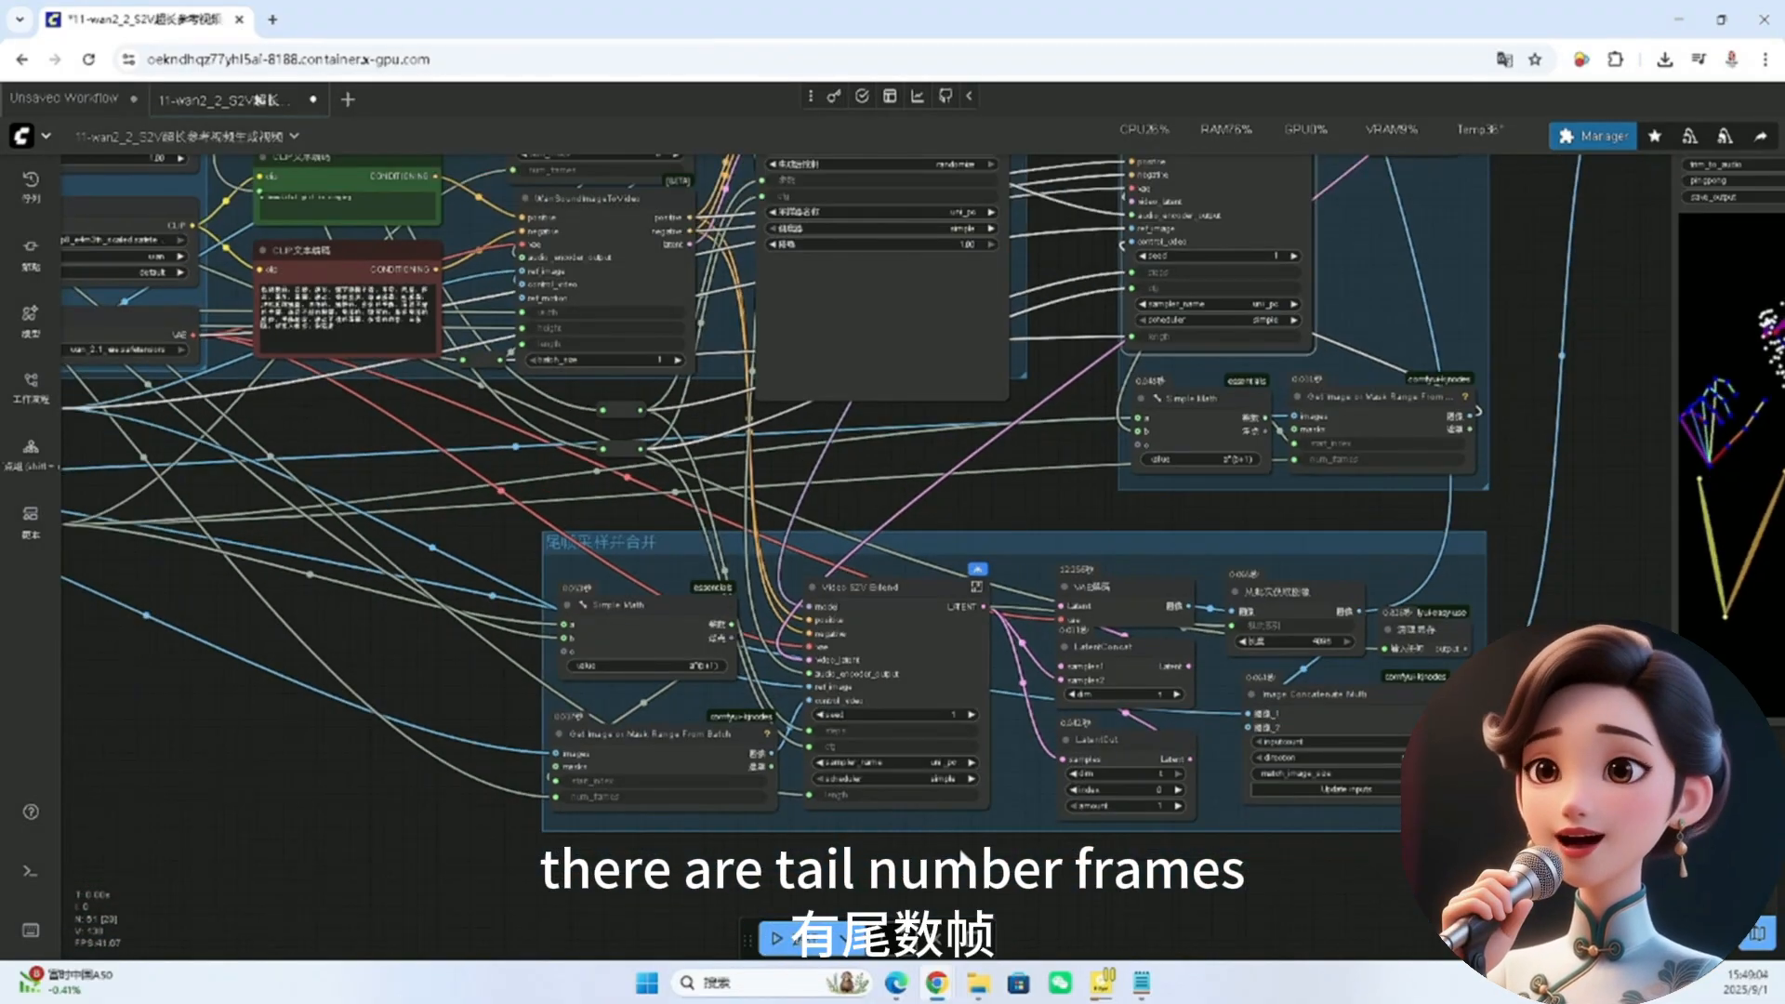
Step: Inspect the Video S2V Extend, VAE decode and LatentCut nodes in the tail-frame sampling and merging group
scroll(707, 561, "up", 3)
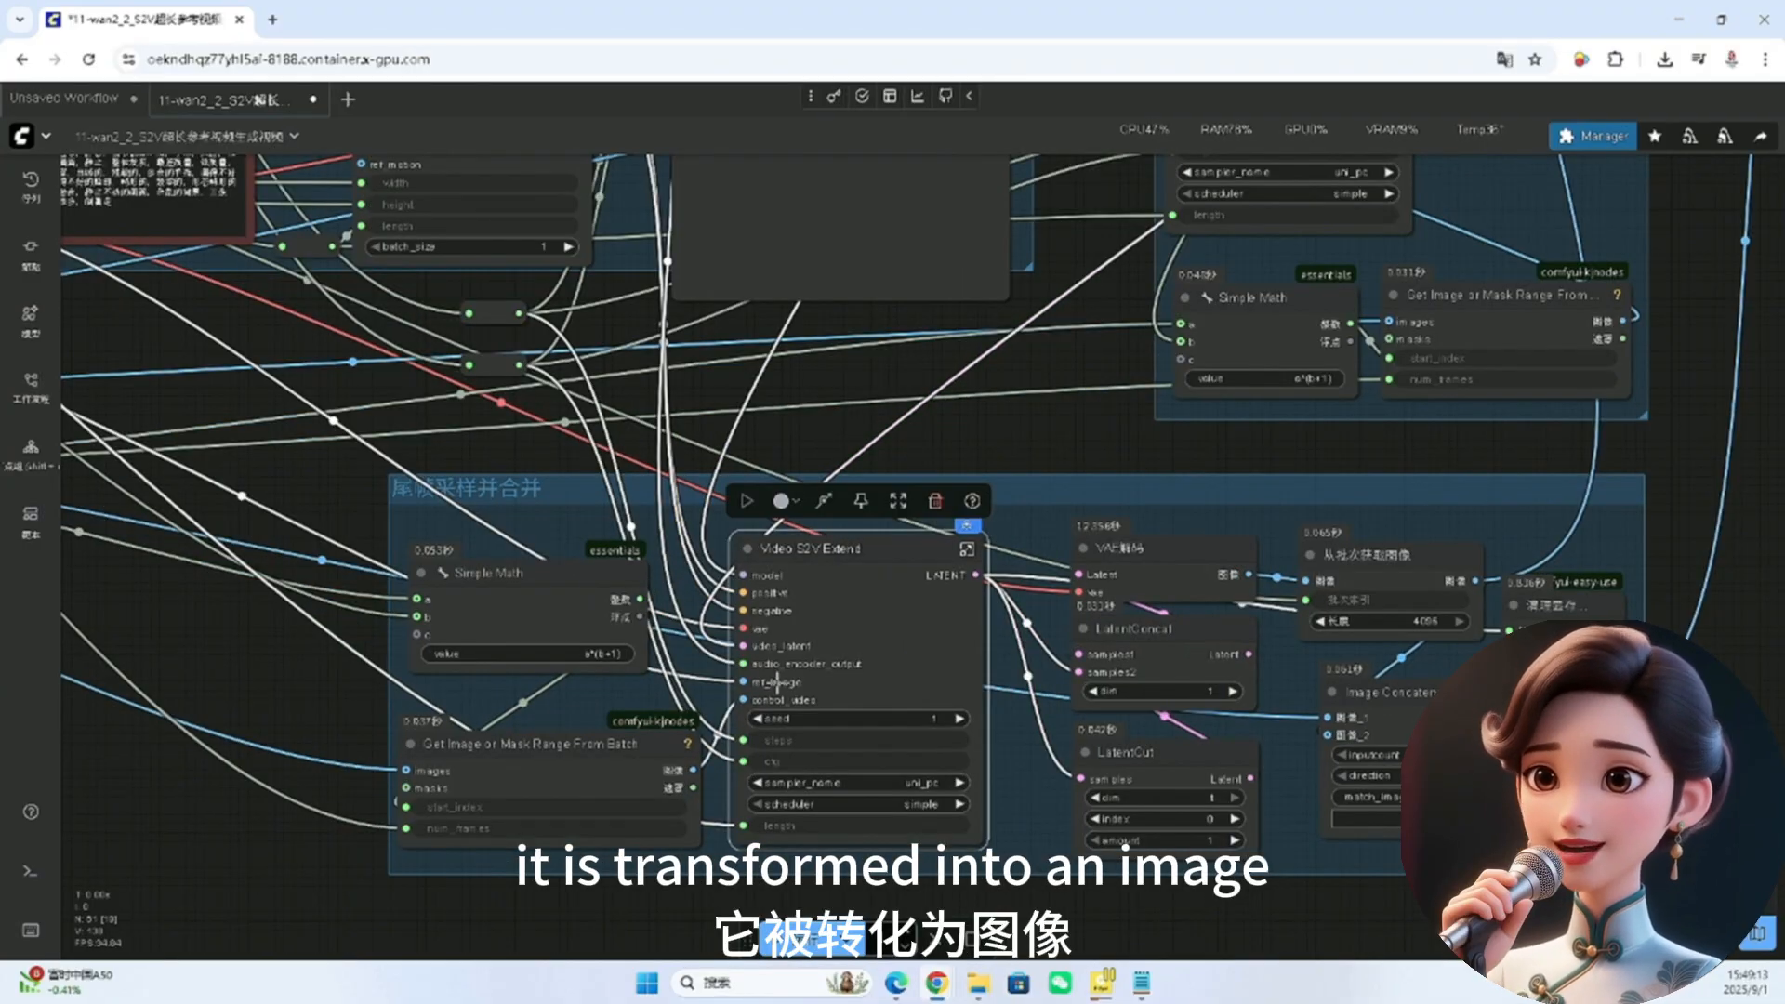
left_click(1162, 545)
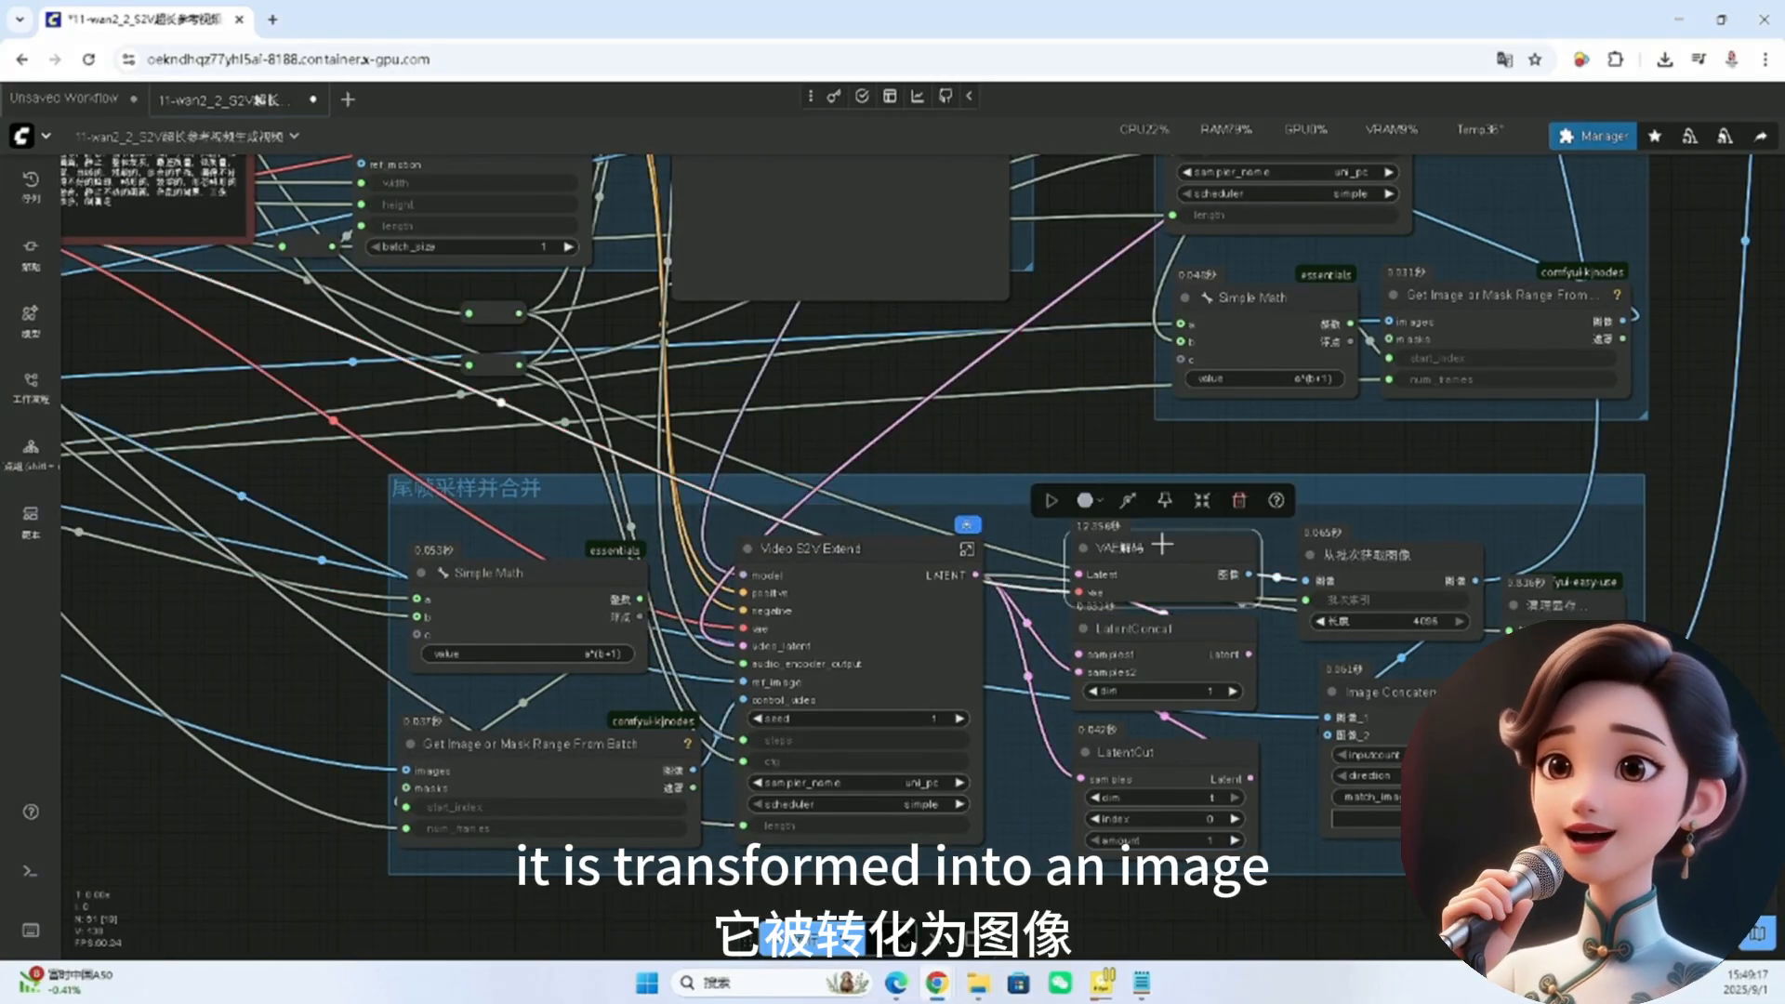
left_click(1181, 774)
scroll(1207, 611, "down", 8)
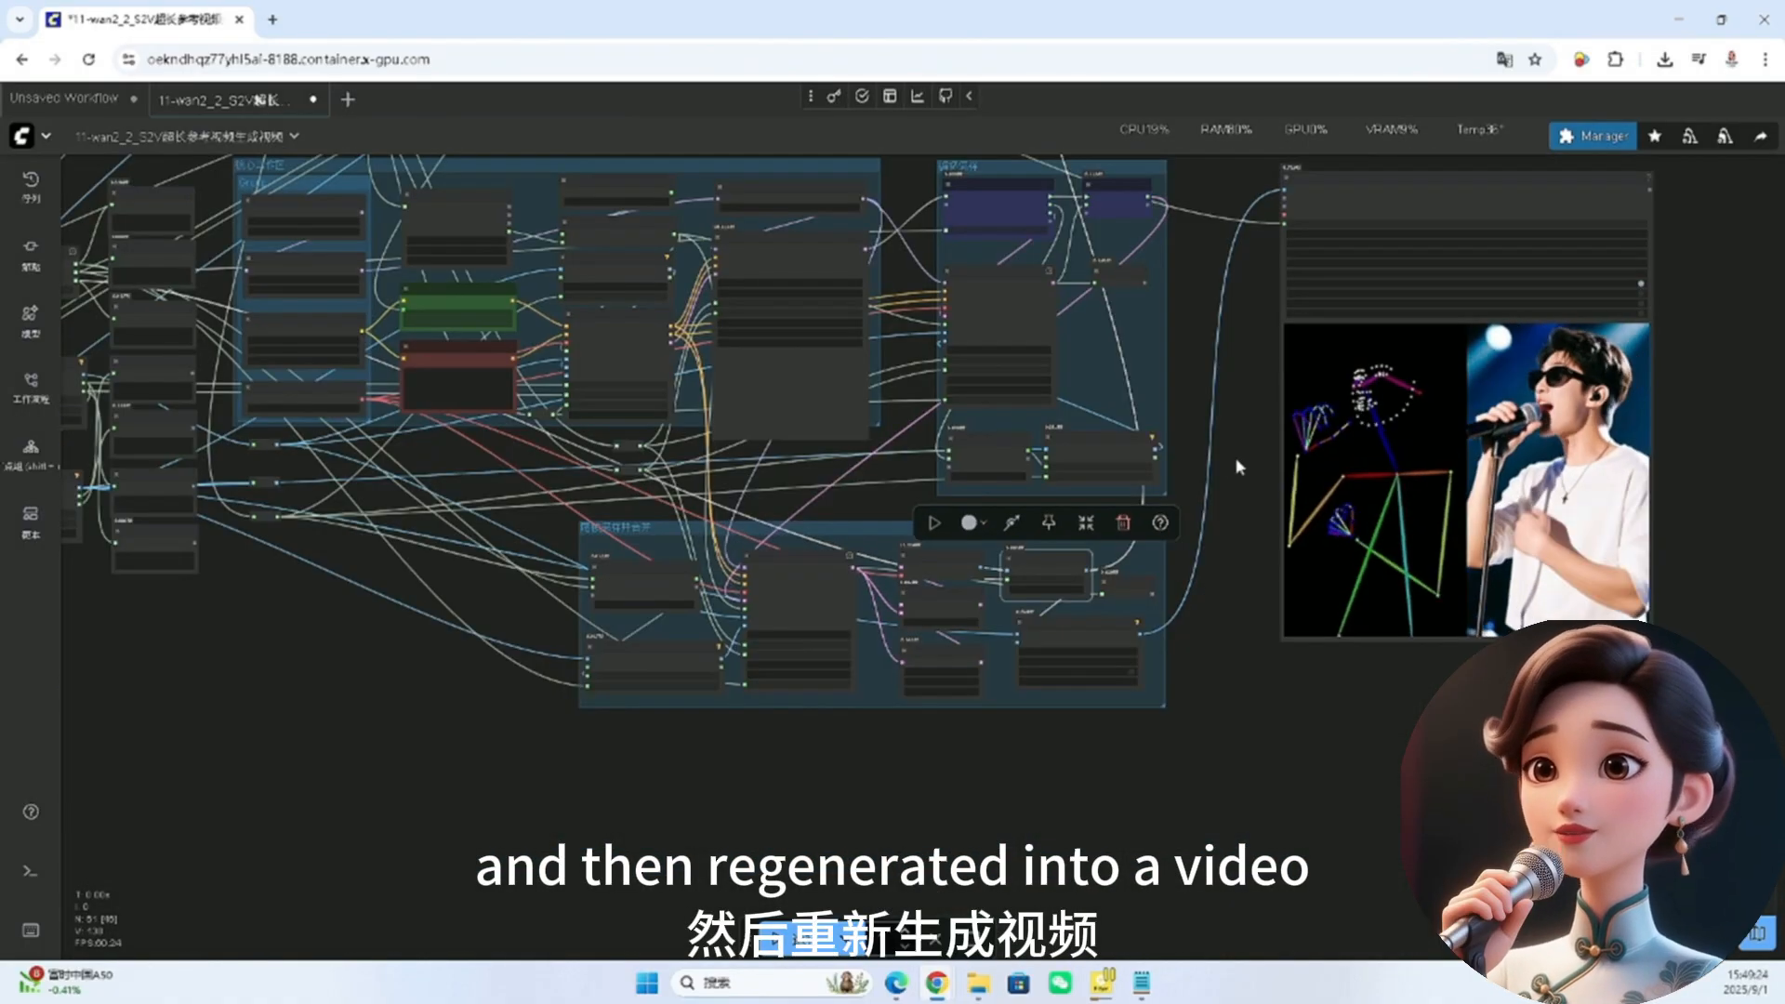
Step: Compare the extracted pose video with the generated singer video in the output group (输出结果)
left_click_drag(1239, 467, 957, 681)
scroll(1349, 669, "up", 4)
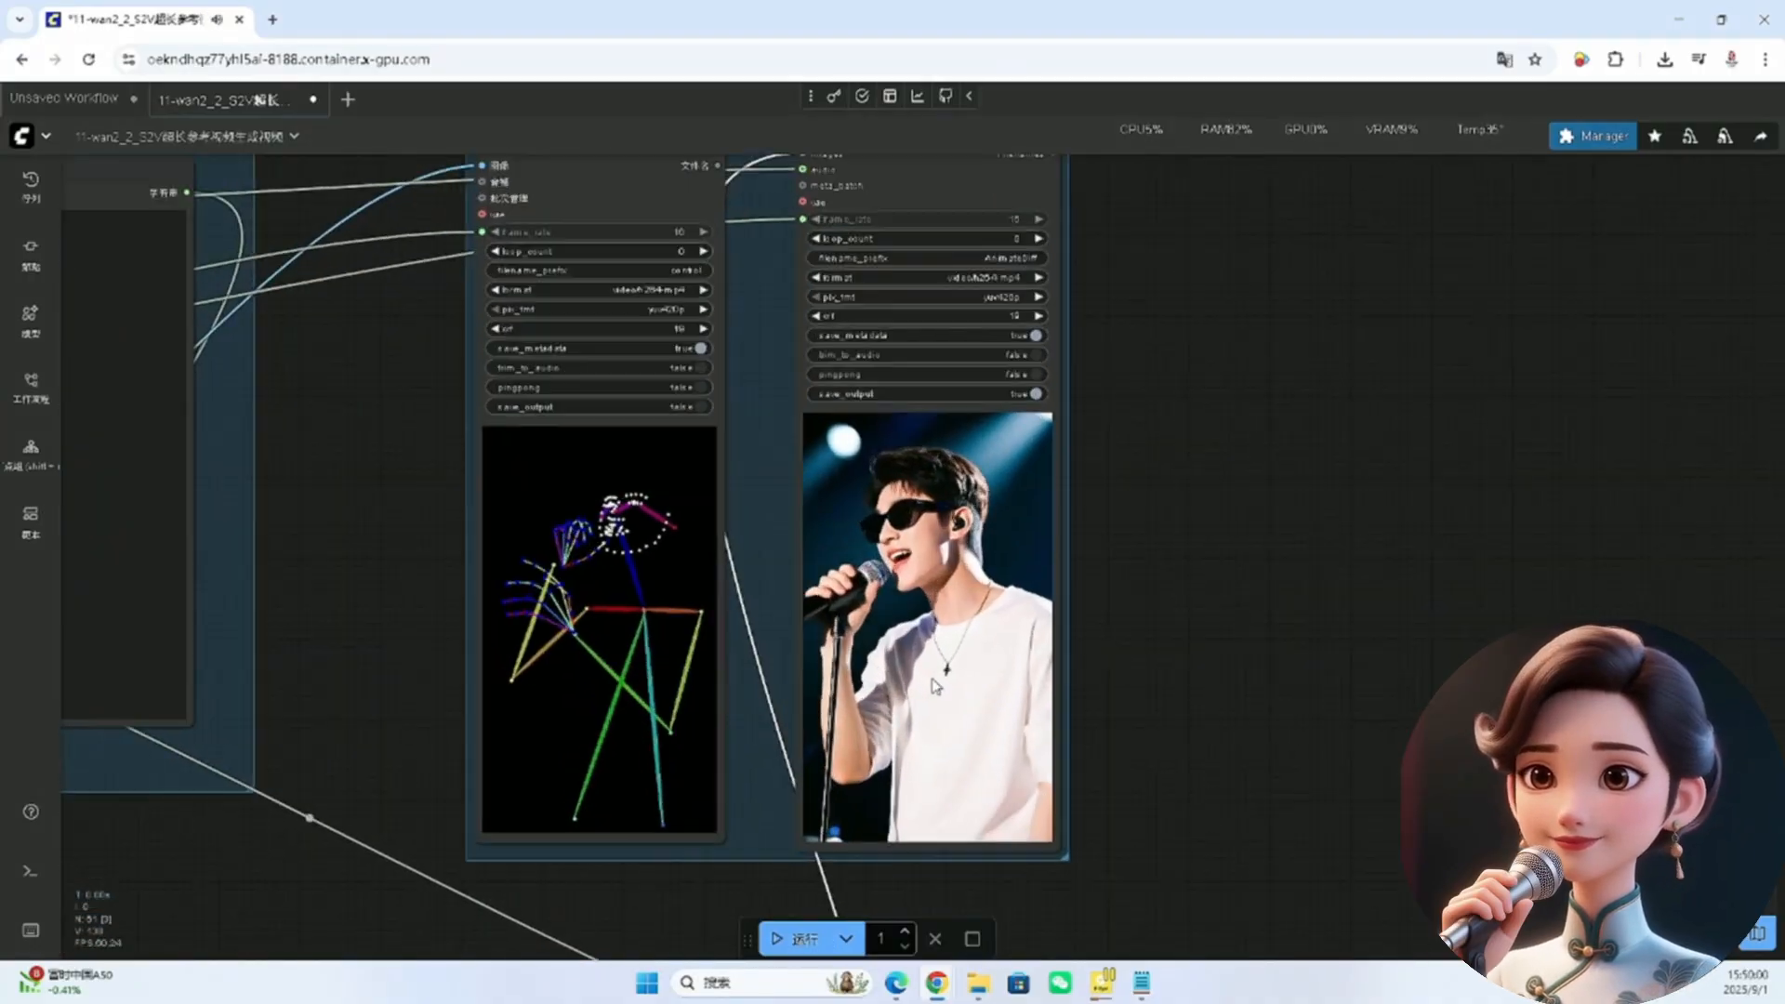
scroll(1101, 704, "down", 5)
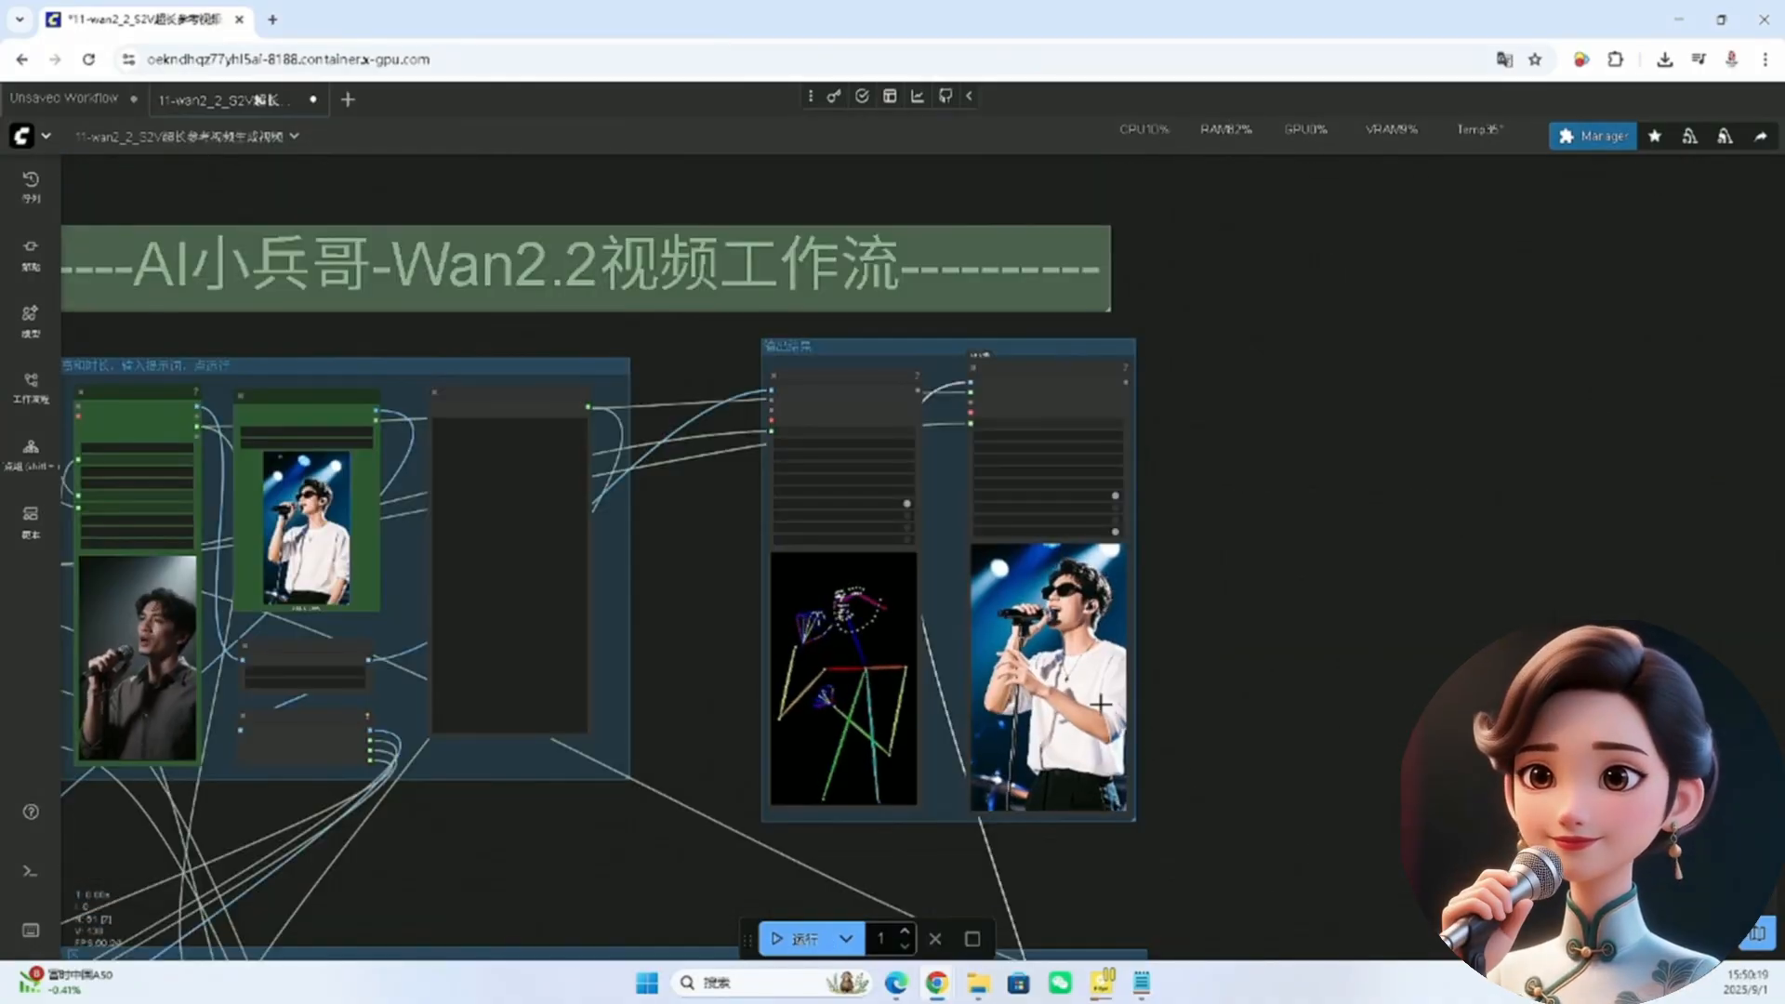
scroll(1034, 690, "up", 3)
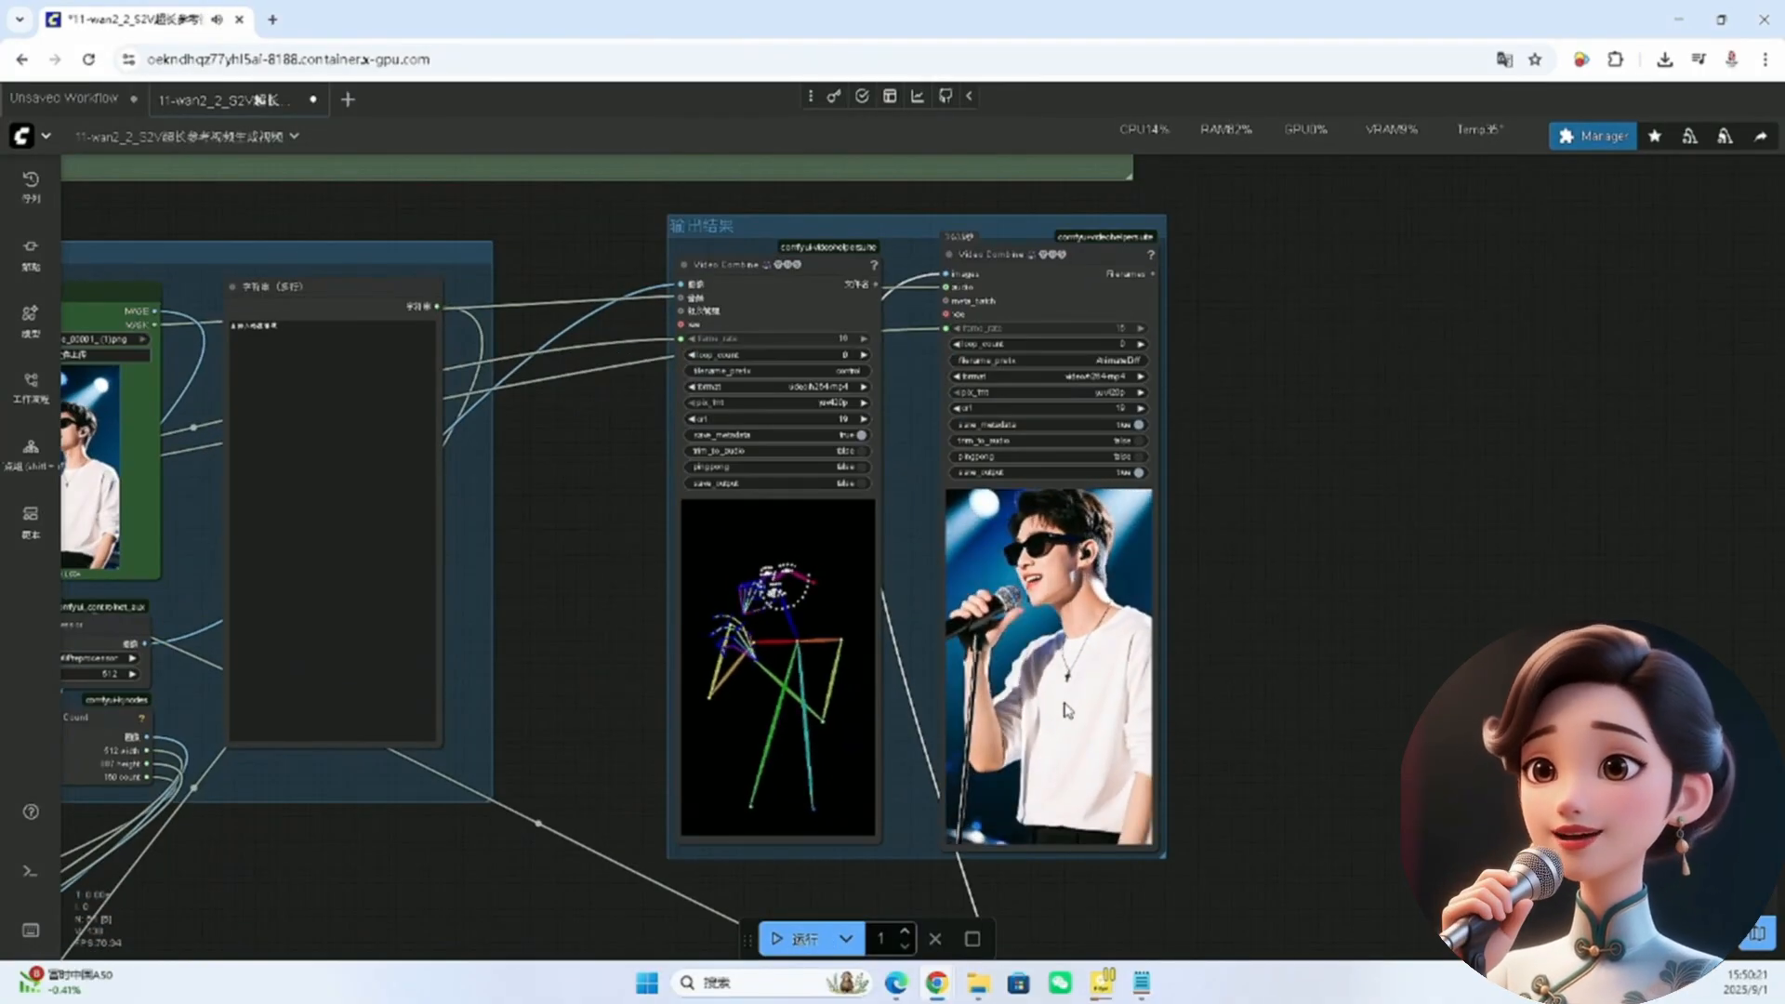
scroll(1067, 711, "up", 2)
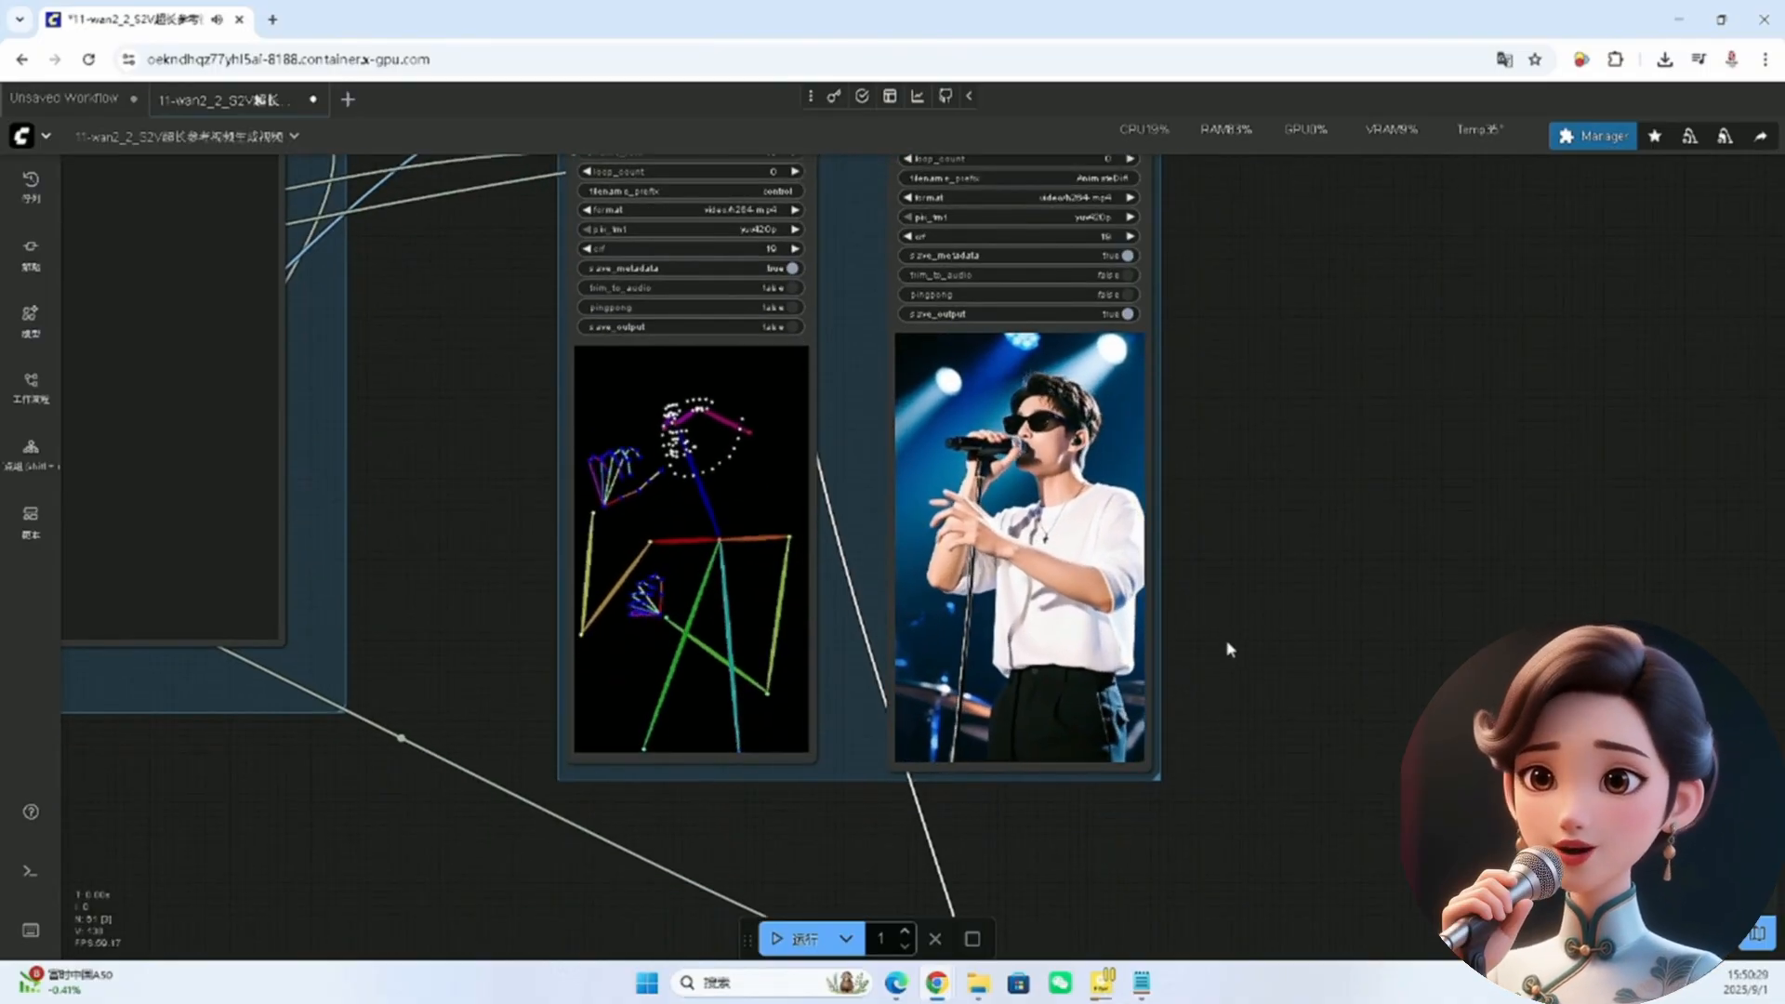
Step: Survey the whole workflow from the input group to the final side-by-side video
scroll(841, 688, "down", 5)
scroll(818, 613, "down", 1)
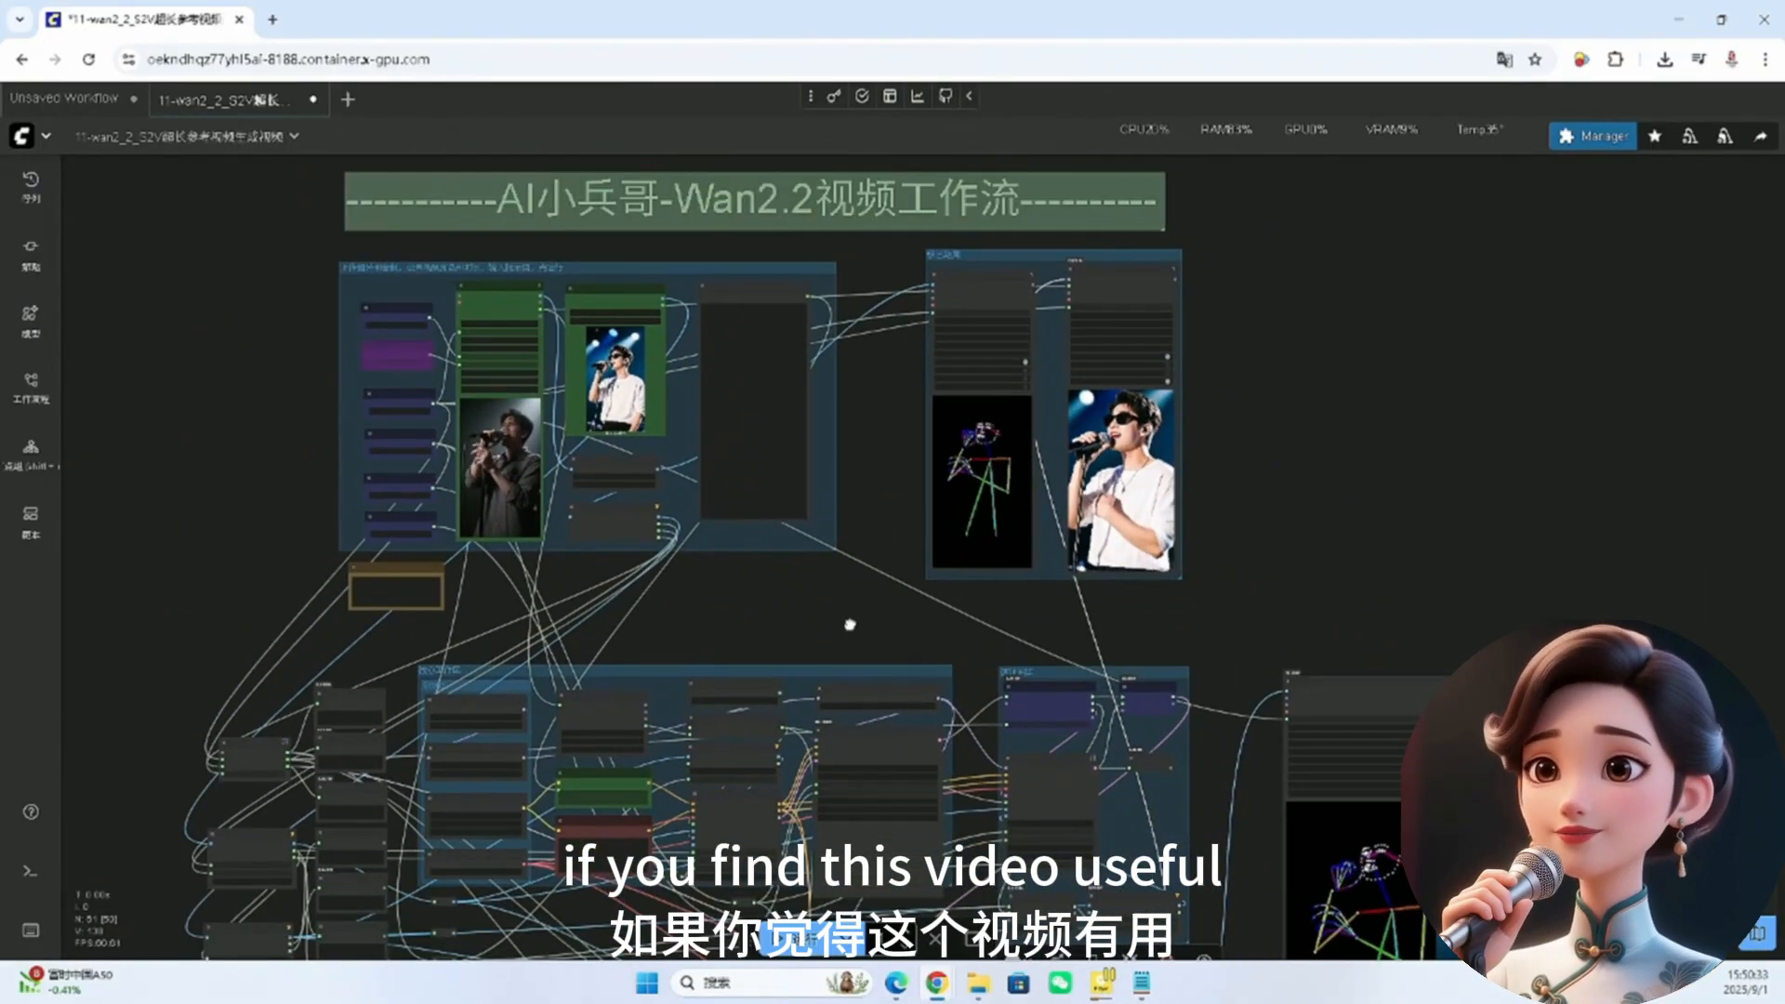
left_click_drag(849, 621, 838, 510)
scroll(750, 437, "down", 2)
left_click_drag(750, 437, 739, 488)
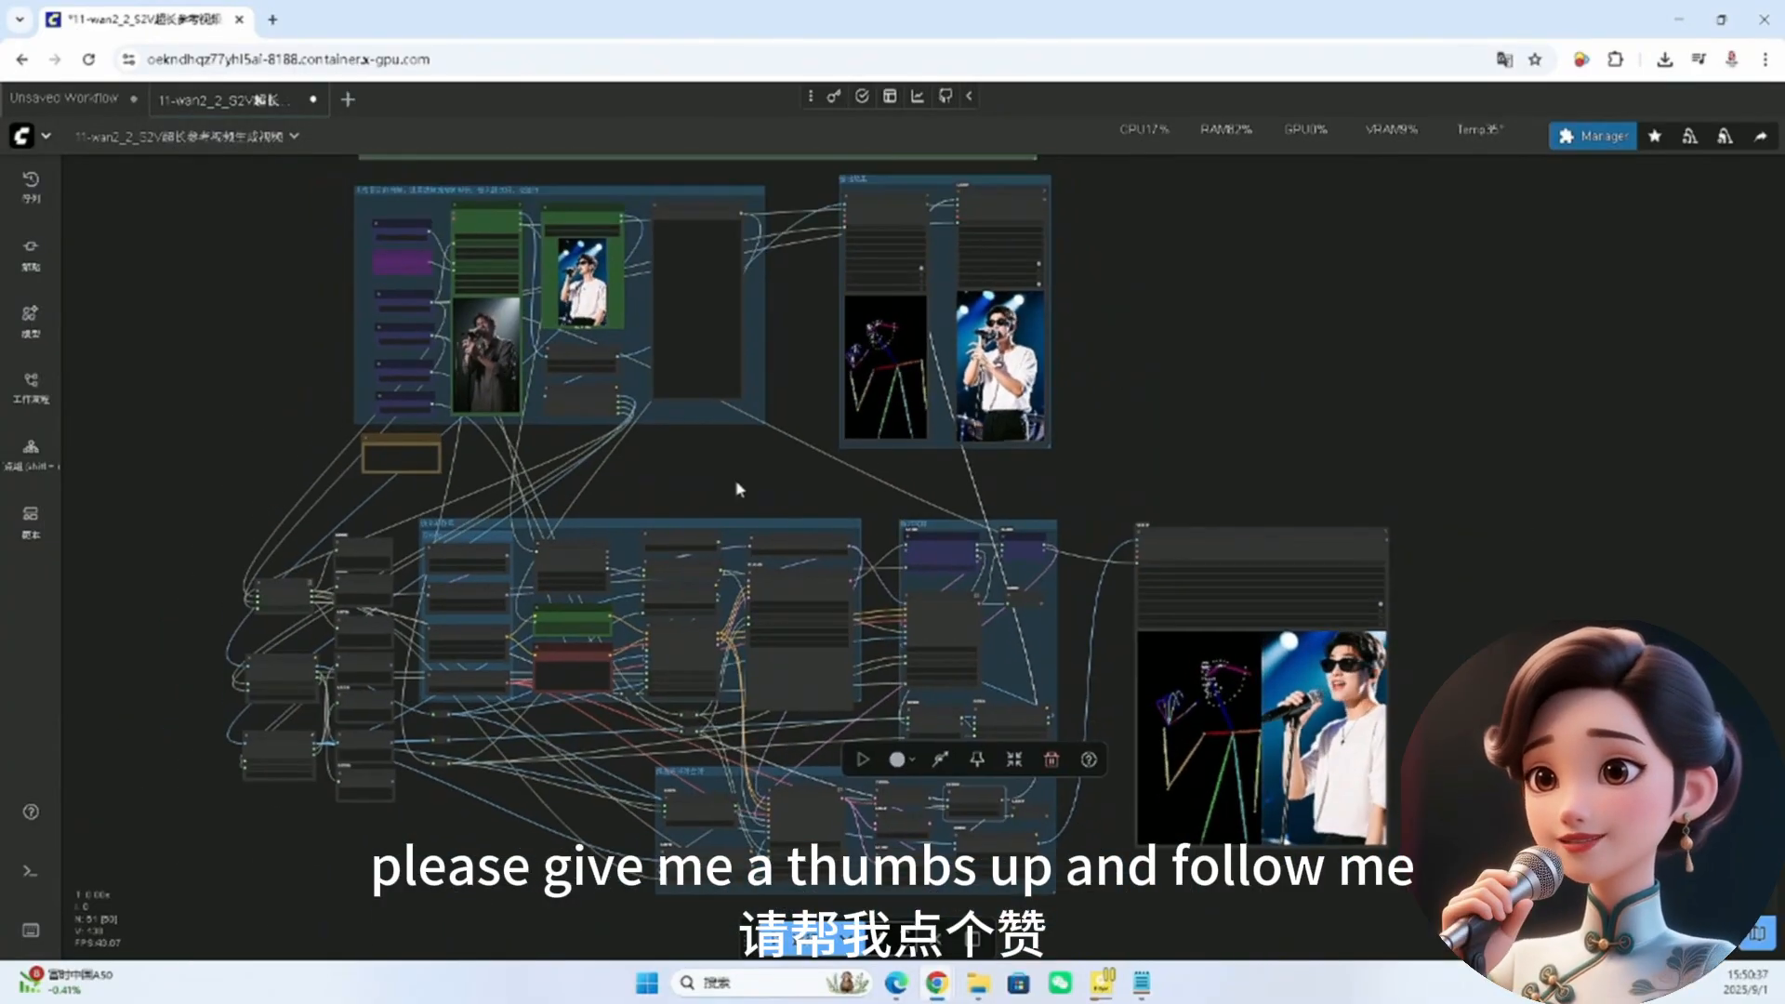